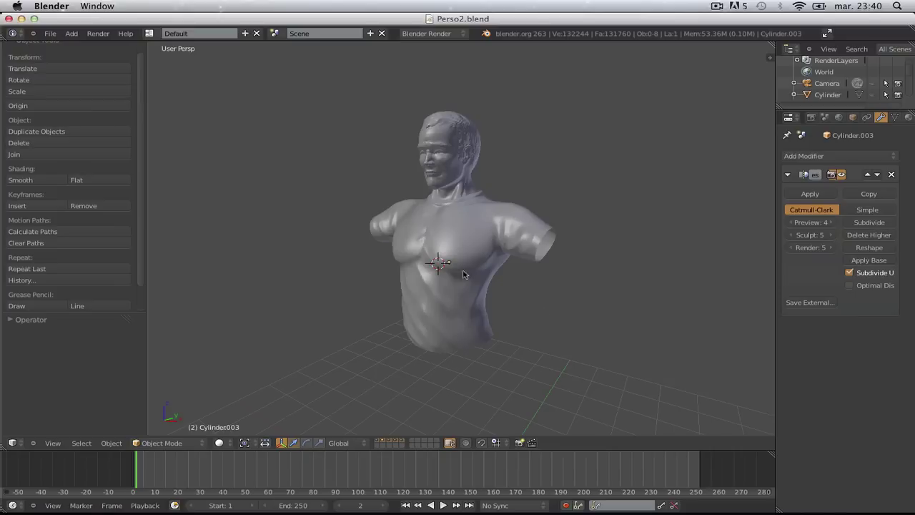
# Step: Reveal all hidden body parts in the front orthographic view and clear the object selection
pyautogui.moveTo(464, 274); pyautogui.dragTo(506, 284, button='middle')
pyautogui.scroll(4, 544, 309)
pyautogui.scroll(-3, 552, 247)
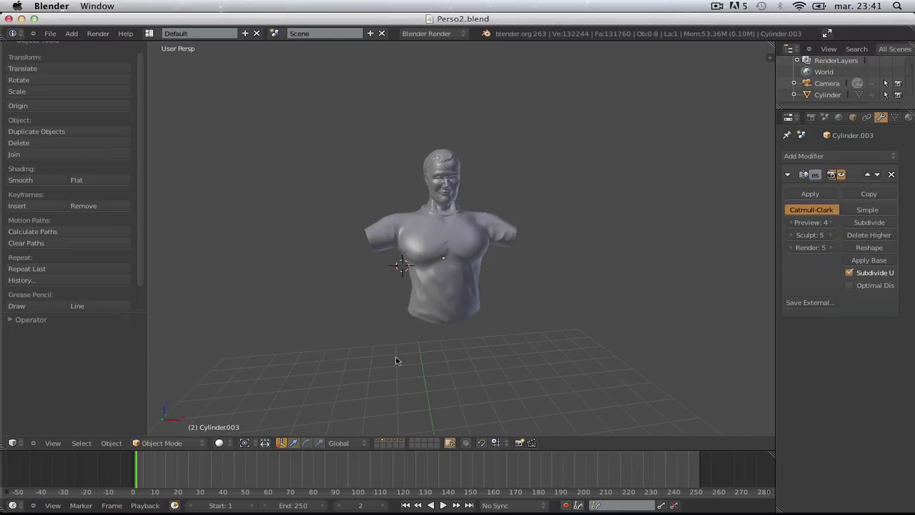
pyautogui.press('KP_1')
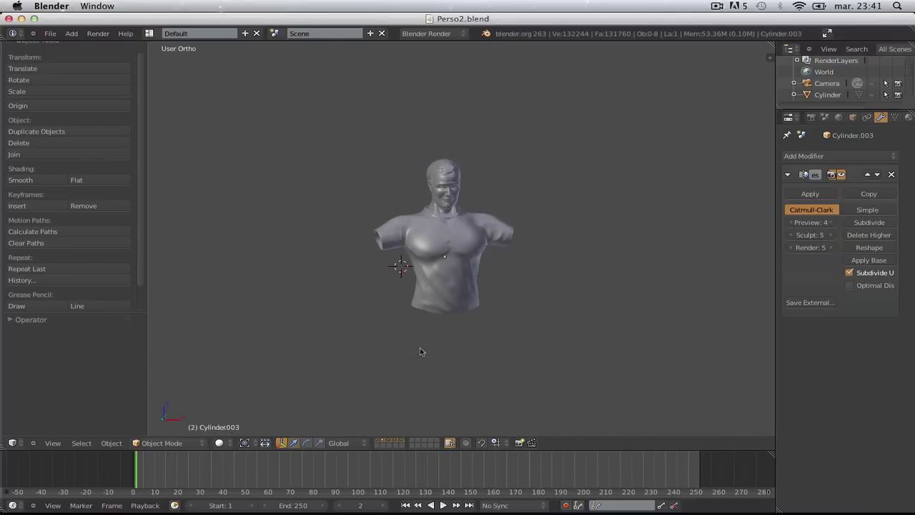
pyautogui.press('KP_5')
pyautogui.scroll(3, 529, 289)
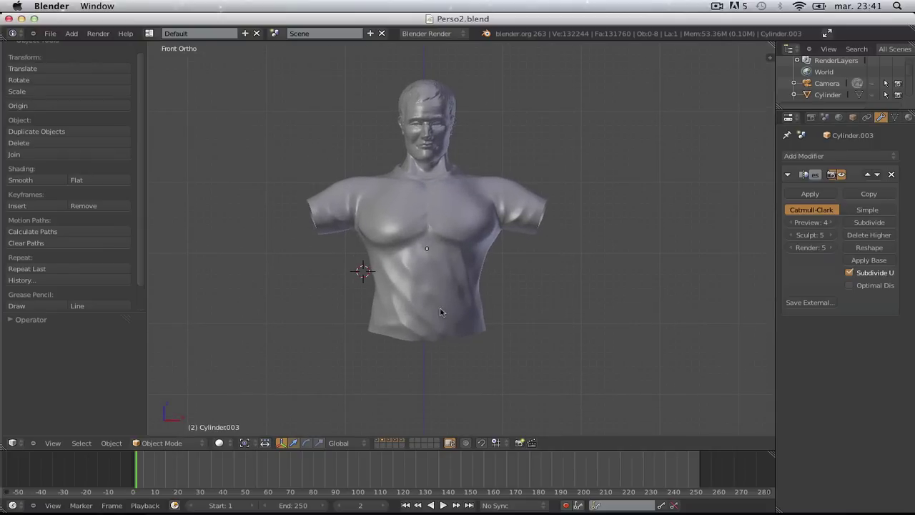
pyautogui.hotkey('alt', 'h')
pyautogui.press('a')
pyautogui.keyDown('ctrl'); pyautogui.moveTo(531, 305); pyautogui.dragTo(493, 220, button='middle'); pyautogui.keyUp('ctrl')
pyautogui.keyDown('shift'); pyautogui.moveTo(491, 302); pyautogui.dragTo(489, 204, button='middle'); pyautogui.keyUp('shift')
pyautogui.scroll(3, 486, 243)
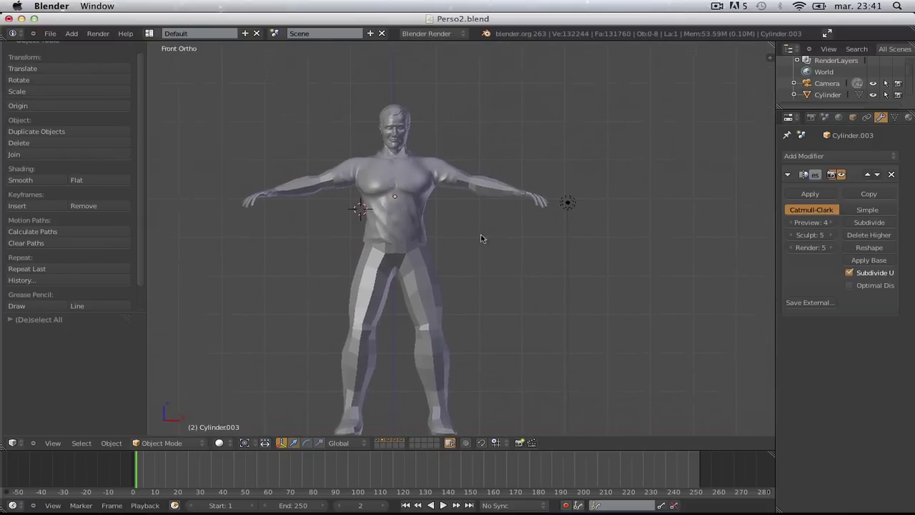
# Step: Delete the vertices of the character's right forearm and hand from the forearms mesh, keeping the opposite arm
pyautogui.rightClick(522, 189)
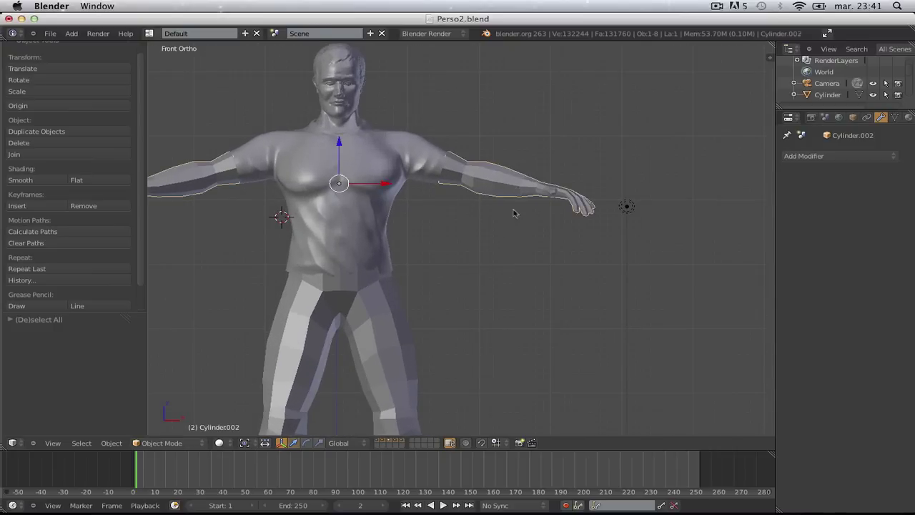
pyautogui.press('Tab')
pyautogui.press('a')
pyautogui.press('a')
pyautogui.press('a')
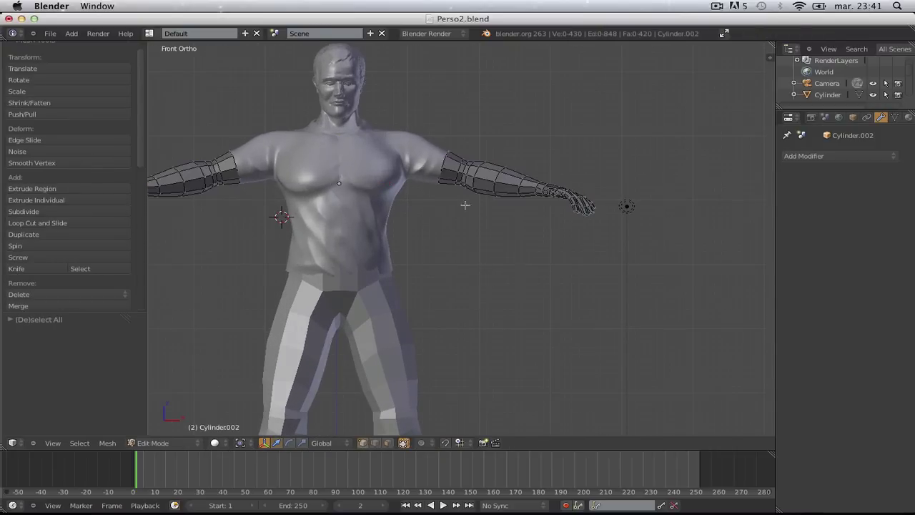
pyautogui.press('Tab')
pyautogui.scroll(-4, 371, 227)
pyautogui.press('Tab')
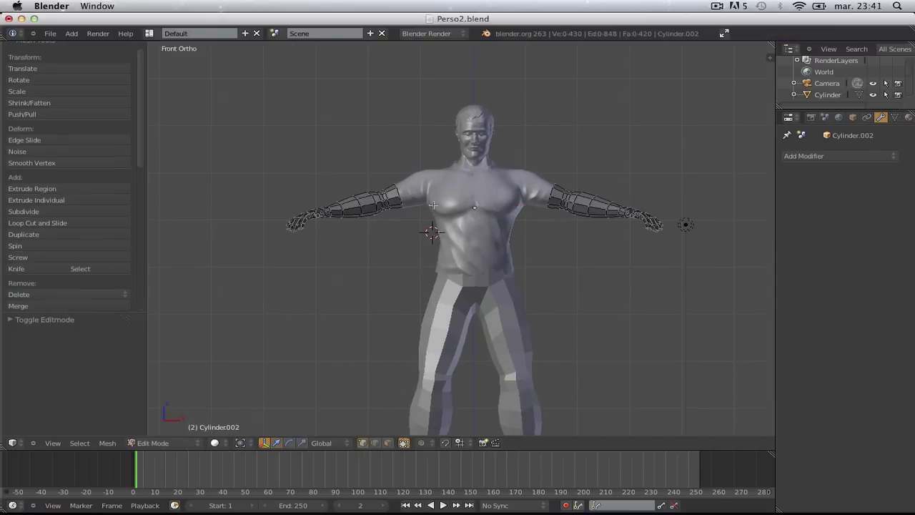
pyautogui.press('b')
pyautogui.moveTo(446, 146); pyautogui.dragTo(247, 297)
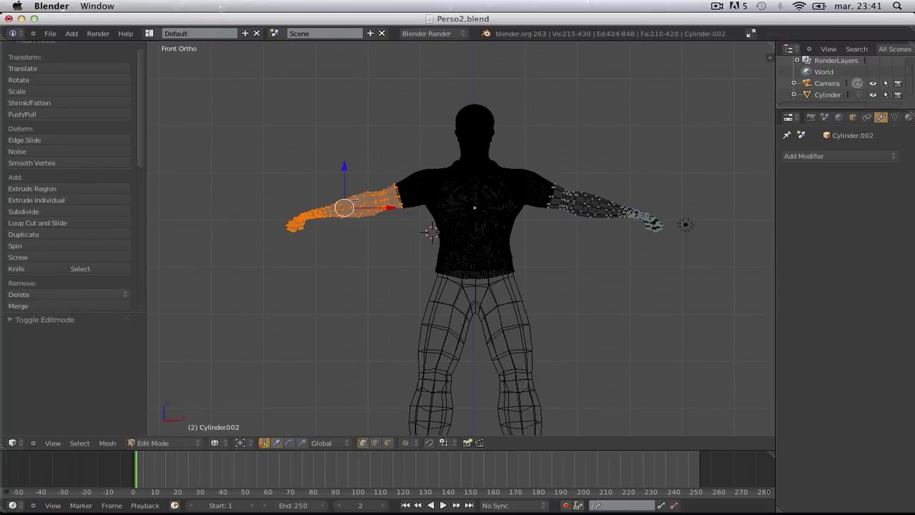
pyautogui.press('x')
pyautogui.click(445, 170)
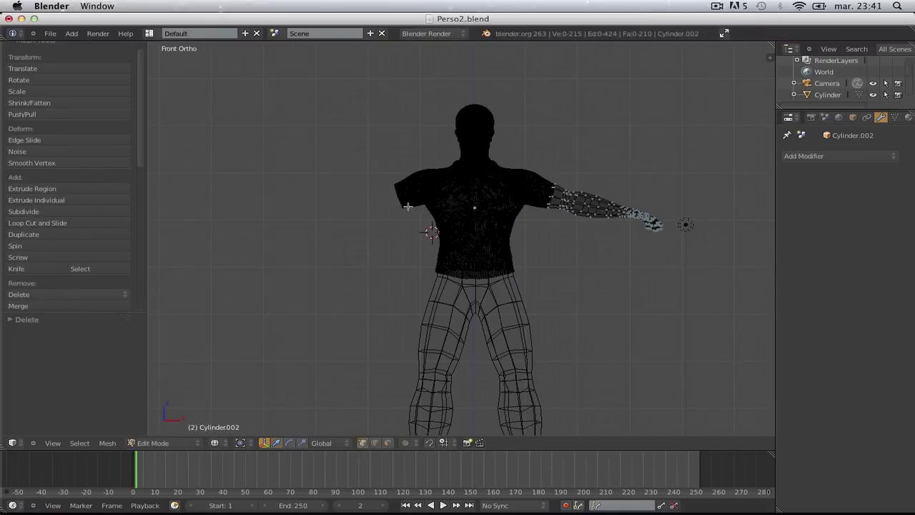
# Step: Centre the remaining forearm's geometry on its object origin and move the forearm just beyond the torso's sleeve, in solid shading
pyautogui.press('Tab')
pyautogui.keyDown('shift'); pyautogui.moveTo(569, 230); pyautogui.dragTo(468, 210, button='middle'); pyautogui.keyUp('shift')
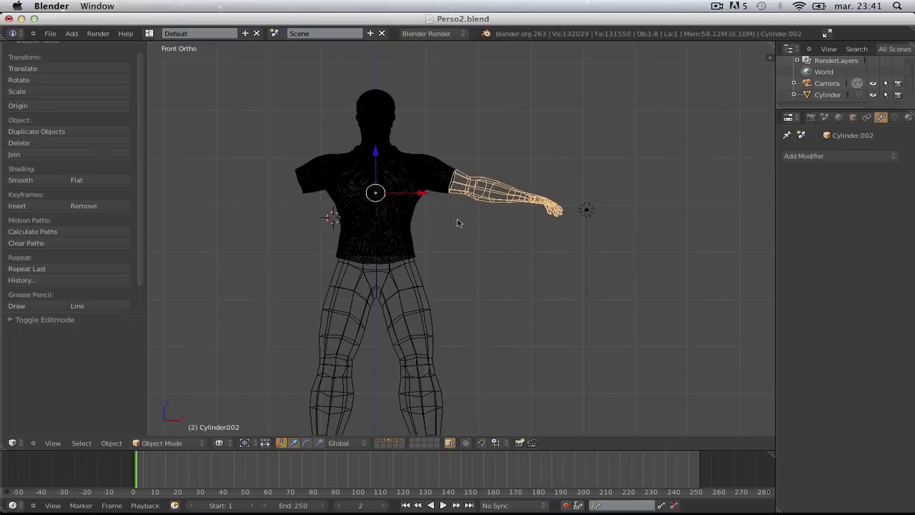
pyautogui.hotkey('ctrl', 'shift', 'alt', 'c')
pyautogui.click(472, 225)
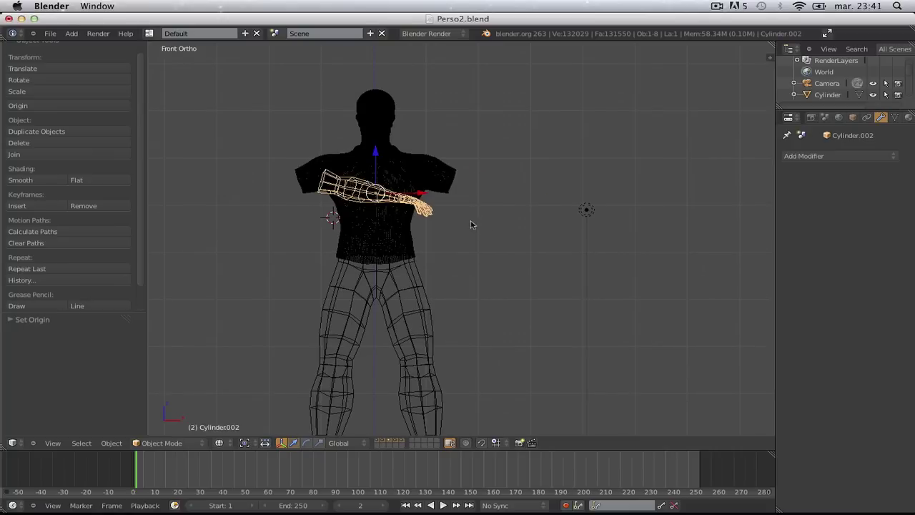
pyautogui.press('g')
pyautogui.click(590, 217)
pyautogui.hotkey('alt', 'z')
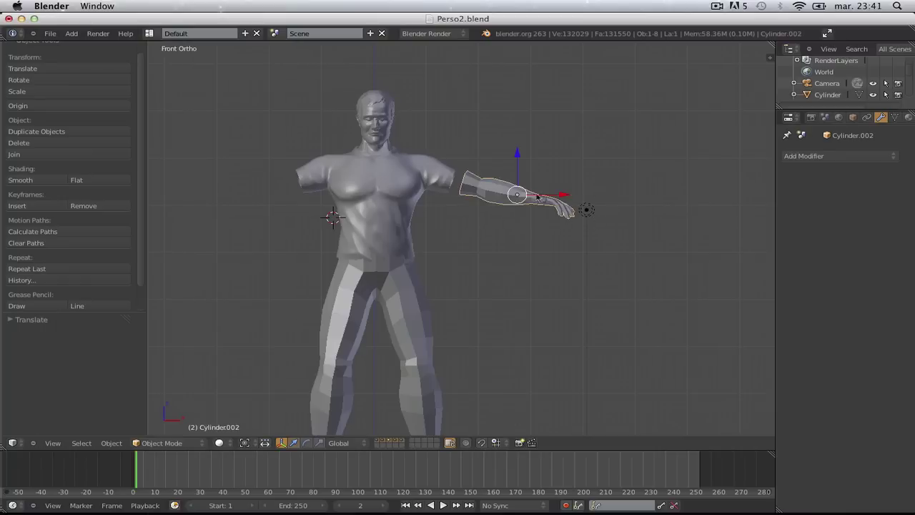
# Step: Isolate the forearm by hiding all unselected objects
pyautogui.hotkey('shift', 'h')
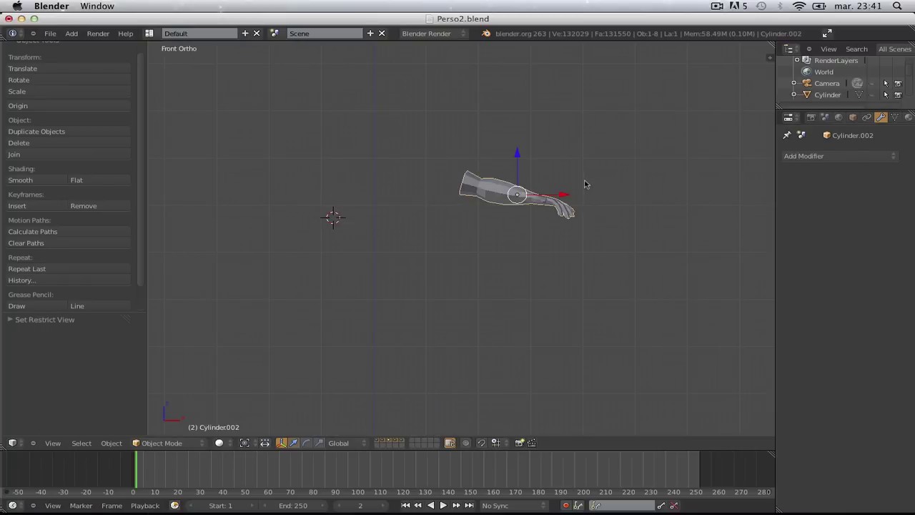
pyautogui.scroll(4, 583, 178)
pyautogui.keyDown('shift'); pyautogui.moveTo(610, 224); pyautogui.dragTo(486, 280, button='middle'); pyautogui.keyUp('shift')
pyautogui.scroll(1, 487, 280)
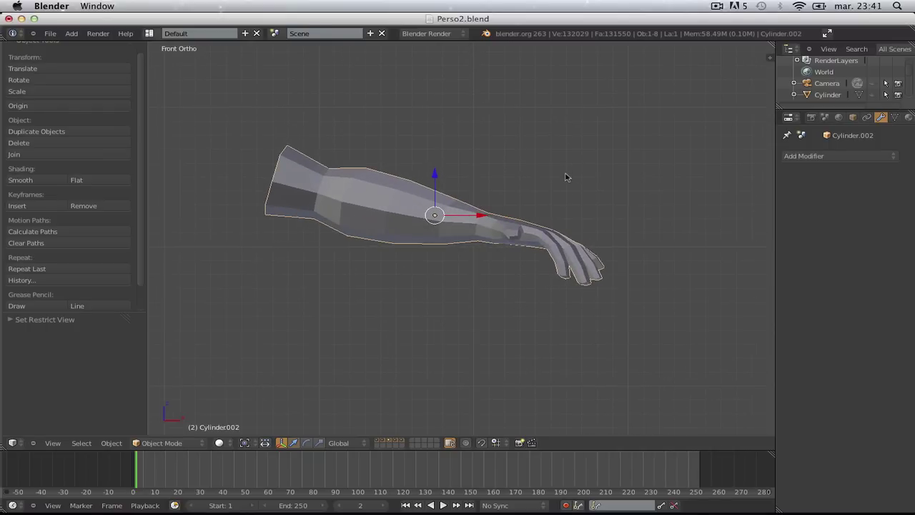
pyautogui.press('z')
pyautogui.press('z')
pyautogui.press('r')
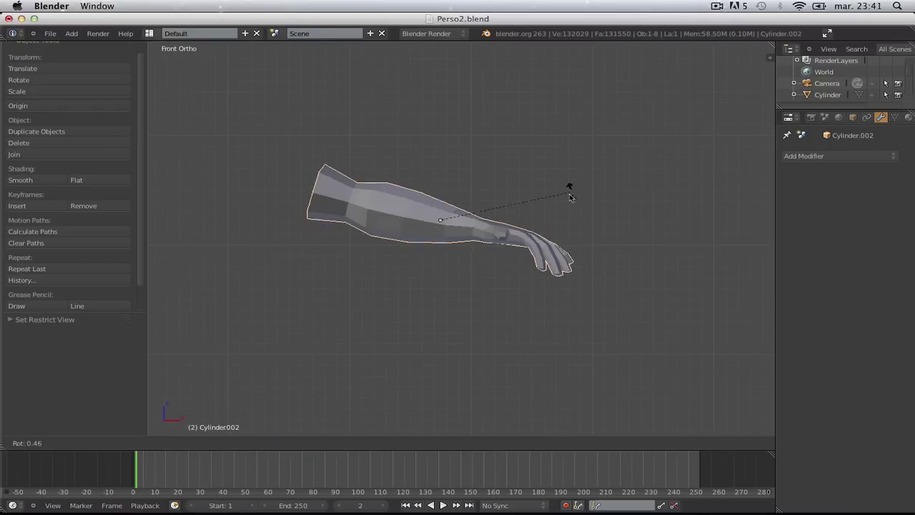
pyautogui.click(468, 266)
pyautogui.moveTo(538, 218); pyautogui.dragTo(440, 256, button='middle')
pyautogui.hotkey('ctrl', 'z')
# Step: Examine the forearm's base mesh in Edit Mode with its vertices deselected, and return to Object Mode
pyautogui.press('KP_1')
pyautogui.scroll(3, 490, 177)
pyautogui.press('Tab')
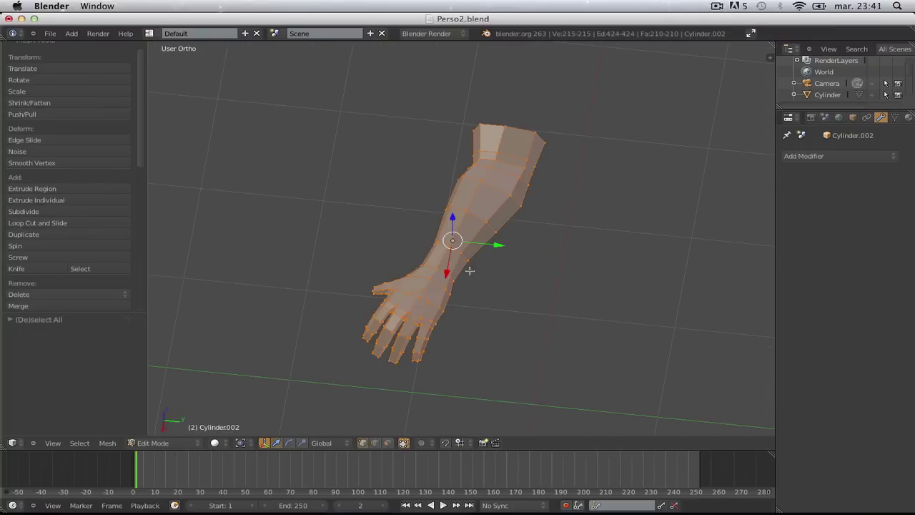
pyautogui.scroll(-2, 470, 270)
pyautogui.press('a')
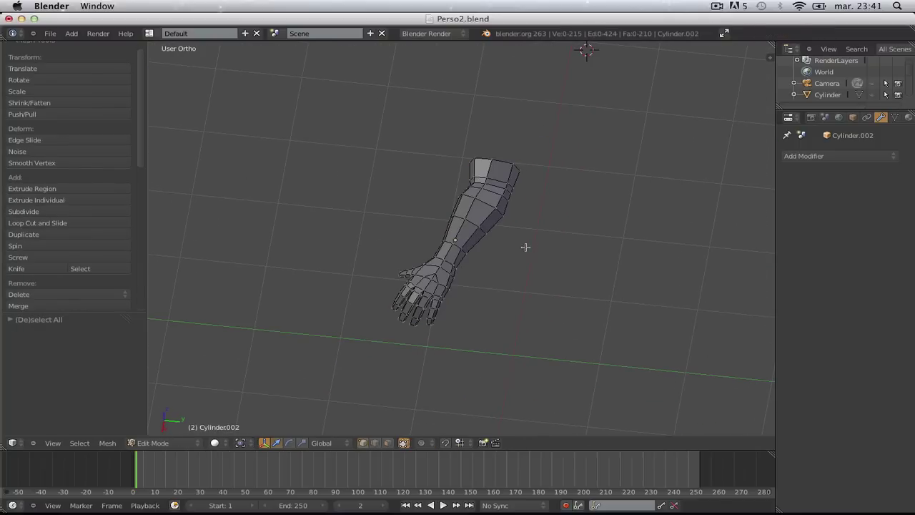
pyautogui.press('Tab')
pyautogui.scroll(3, 506, 266)
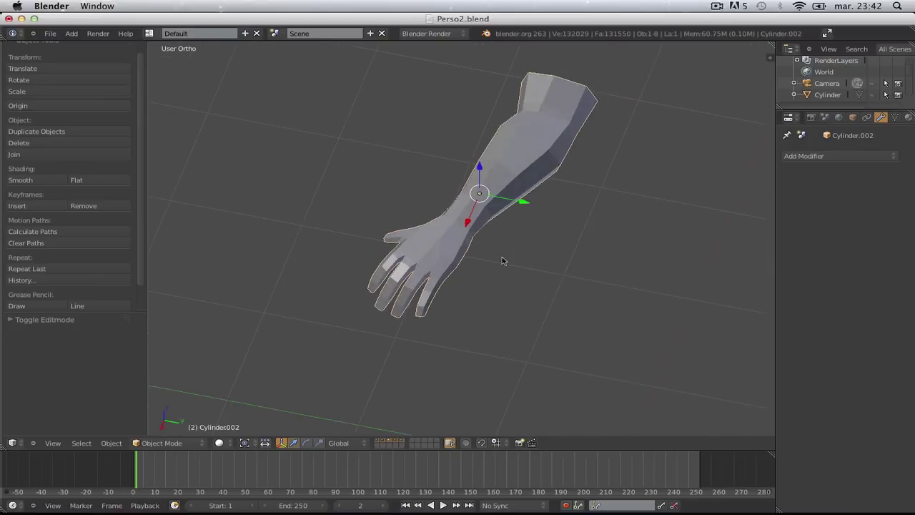
# Step: Add a Multiresolution modifier with Catmull-Clark subdivision to the forearm and subdivide it to level 2
pyautogui.click(841, 157)
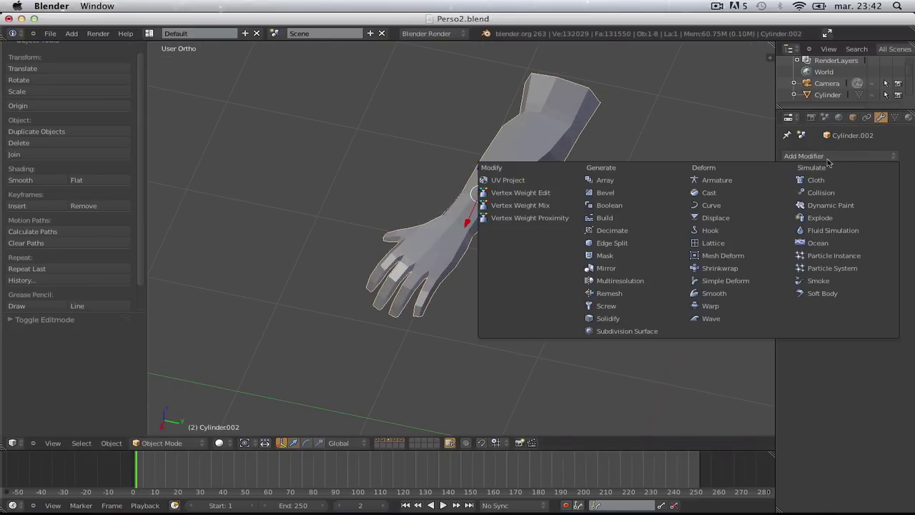
pyautogui.click(622, 280)
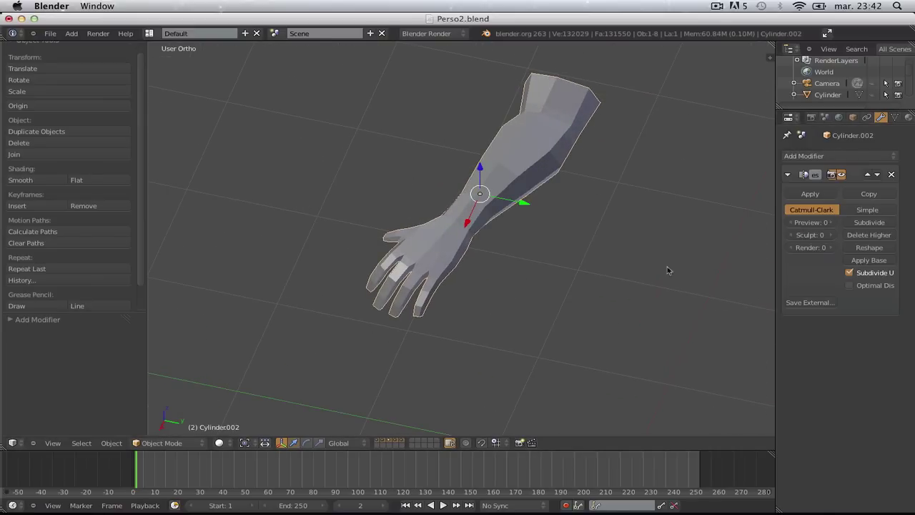
pyautogui.click(864, 213)
pyautogui.hotkey('ctrl', 'z')
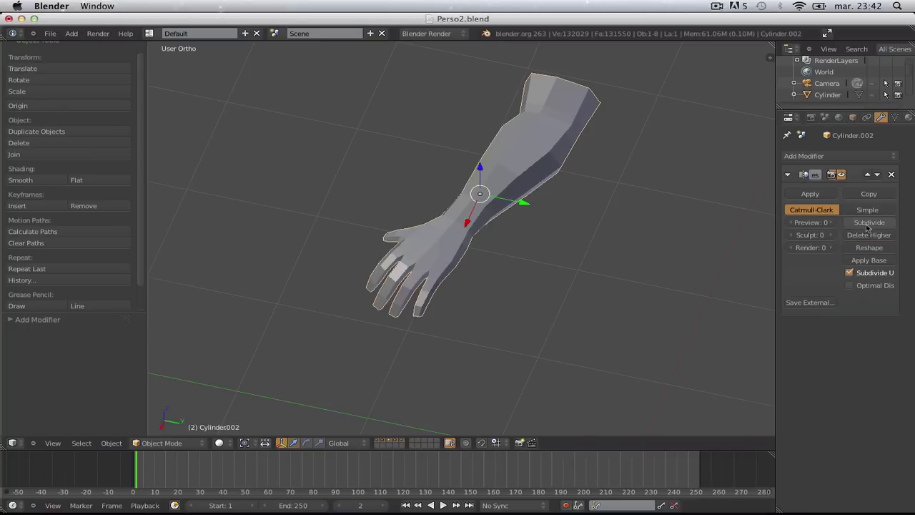
pyautogui.click(869, 222)
pyautogui.click(868, 223)
pyautogui.scroll(2, 600, 299)
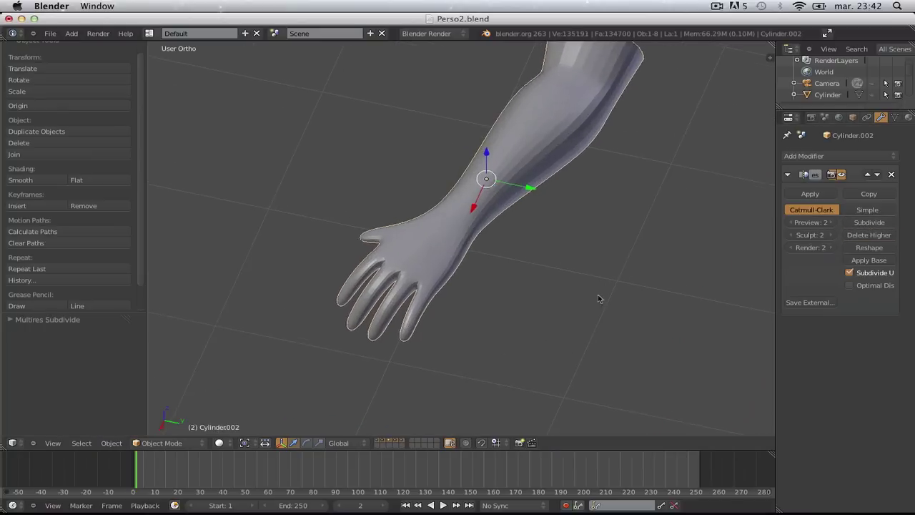
# Step: Switch the forearm to Sculpt Mode and subdivide its Multiresolution modifier to sculpt level 4
pyautogui.moveTo(599, 299)
pyautogui.mouseDown(button='middle')
pyautogui.moveTo(617, 267)
pyautogui.moveTo(609, 272)
pyautogui.moveTo(632, 314)
pyautogui.moveTo(551, 306)
pyautogui.mouseUp(button='middle')
pyautogui.scroll(2, 581, 317)
pyautogui.click(162, 442)
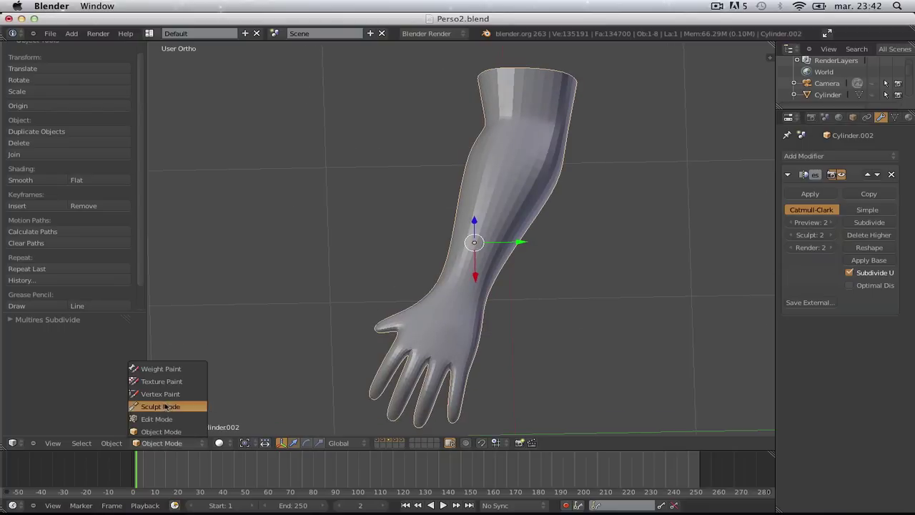
pyautogui.click(165, 407)
pyautogui.click(886, 224)
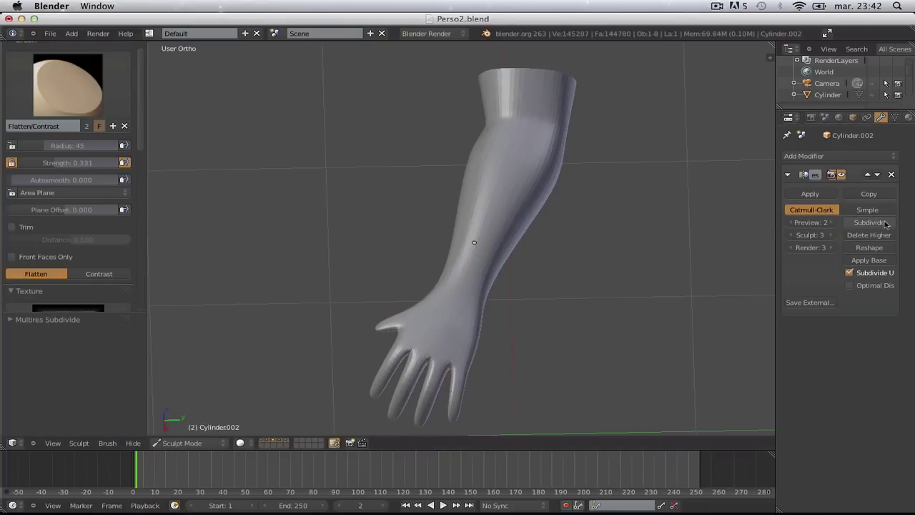
pyautogui.click(885, 224)
pyautogui.scroll(3, 615, 300)
pyautogui.keyDown('shift'); pyautogui.moveTo(587, 362); pyautogui.dragTo(578, 205, button='middle'); pyautogui.keyUp('shift')
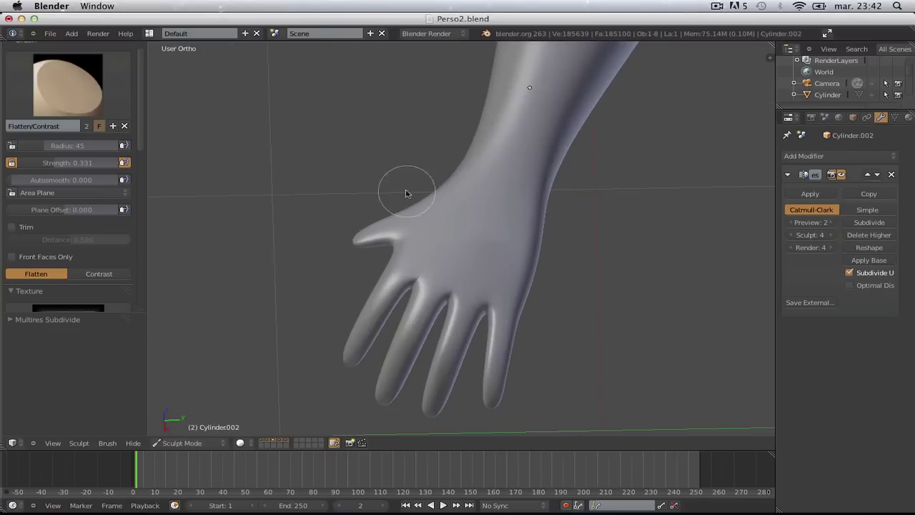
# Step: Sculpt strokes on the back of the hand towards the wrist with the Clay Strips brush, radius 45 and strength 0.500
pyautogui.click(67, 84)
pyautogui.click(221, 153)
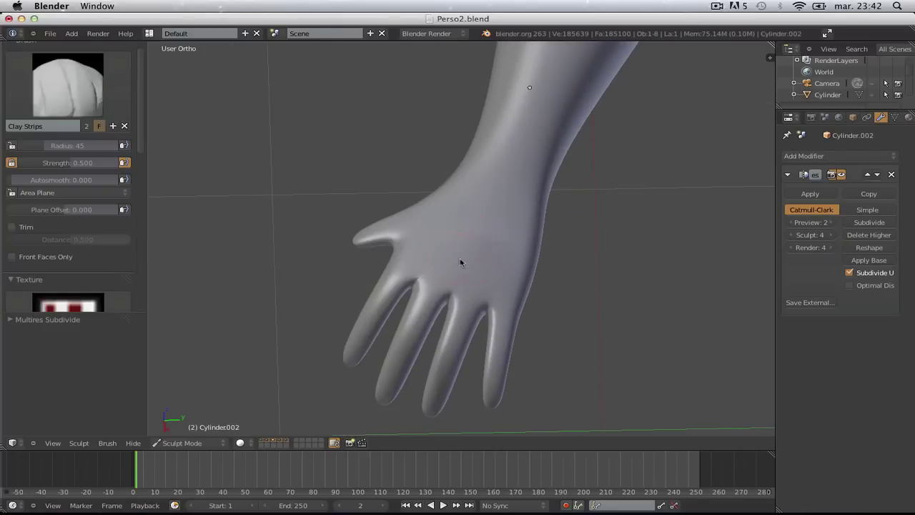
pyautogui.moveTo(461, 263); pyautogui.dragTo(485, 234)
pyautogui.moveTo(563, 270); pyautogui.dragTo(435, 211, button='middle')
pyautogui.moveTo(431, 260); pyautogui.dragTo(446, 205, button='middle')
pyautogui.moveTo(406, 236); pyautogui.dragTo(533, 317, button='middle')
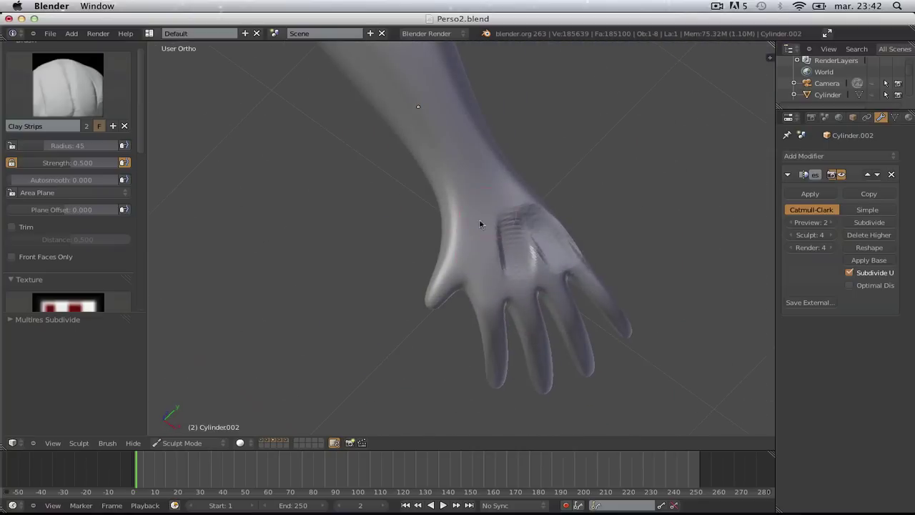
pyautogui.moveTo(480, 224); pyautogui.dragTo(490, 246)
pyautogui.moveTo(549, 286); pyautogui.dragTo(505, 188, button='middle')
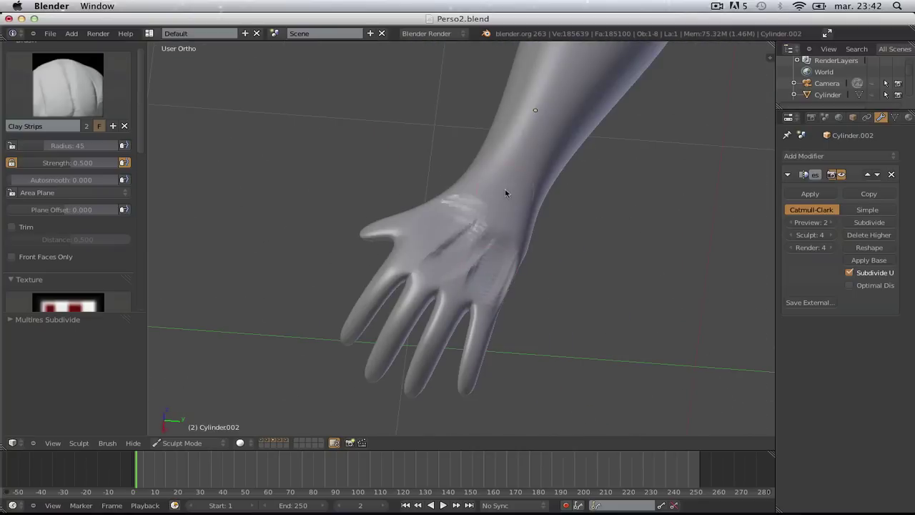
pyautogui.moveTo(479, 214); pyautogui.dragTo(440, 246)
pyautogui.moveTo(527, 279)
pyautogui.mouseDown(button='middle')
pyautogui.moveTo(476, 286)
pyautogui.moveTo(482, 198)
pyautogui.mouseUp(button='middle')
# Step: Put the forearm mesh in Edit Mode with all vertices deselected
pyautogui.press('Tab')
pyautogui.press('a')
pyautogui.press('a')
pyautogui.press('a')
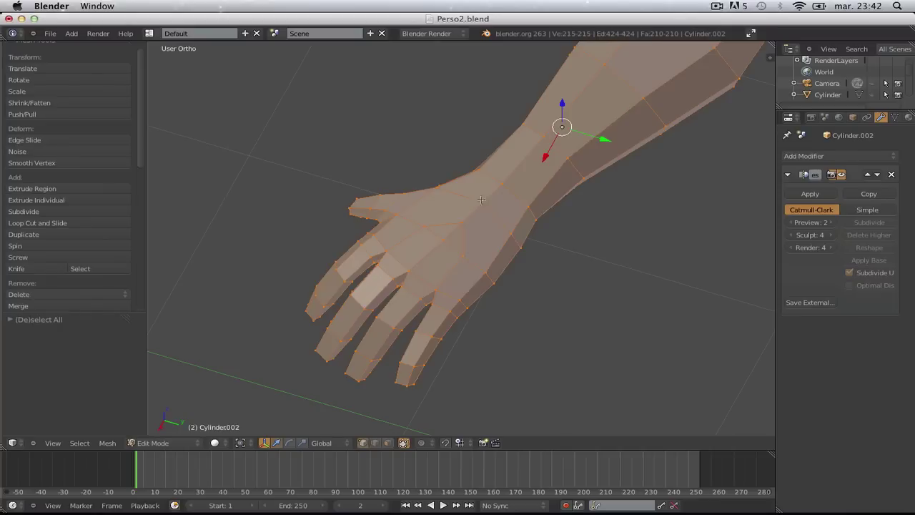
pyautogui.press('a')
pyautogui.press('Tab')
pyautogui.press('Tab')
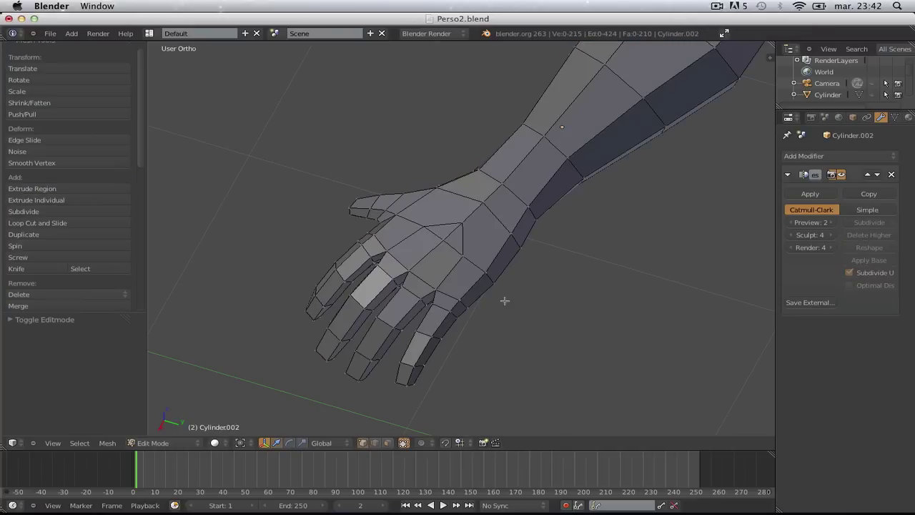
# Step: Display the face normals on the forearm and hand mesh and examine their direction
pyautogui.press('n')
pyautogui.scroll(-2, 763, 279)
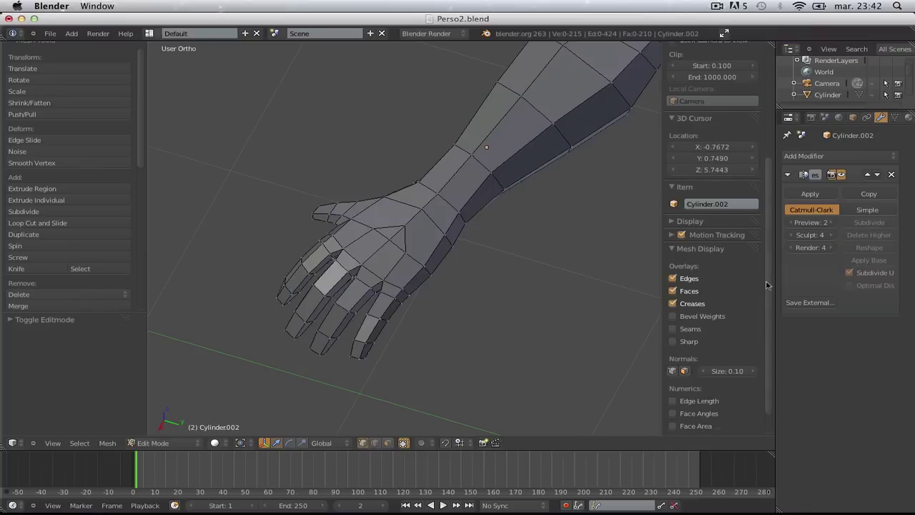
pyautogui.click(694, 193)
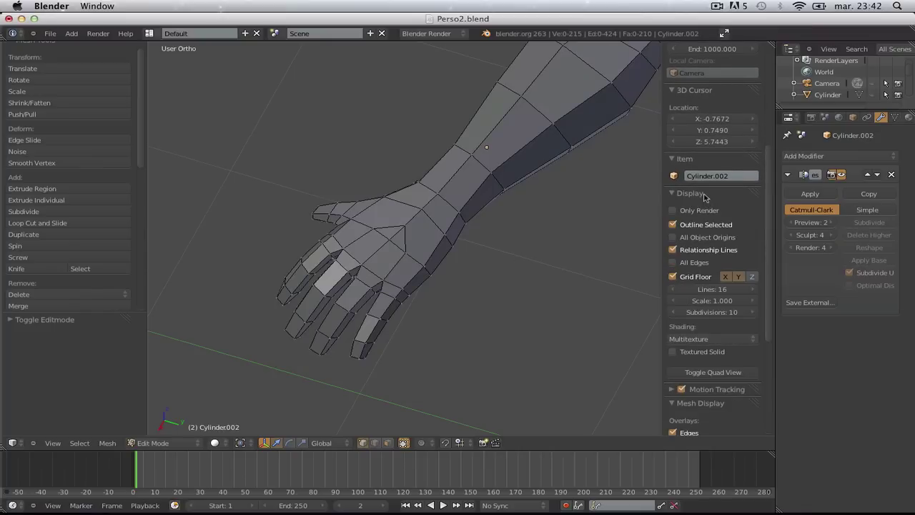
pyautogui.scroll(-8, 765, 271)
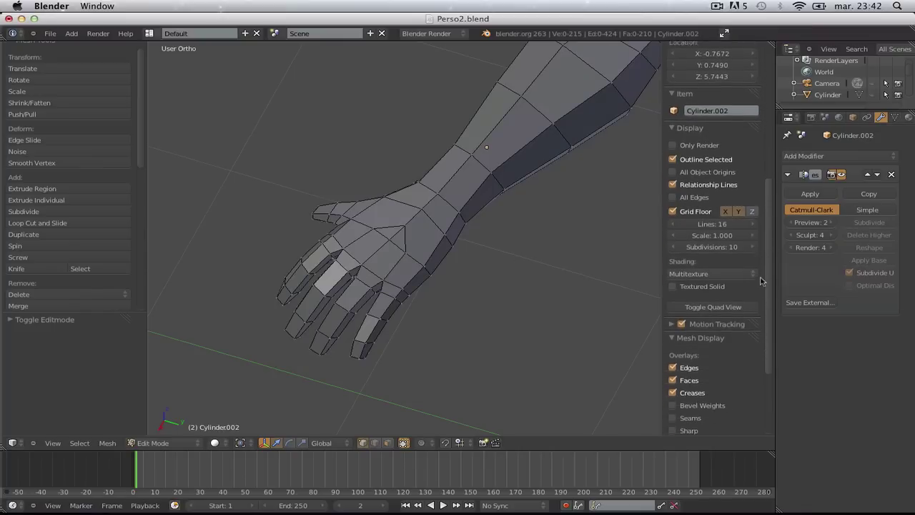
pyautogui.scroll(-2, 755, 336)
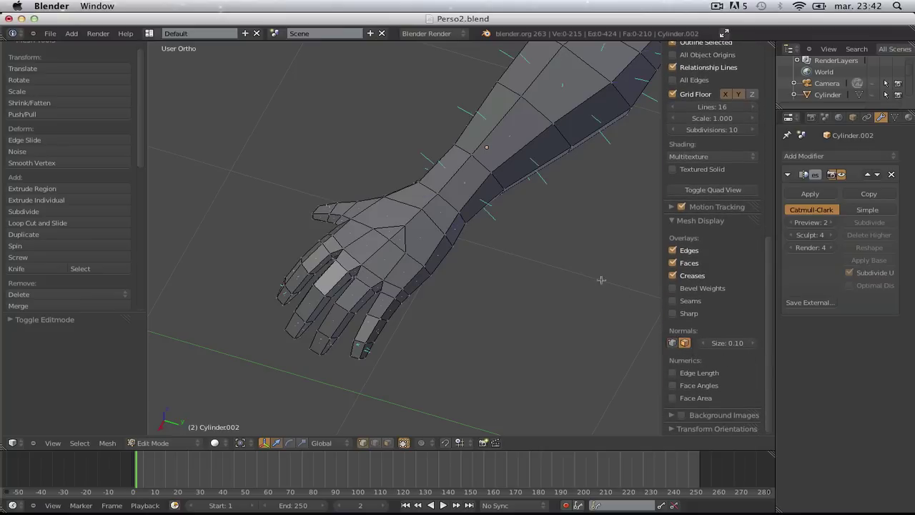
pyautogui.moveTo(477, 300); pyautogui.dragTo(466, 180, button='middle')
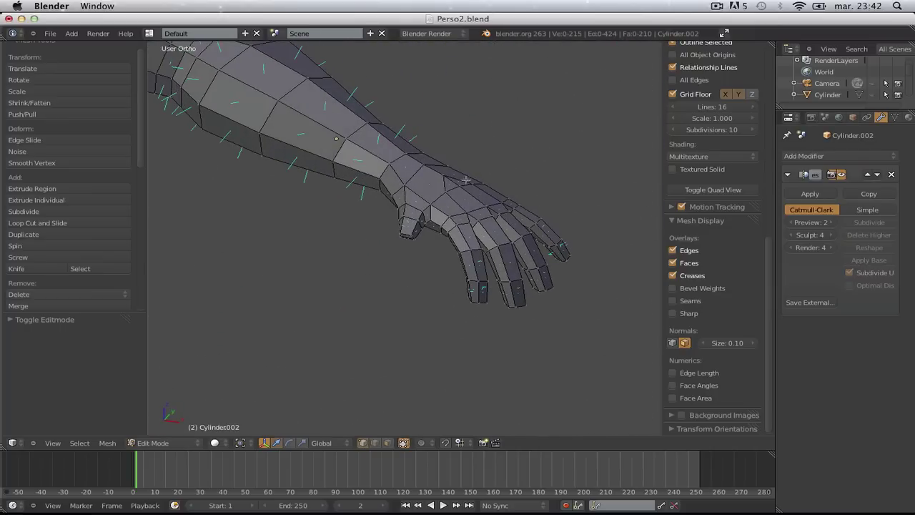
# Step: Select the whole forearm and hand mesh, recalculate its normals so they point outwards, and deselect everything
pyautogui.moveTo(505, 144); pyautogui.dragTo(526, 125, button='middle')
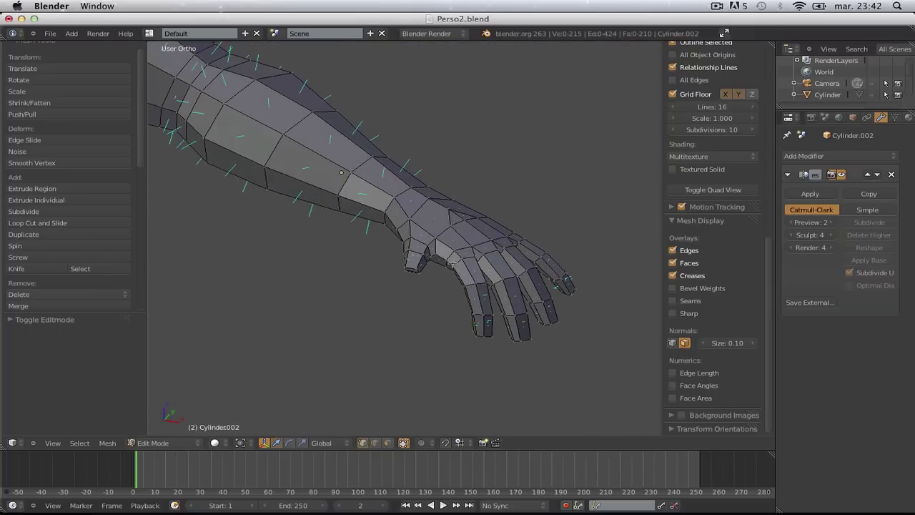
pyautogui.moveTo(452, 263); pyautogui.dragTo(410, 216, button='middle')
pyautogui.press('a')
pyautogui.press('a')
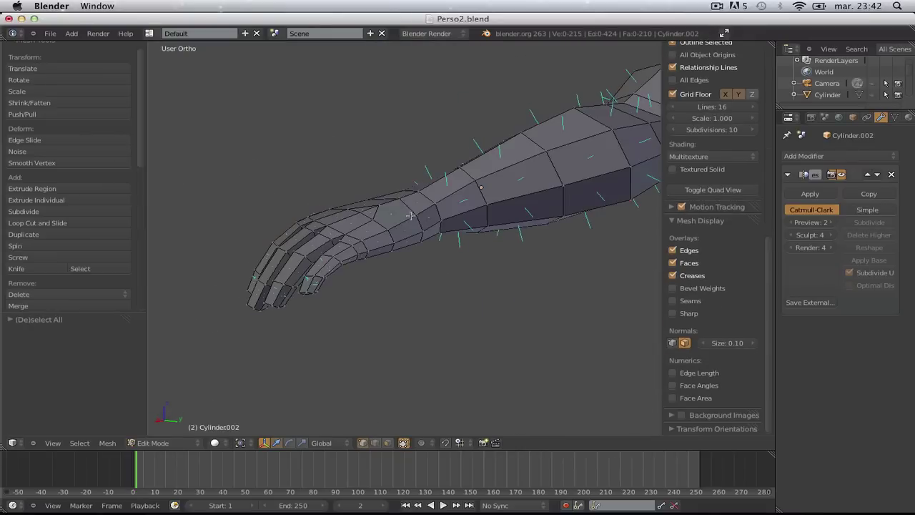
pyautogui.press('a')
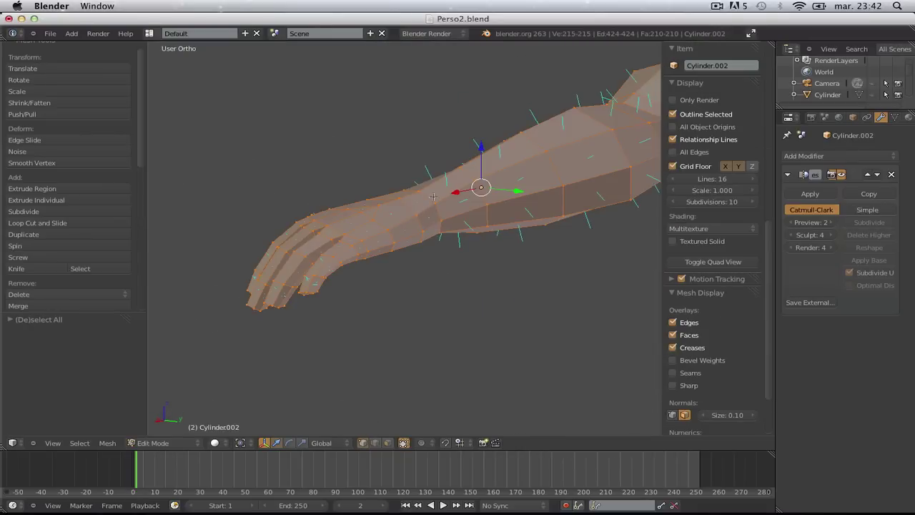
pyautogui.press('a')
pyautogui.moveTo(432, 200)
pyautogui.mouseDown(button='middle')
pyautogui.moveTo(436, 215)
pyautogui.moveTo(419, 243)
pyautogui.mouseUp(button='middle')
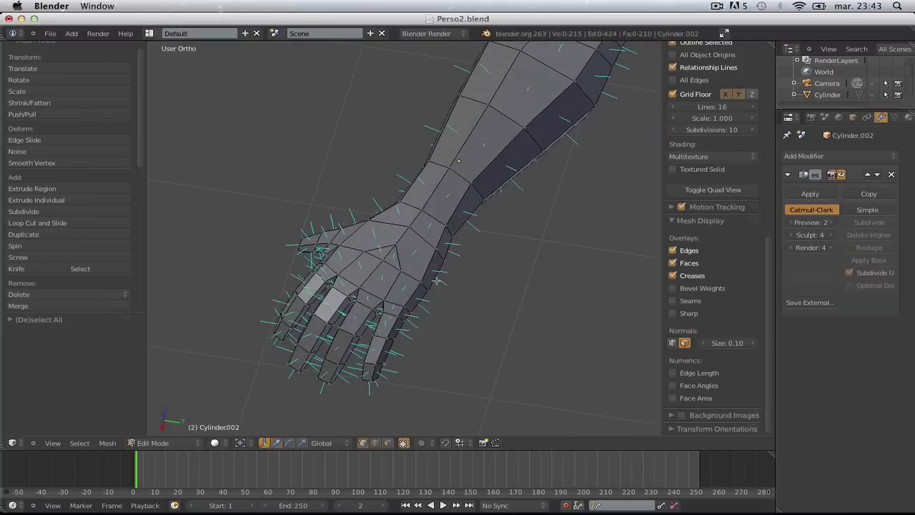
# Step: Return to Sculpt Mode and try Clay Strips strokes across the back of the hand, radius 45 and strength 0.500
pyautogui.hotkey('ctrl', 'Tab')
pyautogui.scroll(2, 429, 264)
pyautogui.click(68, 84)
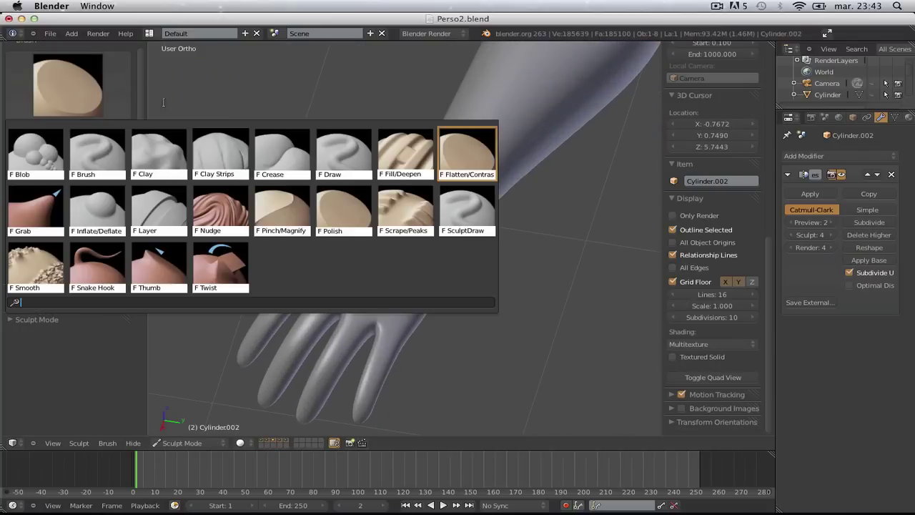
pyautogui.click(207, 150)
pyautogui.moveTo(362, 243)
pyautogui.mouseDown()
pyautogui.moveTo(388, 245)
pyautogui.moveTo(411, 319)
pyautogui.mouseUp()
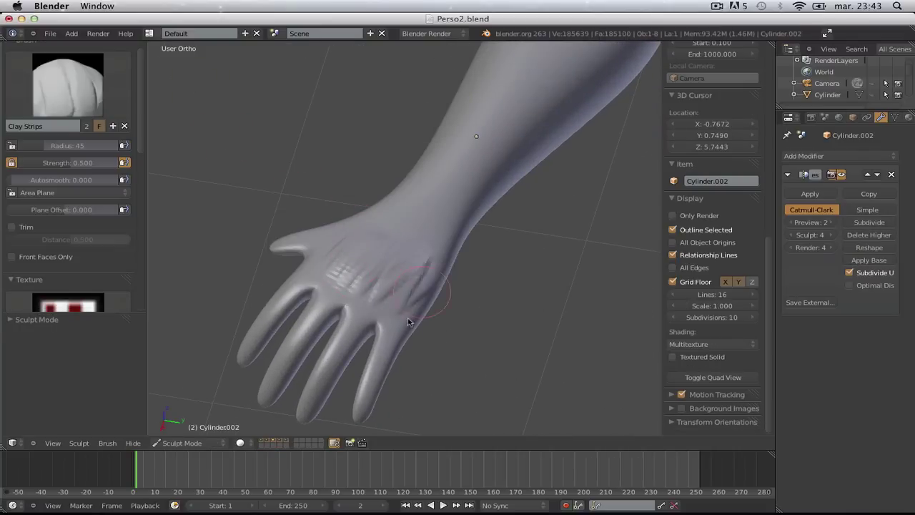
# Step: Undo the hand strokes, the normals recalculation and the last subdivision, back to Multiresolution sculpt level 3
pyautogui.moveTo(439, 335)
pyautogui.mouseDown(button='middle')
pyautogui.moveTo(382, 310)
pyautogui.moveTo(357, 211)
pyautogui.moveTo(439, 300)
pyautogui.mouseUp(button='middle')
pyautogui.hotkey('shift', 't')
pyautogui.press('n')
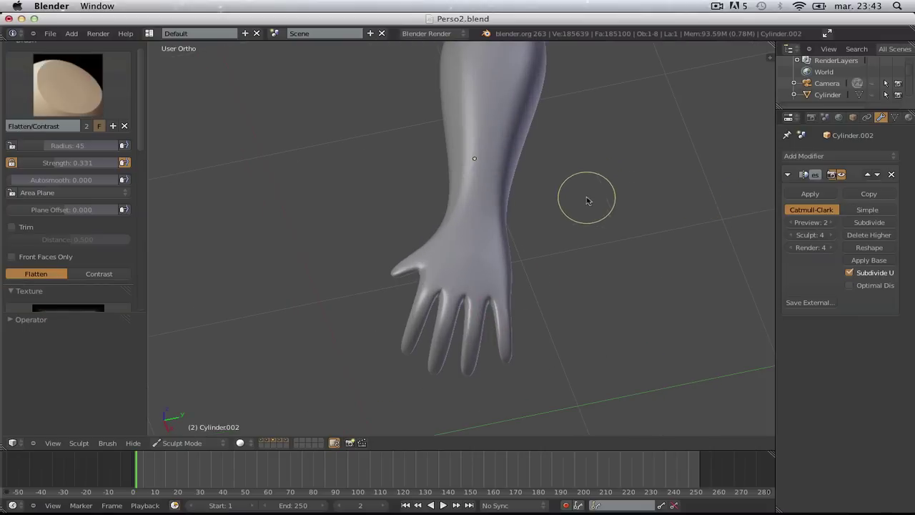
pyautogui.press('Tab')
pyautogui.press('Tab')
pyautogui.press('Tab')
pyautogui.press('Tab')
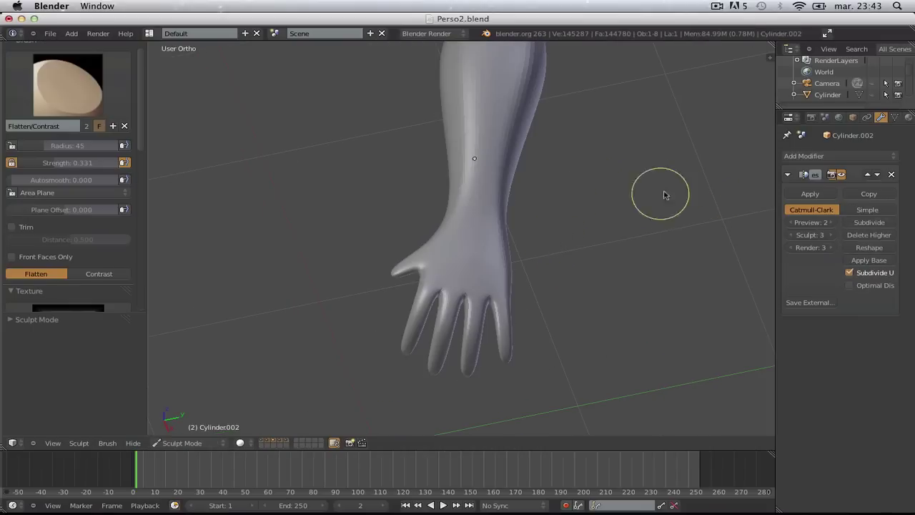
# Step: Remove the forearm's Multiresolution modifier and recalculate the normals of the entire mesh in Edit Mode
pyautogui.click(892, 175)
pyautogui.press('Tab')
pyautogui.press('a')
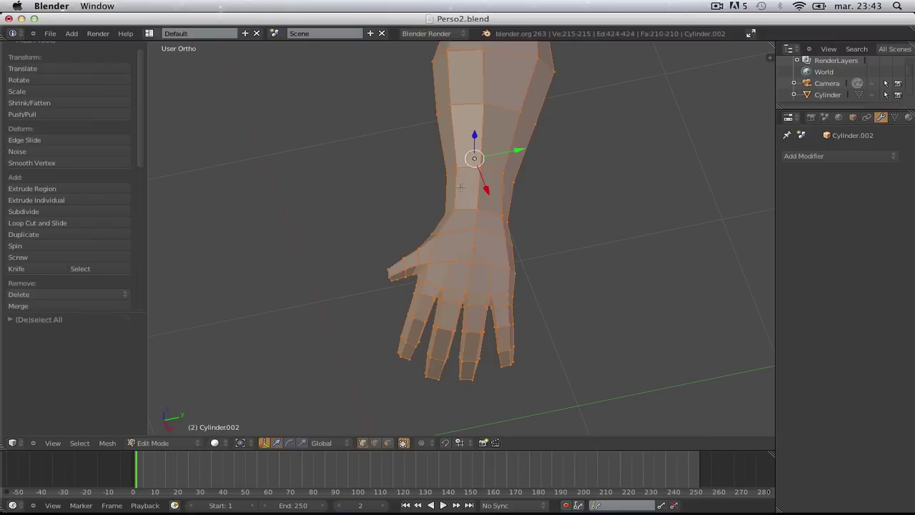
# Step: Turn the face normals display back on, deselect the mesh, and inspect the recalculated normals along the forearm and hand
pyautogui.press('n')
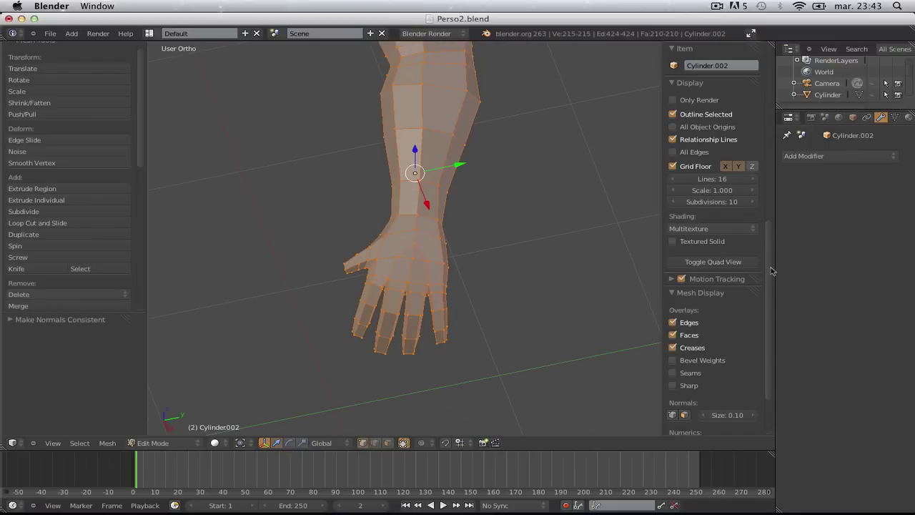
pyautogui.scroll(-3, 771, 270)
pyautogui.click(685, 344)
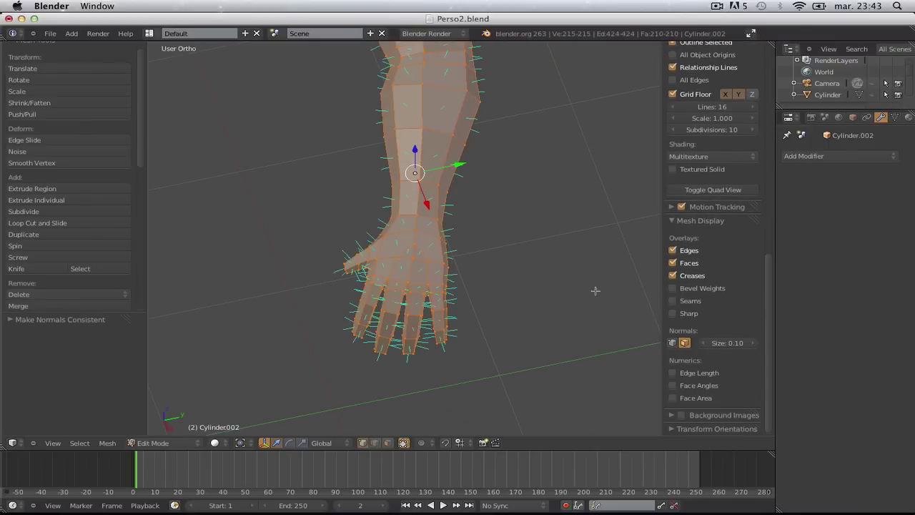
pyautogui.press('Tab')
pyautogui.press('Tab')
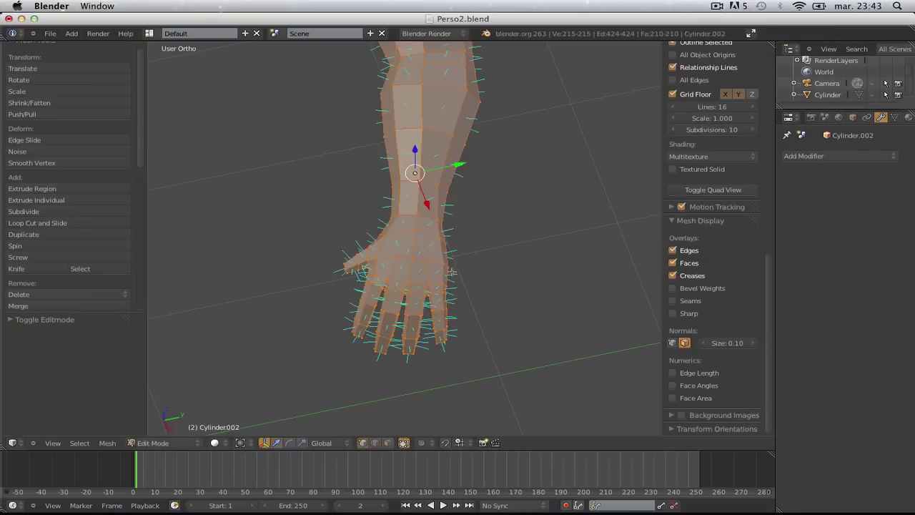
pyautogui.press('Tab')
pyautogui.press('n')
pyautogui.press('Tab')
pyautogui.press('a')
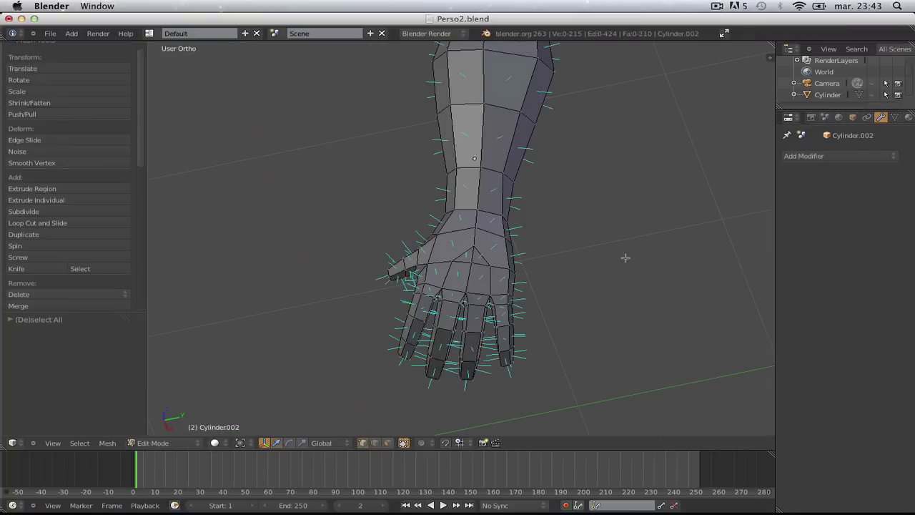
pyautogui.moveTo(614, 318); pyautogui.dragTo(522, 286, button='middle')
pyautogui.scroll(2, 558, 269)
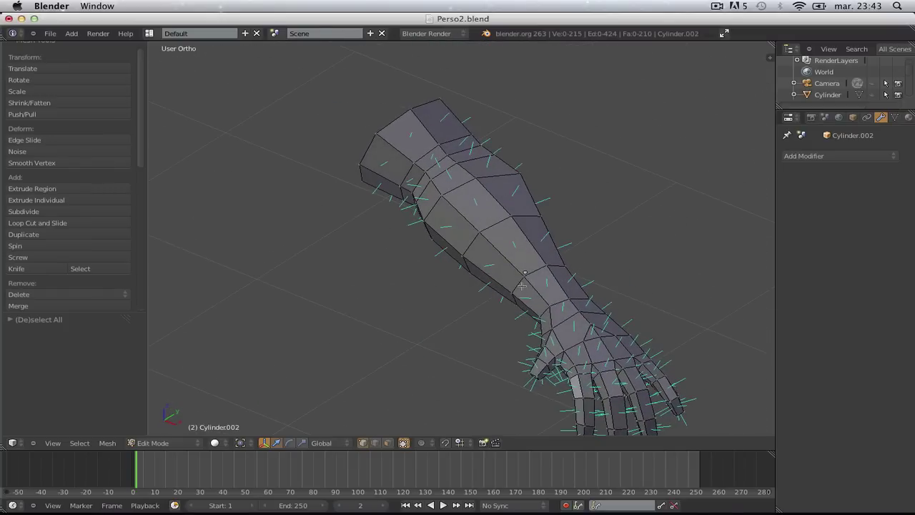
pyautogui.moveTo(555, 251); pyautogui.dragTo(321, 215, button='middle')
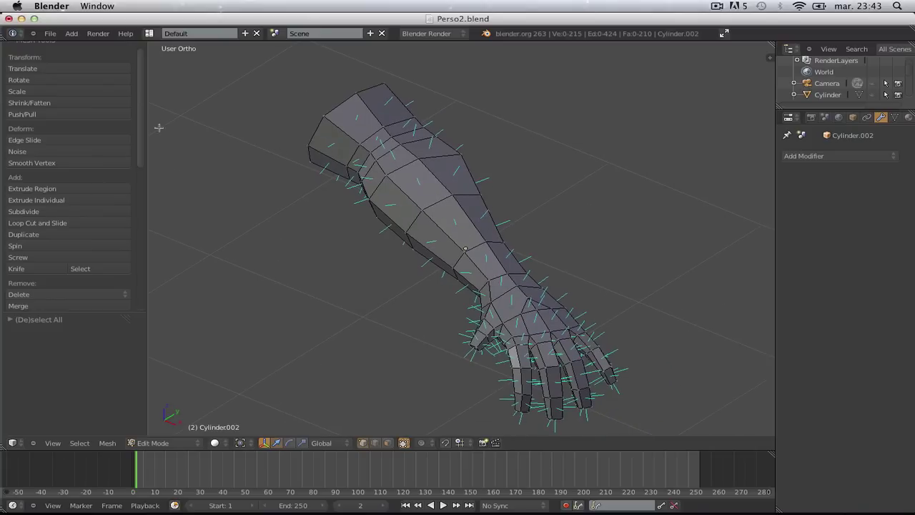
# Step: Locate the Recalculate and Flip Direction normals tools, try selecting a single forearm face in face select mode, and deselect it
pyautogui.scroll(-5, 139, 194)
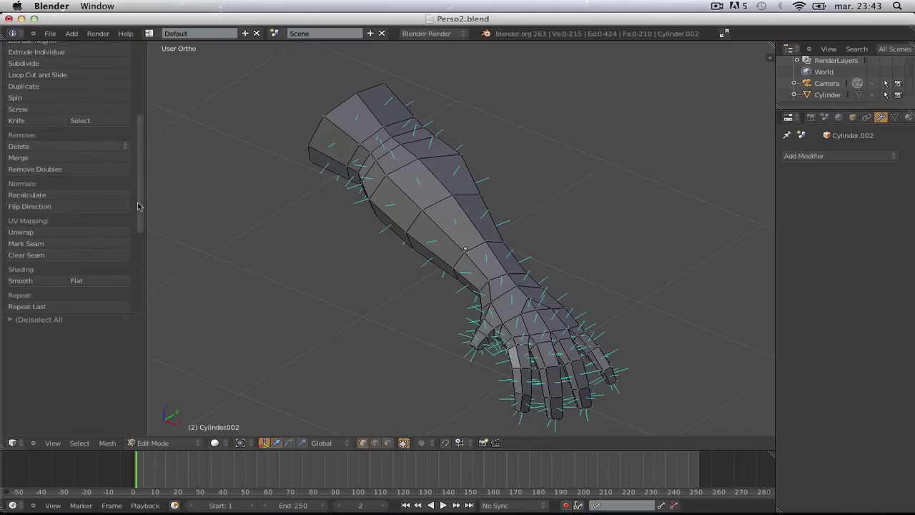
pyautogui.scroll(5, 141, 183)
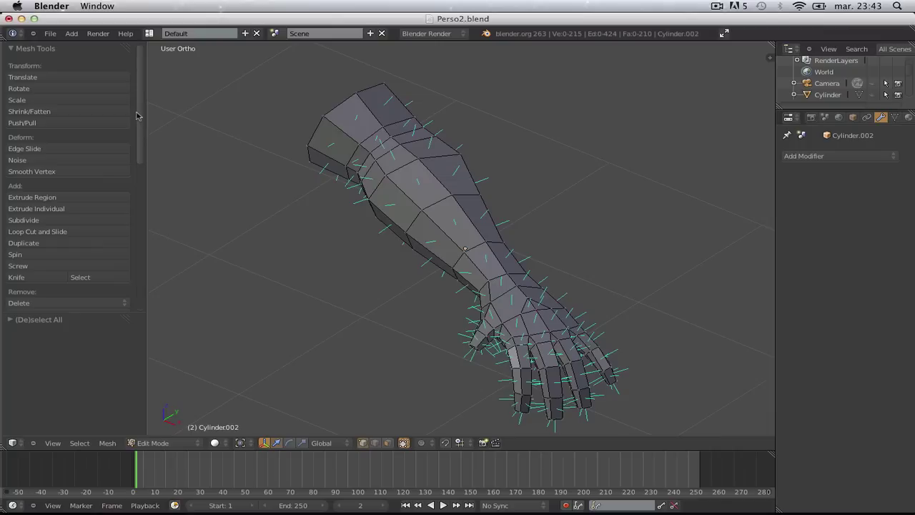
pyautogui.moveTo(138, 115); pyautogui.dragTo(134, 250)
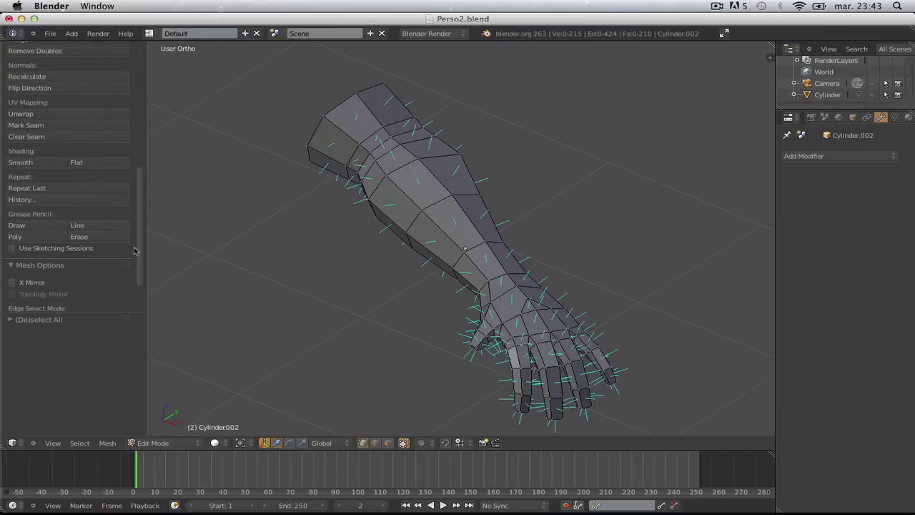
pyautogui.scroll(5, 142, 212)
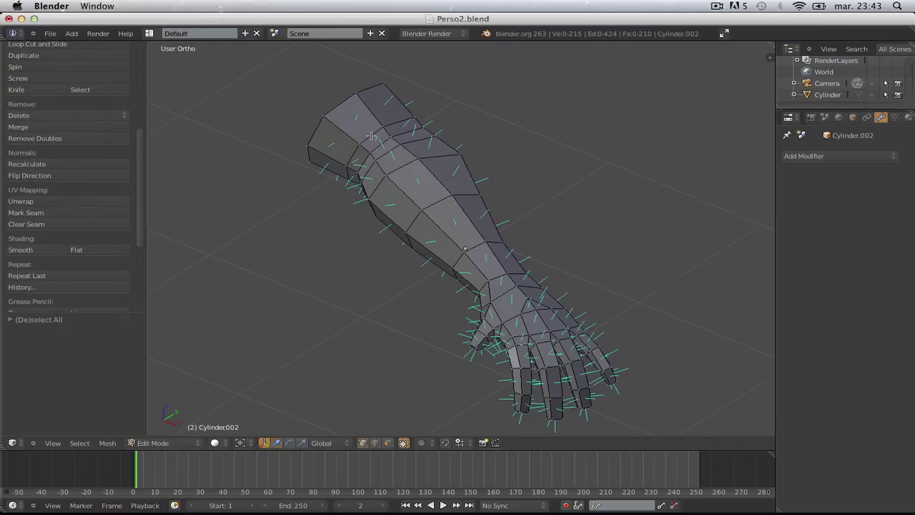
pyautogui.hotkey('ctrl', 'Tab')
pyautogui.click(380, 241)
pyautogui.rightClick(421, 186)
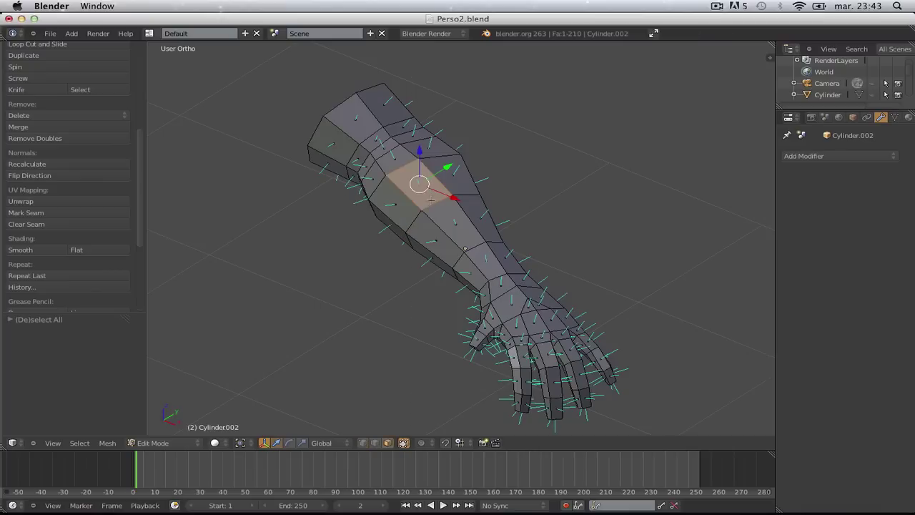
pyautogui.moveTo(142, 180); pyautogui.dragTo(143, 179)
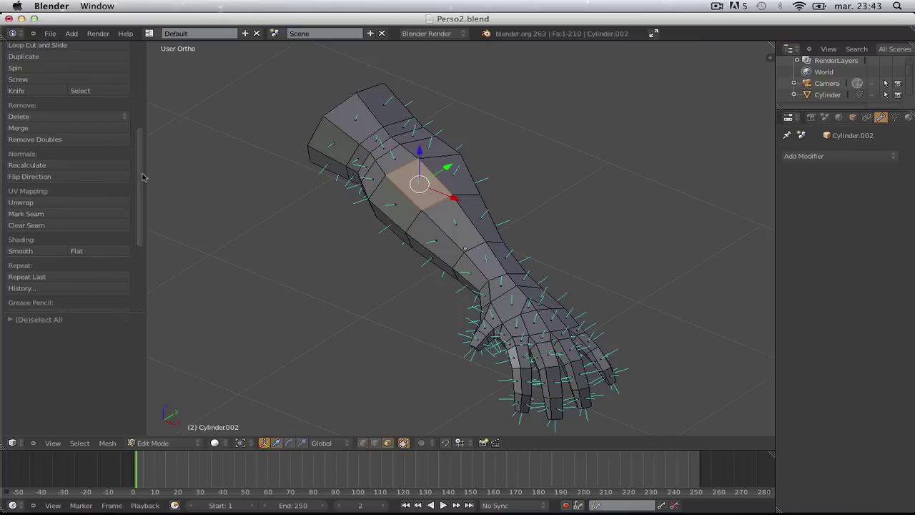
pyautogui.click(86, 179)
pyautogui.press('a')
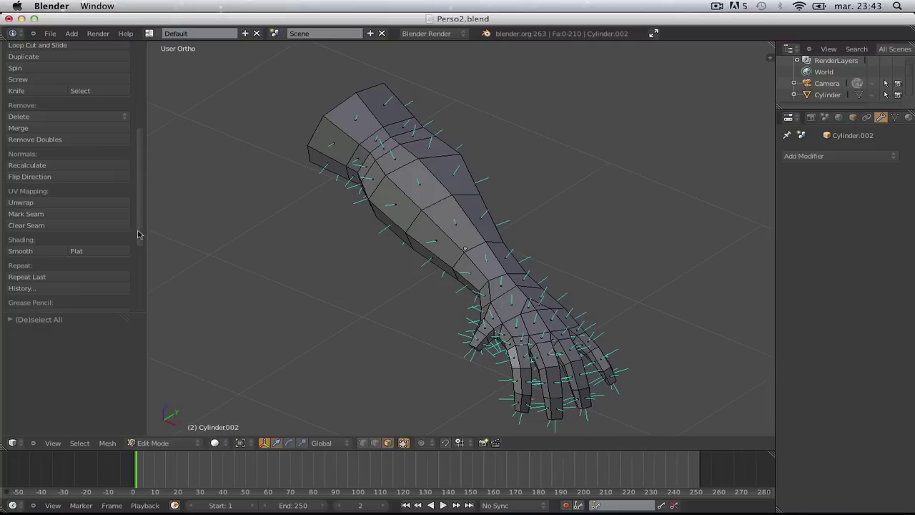
# Step: Return the forearm to Sculpt Mode and enable Lock Camera to View and Only Render for the 3D view
pyautogui.press('t')
pyautogui.press('n')
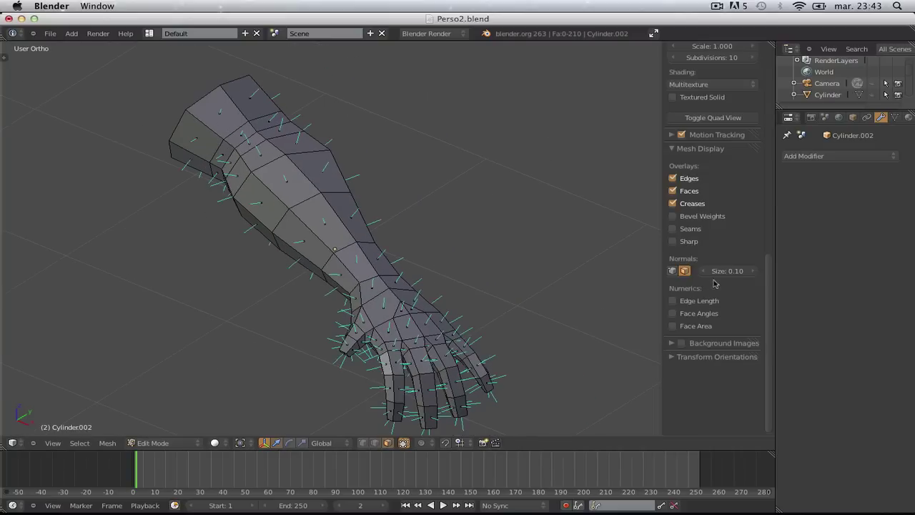
pyautogui.click(674, 148)
pyautogui.click(672, 148)
pyautogui.click(672, 148)
pyautogui.scroll(17, 694, 222)
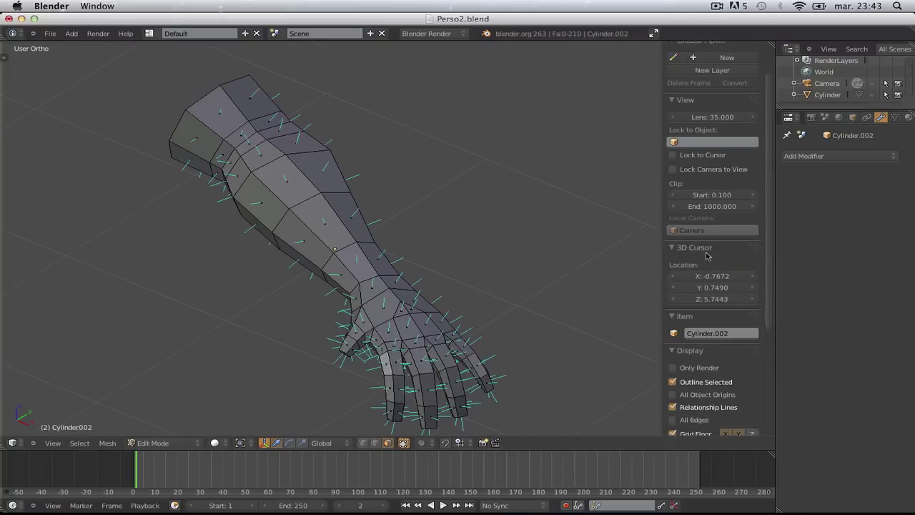
pyautogui.press('Tab')
pyautogui.scroll(-10, 705, 338)
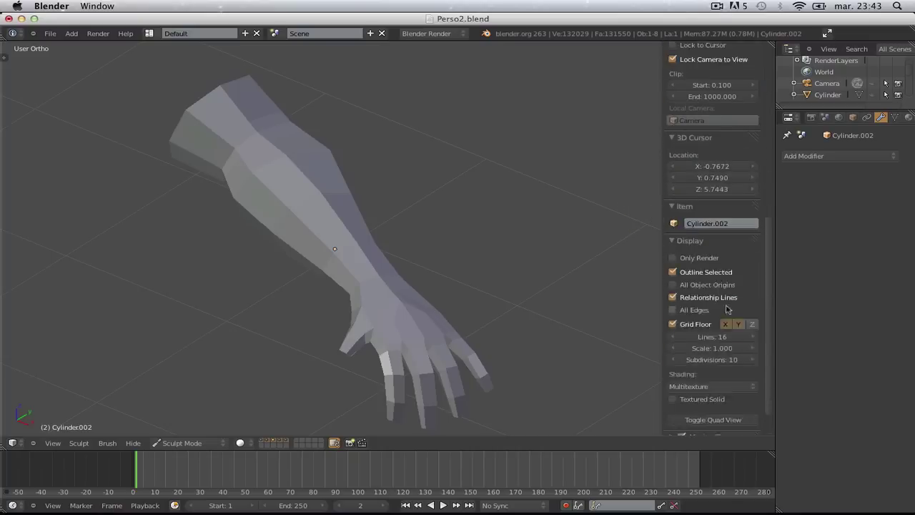
pyautogui.click(673, 222)
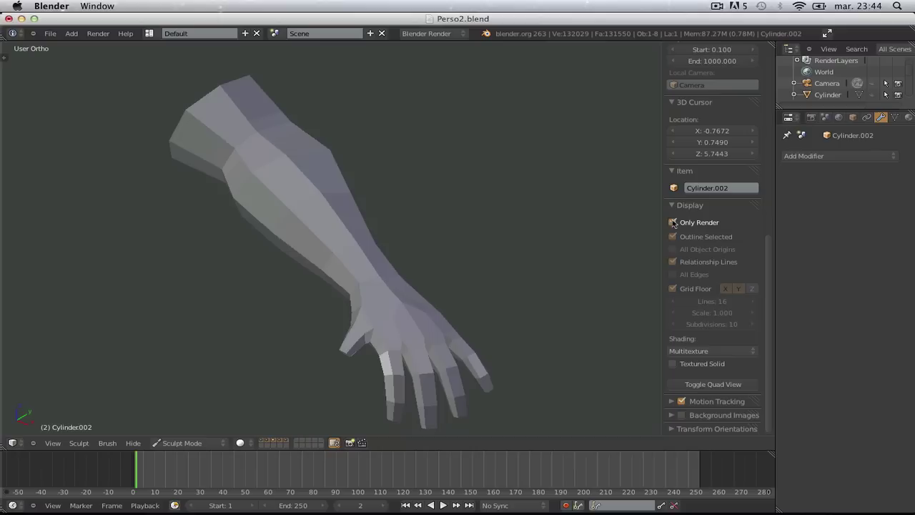
pyautogui.scroll(-3, 505, 277)
pyautogui.moveTo(505, 278); pyautogui.dragTo(503, 237, button='middle')
pyautogui.press('n')
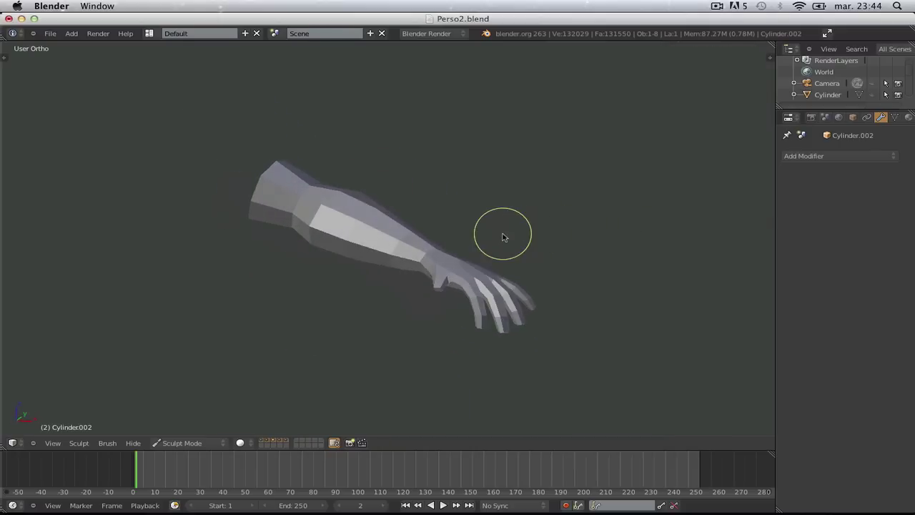
pyautogui.moveTo(523, 207); pyautogui.dragTo(652, 195, button='middle')
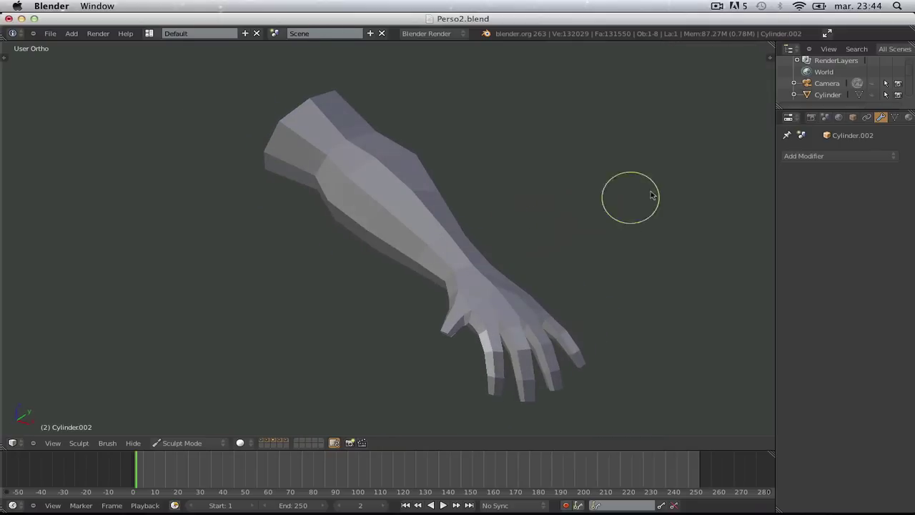
# Step: Show the sculpt brush settings again and enlarge the area they occupy
pyautogui.press('t')
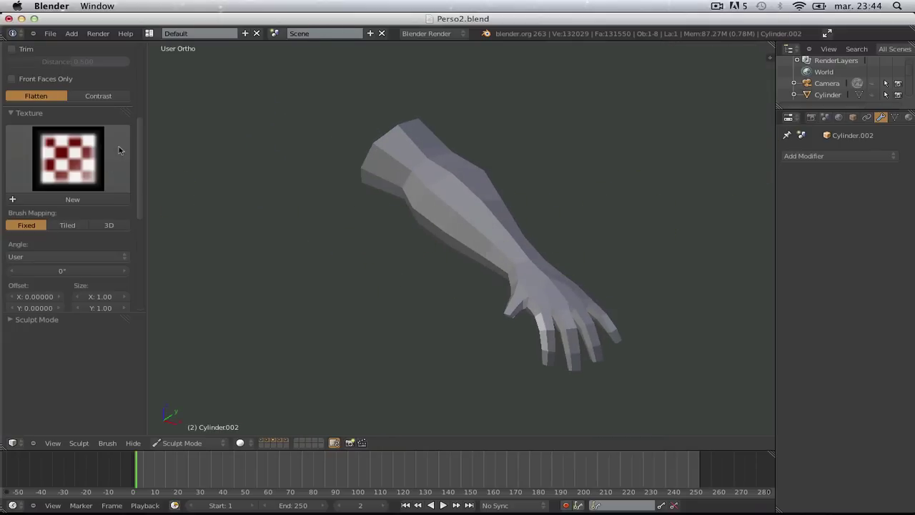
pyautogui.moveTo(139, 149); pyautogui.dragTo(144, 85)
pyautogui.moveTo(145, 157); pyautogui.dragTo(151, 160)
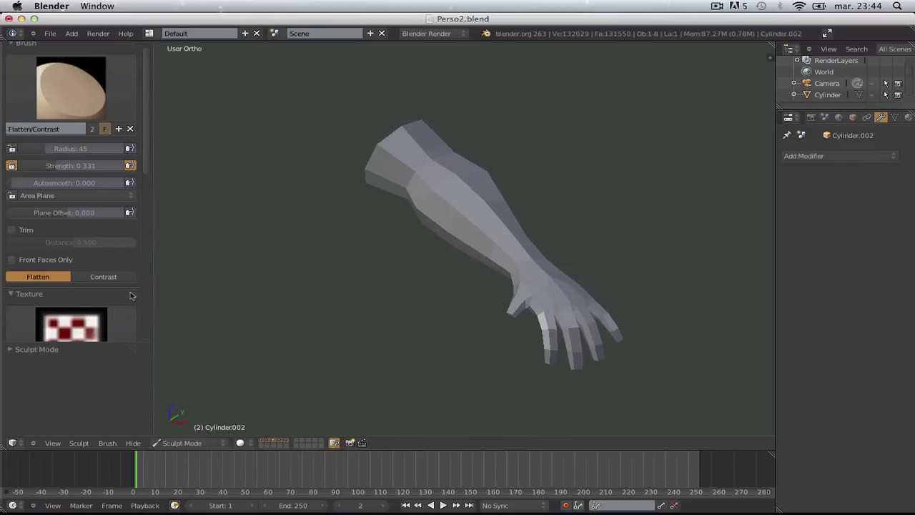
# Step: Add a new Multiresolution modifier to the forearm and subdivide it twice to reach sculpt level 2
pyautogui.click(826, 155)
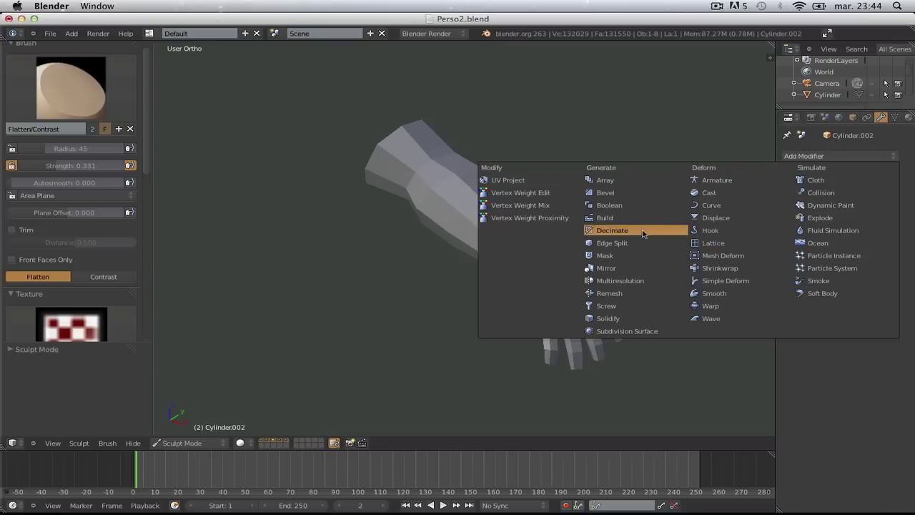
pyautogui.click(634, 281)
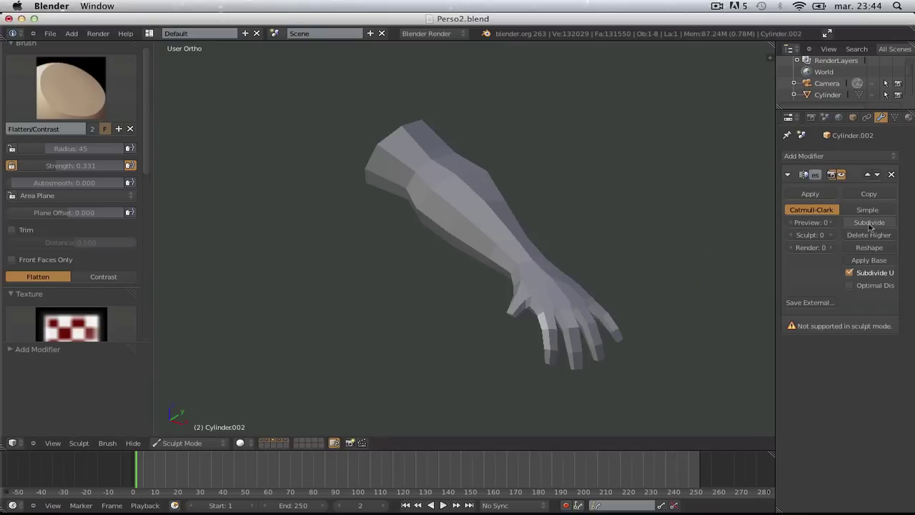
pyautogui.click(870, 223)
pyautogui.moveTo(686, 251)
pyautogui.mouseDown(button='middle')
pyautogui.moveTo(593, 267)
pyautogui.moveTo(515, 302)
pyautogui.moveTo(582, 343)
pyautogui.moveTo(638, 303)
pyautogui.mouseUp(button='middle')
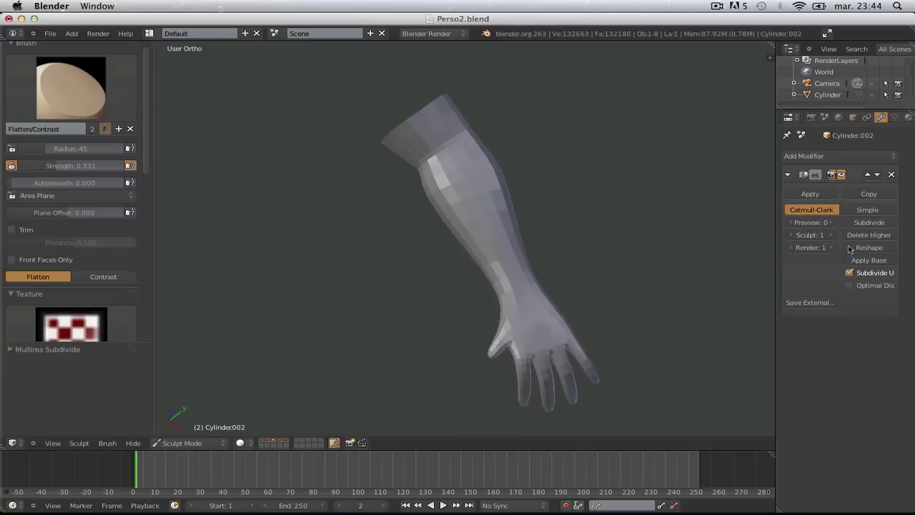
pyautogui.click(869, 222)
pyautogui.moveTo(622, 229)
pyautogui.mouseDown(button='middle')
pyautogui.moveTo(599, 305)
pyautogui.moveTo(650, 238)
pyautogui.moveTo(580, 260)
pyautogui.mouseUp(button='middle')
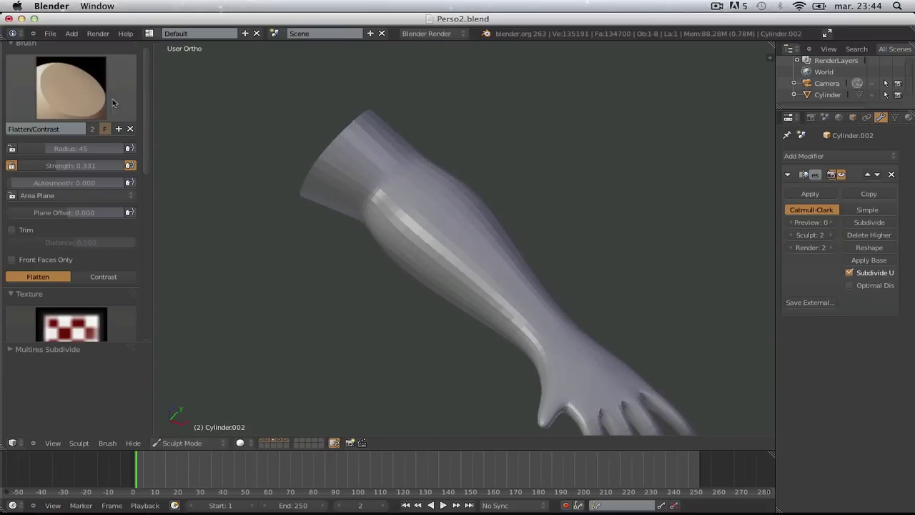
# Step: Switch the sculpting brush from Flatten/Contrast to Clay Strips for working on the forearm and hand
pyautogui.click(75, 95)
pyautogui.click(227, 154)
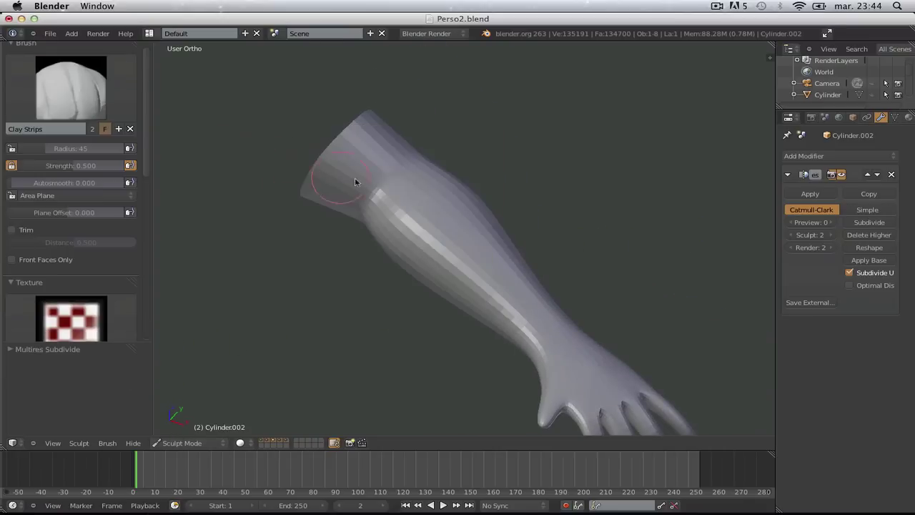
pyautogui.moveTo(355, 177)
pyautogui.mouseDown(button='middle')
pyautogui.moveTo(388, 157)
pyautogui.moveTo(385, 191)
pyautogui.moveTo(490, 145)
pyautogui.moveTo(409, 215)
pyautogui.mouseUp(button='middle')
pyautogui.scroll(-2, 423, 180)
pyautogui.scroll(-1, 478, 147)
pyautogui.scroll(3, 422, 230)
pyautogui.moveTo(451, 167); pyautogui.dragTo(472, 156, button='middle')
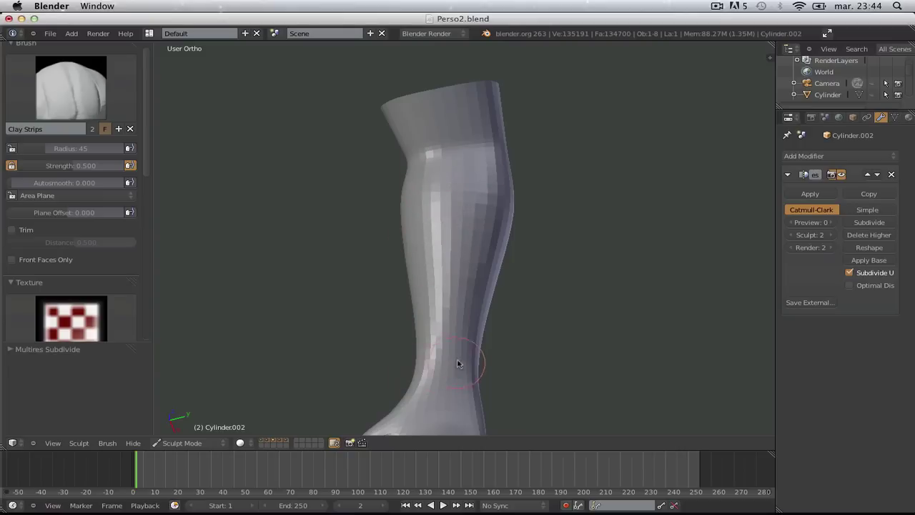
# Step: Set the Clay Strips radius to 84 and build up the back of the hand just below the wrist
pyautogui.keyDown('ctrl'); pyautogui.moveTo(458, 361); pyautogui.dragTo(462, 326, button='middle'); pyautogui.keyUp('ctrl')
pyautogui.keyDown('shift'); pyautogui.moveTo(467, 294); pyautogui.dragTo(478, 158, button='middle'); pyautogui.keyUp('shift')
pyautogui.keyDown('ctrl'); pyautogui.moveTo(473, 209); pyautogui.dragTo(475, 286, button='middle'); pyautogui.keyUp('ctrl')
pyautogui.moveTo(465, 275)
pyautogui.keyDown('shift'); pyautogui.mouseDown(button='middle')
pyautogui.moveTo(499, 207)
pyautogui.moveTo(481, 212)
pyautogui.moveTo(453, 191)
pyautogui.mouseUp(button='middle'); pyautogui.keyUp('shift')
pyautogui.press('f')
pyautogui.click(477, 190)
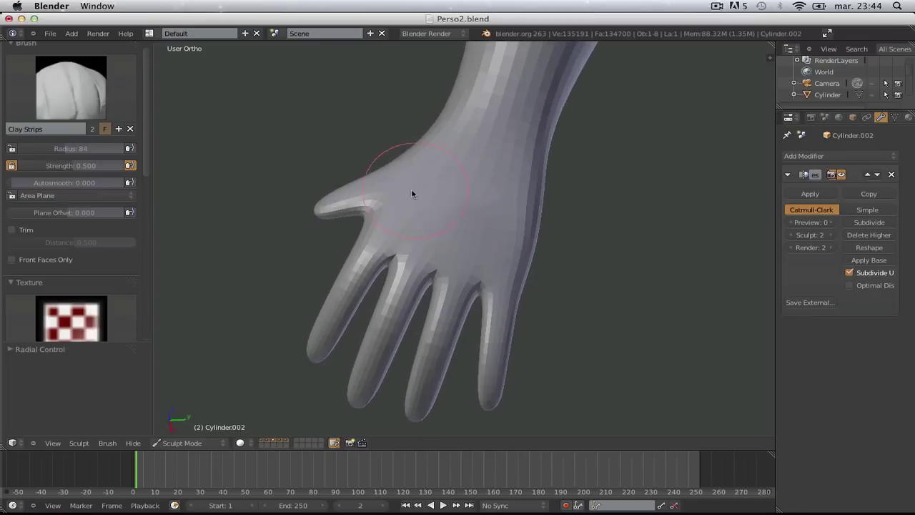
pyautogui.moveTo(460, 154); pyautogui.dragTo(505, 153)
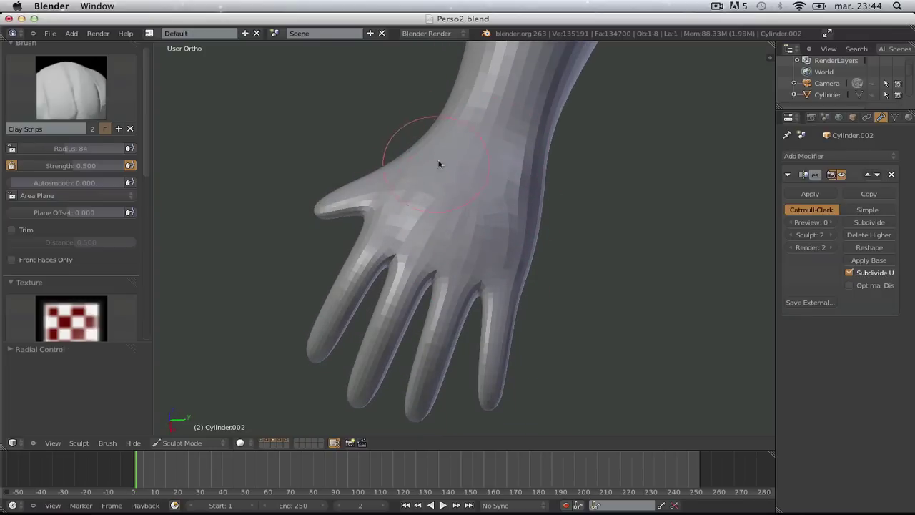
# Step: Build up the heel of the palm and the base of the thumb with Clay Strips strokes
pyautogui.moveTo(431, 252)
pyautogui.mouseDown(button='middle')
pyautogui.moveTo(515, 184)
pyautogui.moveTo(468, 208)
pyautogui.moveTo(368, 169)
pyautogui.moveTo(418, 78)
pyautogui.moveTo(561, 27)
pyautogui.moveTo(572, 44)
pyautogui.mouseUp(button='middle')
pyautogui.scroll(5, 491, 194)
pyautogui.moveTo(491, 195); pyautogui.dragTo(487, 153, button='middle')
pyautogui.scroll(-4, 448, 239)
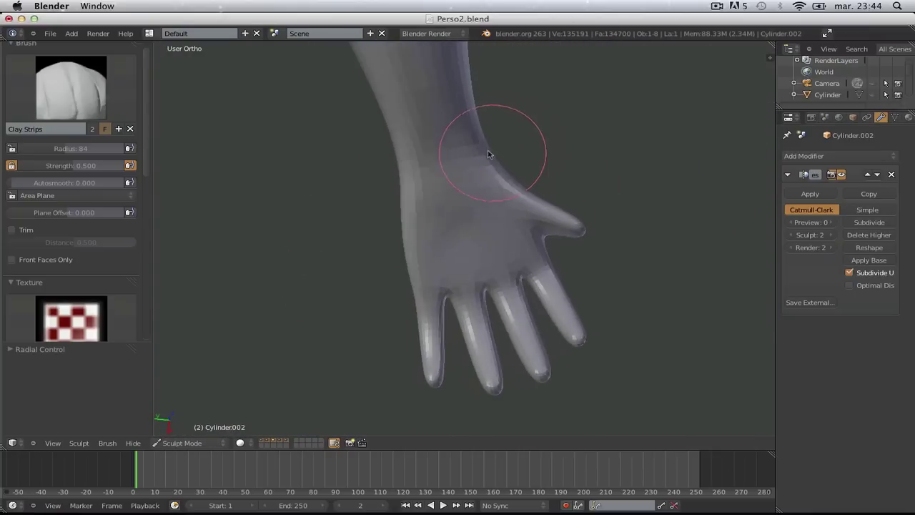
pyautogui.scroll(4, 444, 207)
pyautogui.moveTo(443, 208)
pyautogui.mouseDown(button='middle')
pyautogui.moveTo(513, 224)
pyautogui.moveTo(433, 188)
pyautogui.moveTo(452, 226)
pyautogui.moveTo(465, 167)
pyautogui.mouseUp(button='middle')
pyautogui.scroll(-4, 498, 226)
# Step: Sculpt the transition between palm and forearm around the wrist with the Clay Strips brush
pyautogui.moveTo(497, 226); pyautogui.dragTo(463, 224, button='middle')
pyautogui.scroll(3, 478, 208)
pyautogui.moveTo(464, 162); pyautogui.dragTo(463, 273, button='middle')
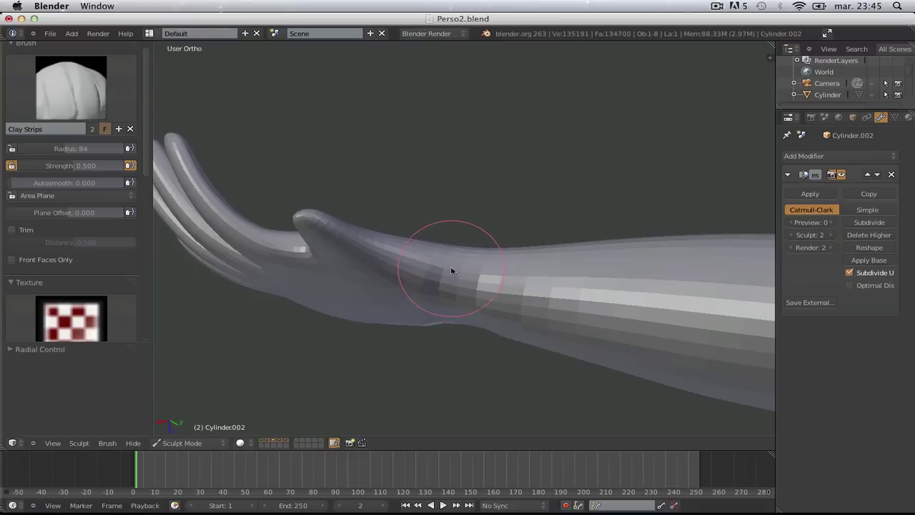
pyautogui.moveTo(464, 241)
pyautogui.mouseDown(button='middle')
pyautogui.moveTo(450, 267)
pyautogui.moveTo(461, 286)
pyautogui.moveTo(454, 321)
pyautogui.moveTo(429, 291)
pyautogui.moveTo(445, 289)
pyautogui.mouseUp(button='middle')
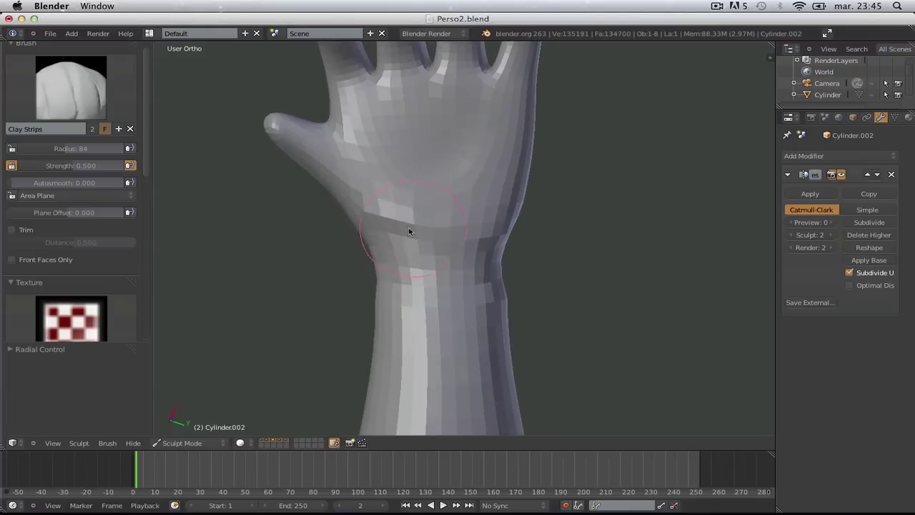
pyautogui.moveTo(474, 240)
pyautogui.mouseDown(button='middle')
pyautogui.moveTo(502, 214)
pyautogui.moveTo(511, 219)
pyautogui.moveTo(580, 74)
pyautogui.moveTo(543, 119)
pyautogui.moveTo(531, 176)
pyautogui.moveTo(466, 179)
pyautogui.moveTo(514, 179)
pyautogui.moveTo(457, 172)
pyautogui.moveTo(439, 195)
pyautogui.mouseUp(button='middle')
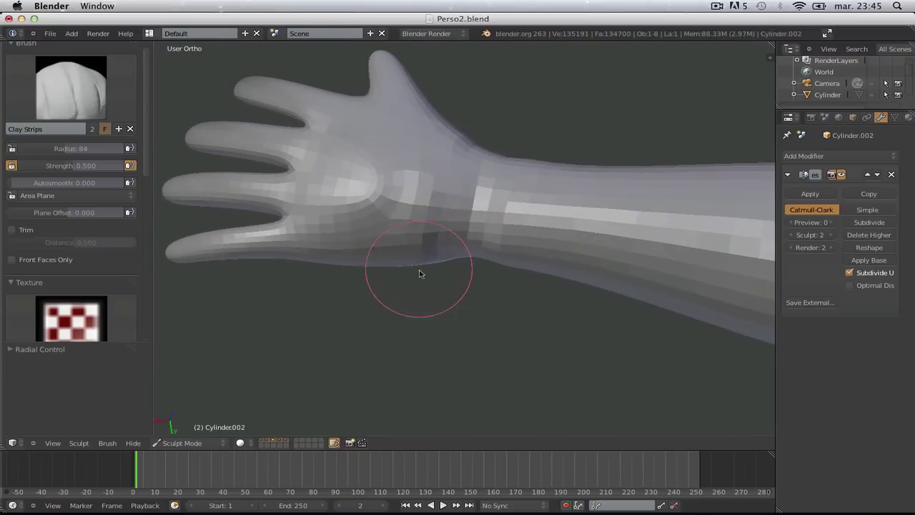
pyautogui.moveTo(420, 274); pyautogui.dragTo(456, 219, button='middle')
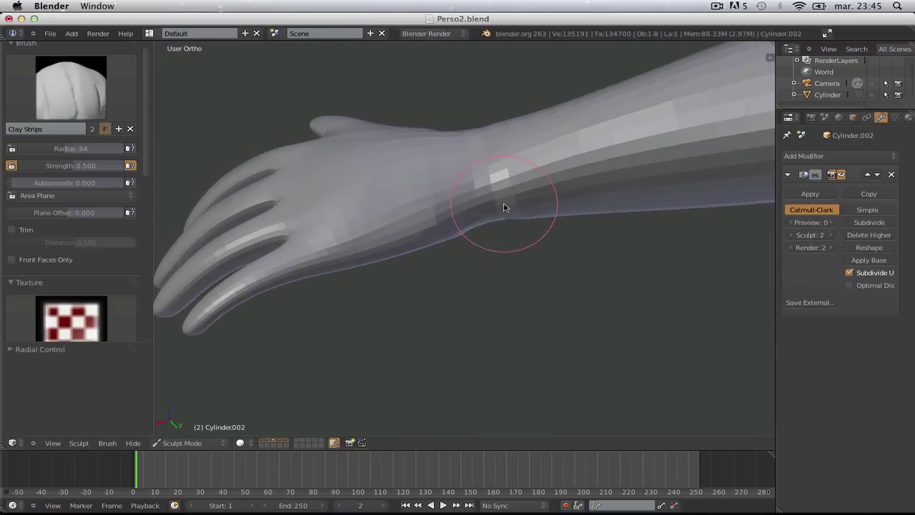
# Step: Set the Clay Strips radius to 62 and sculpt the bony bump on the little-finger side of the wrist
pyautogui.scroll(1, 506, 230)
pyautogui.moveTo(507, 231)
pyautogui.mouseDown(button='middle')
pyautogui.moveTo(525, 173)
pyautogui.moveTo(574, 267)
pyautogui.moveTo(609, 303)
pyautogui.moveTo(558, 231)
pyautogui.moveTo(489, 198)
pyautogui.mouseUp(button='middle')
pyautogui.press('f')
pyautogui.click(509, 173)
pyautogui.scroll(-3, 492, 183)
pyautogui.scroll(4, 491, 218)
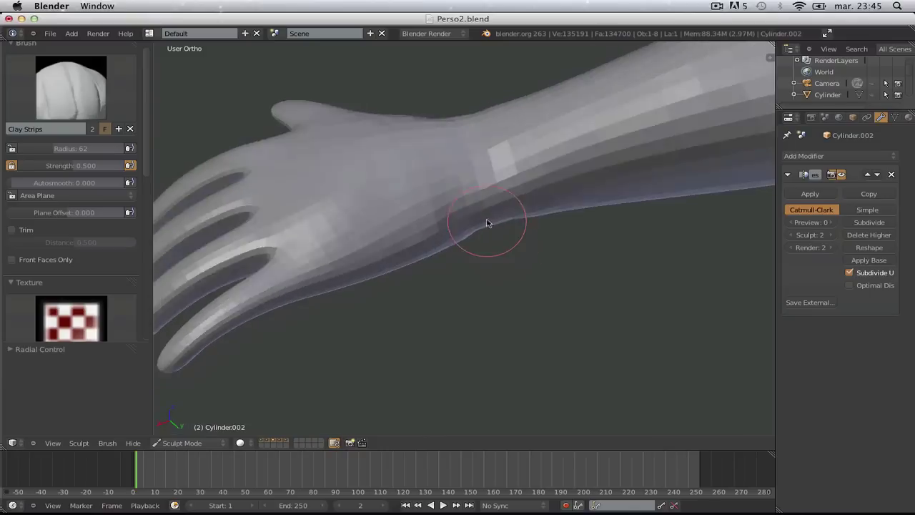
pyautogui.scroll(-2, 507, 210)
pyautogui.moveTo(505, 210)
pyautogui.mouseDown(button='middle')
pyautogui.moveTo(497, 302)
pyautogui.moveTo(538, 292)
pyautogui.mouseUp(button='middle')
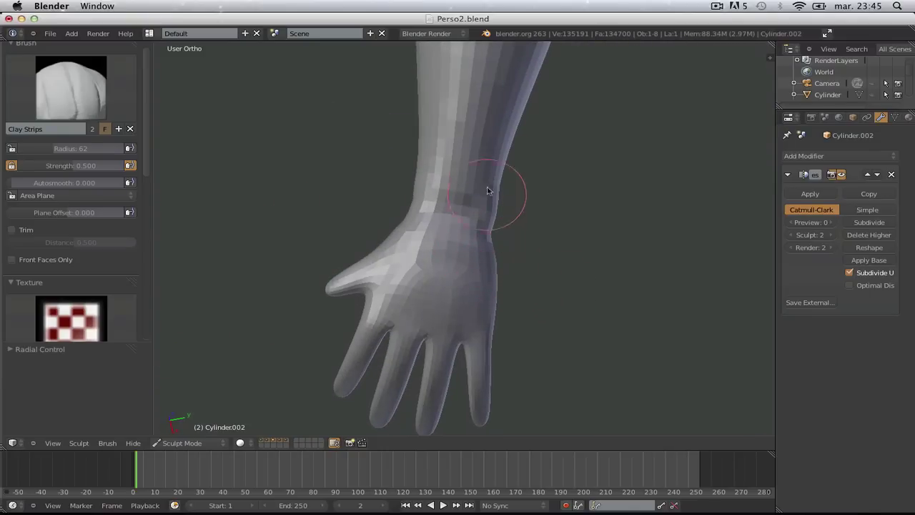
pyautogui.scroll(3, 491, 207)
pyautogui.moveTo(494, 221); pyautogui.dragTo(496, 194)
pyautogui.moveTo(497, 194)
pyautogui.mouseDown(button='middle')
pyautogui.moveTo(501, 221)
pyautogui.moveTo(504, 205)
pyautogui.mouseUp(button='middle')
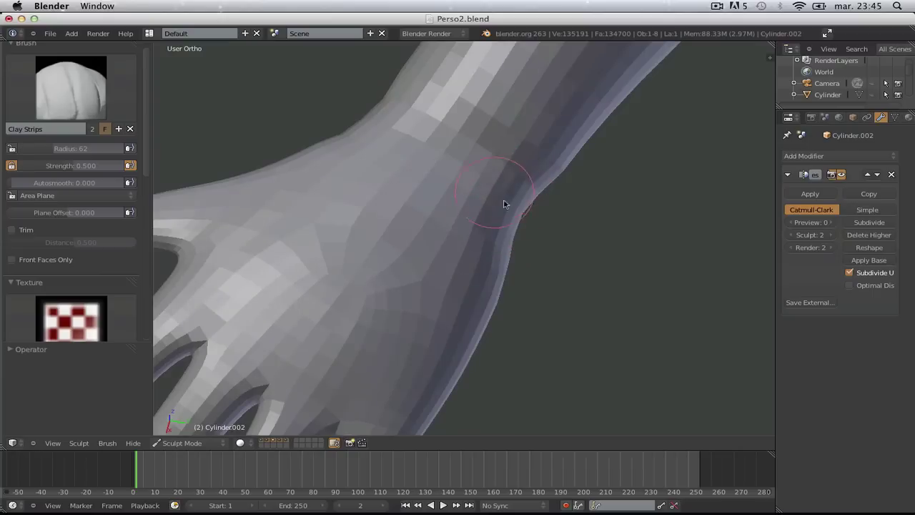
# Step: Switch to the Grab brush, lower the Multiresolution sculpt level to 1, and set the brush radius to 156
pyautogui.scroll(-3, 521, 216)
pyautogui.moveTo(498, 167)
pyautogui.mouseDown(button='middle')
pyautogui.moveTo(416, 326)
pyautogui.moveTo(450, 286)
pyautogui.mouseUp(button='middle')
pyautogui.scroll(2, 422, 307)
pyautogui.moveTo(398, 329); pyautogui.dragTo(470, 266, button='middle')
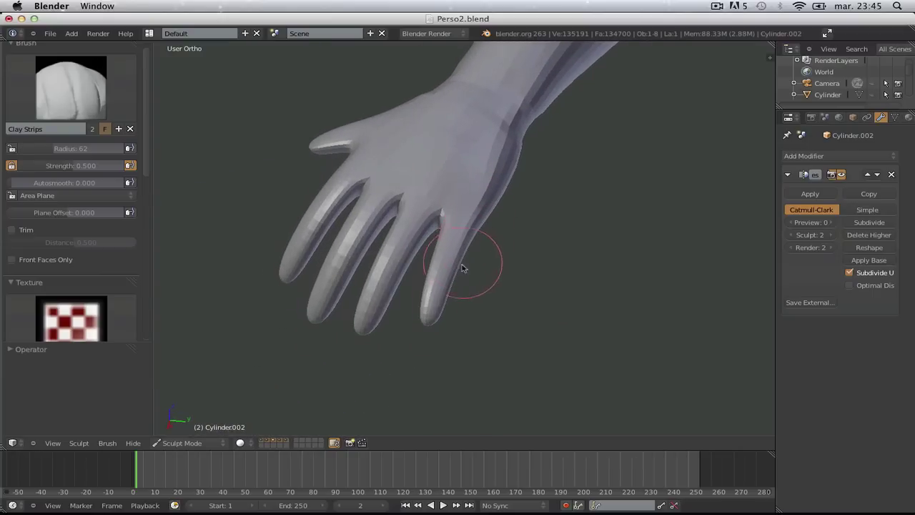
pyautogui.scroll(2, 452, 303)
pyautogui.press('g')
pyautogui.press('f')
pyautogui.click(484, 307)
pyautogui.moveTo(484, 306)
pyautogui.mouseDown(button='middle')
pyautogui.moveTo(496, 339)
pyautogui.moveTo(472, 350)
pyautogui.mouseUp(button='middle')
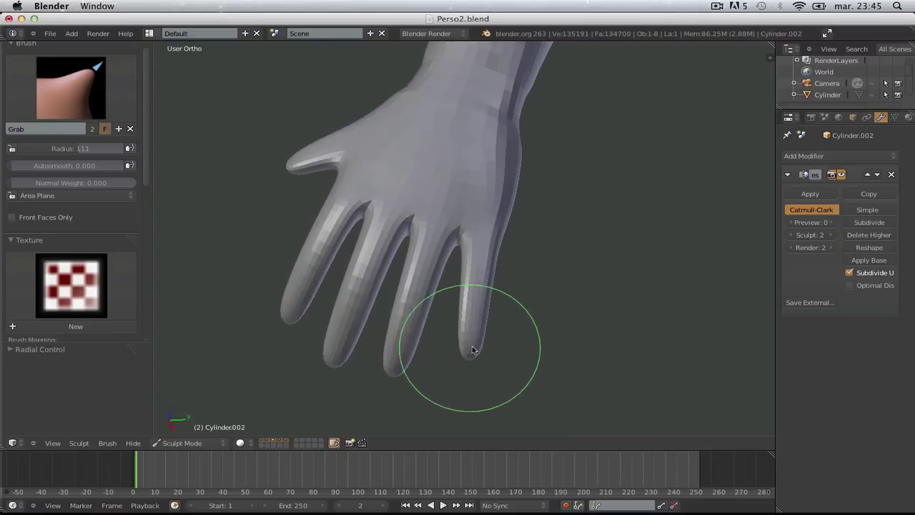
pyautogui.click(790, 235)
pyautogui.press('f')
pyautogui.click(493, 337)
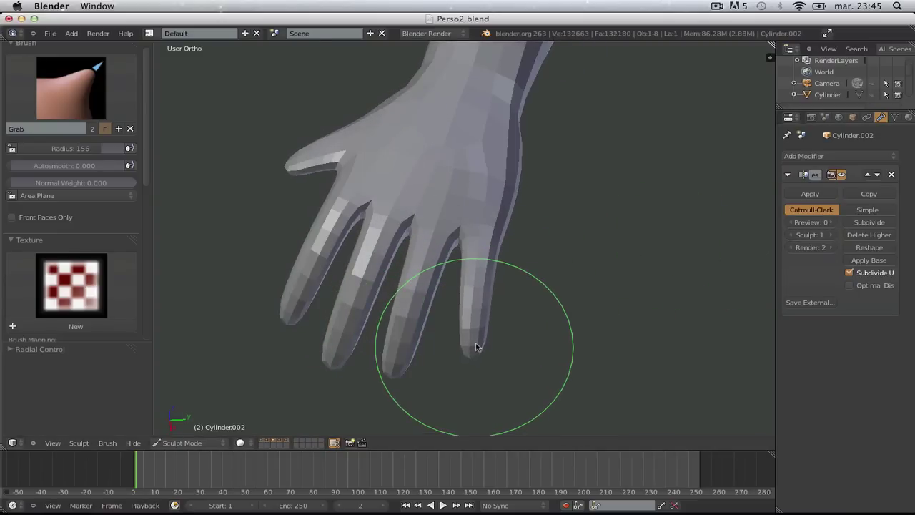
# Step: Reshape the curve of the fingers and knuckles from both sides of the hand with the Grab brush
pyautogui.moveTo(491, 339)
pyautogui.mouseDown(button='middle')
pyautogui.moveTo(386, 207)
pyautogui.moveTo(394, 243)
pyautogui.moveTo(511, 291)
pyautogui.moveTo(479, 298)
pyautogui.mouseUp(button='middle')
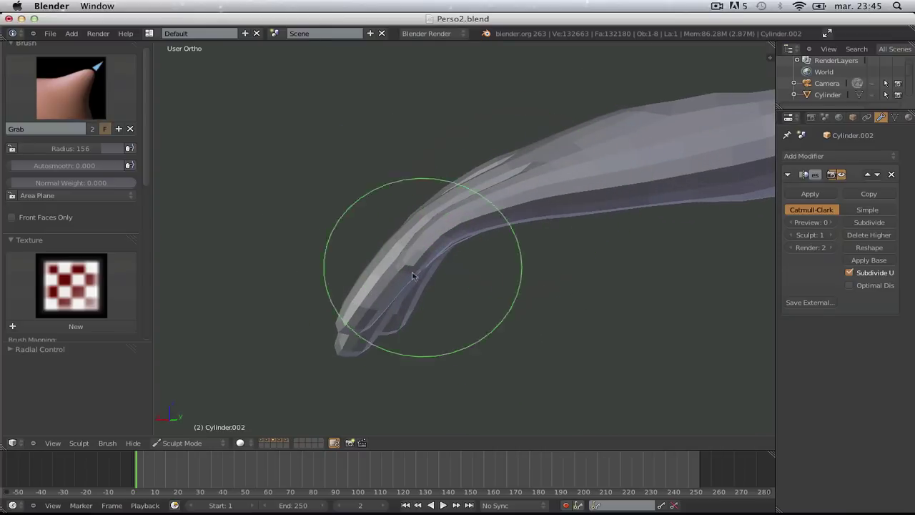
pyautogui.moveTo(412, 270)
pyautogui.mouseDown(button='middle')
pyautogui.moveTo(441, 229)
pyautogui.moveTo(497, 219)
pyautogui.moveTo(470, 201)
pyautogui.moveTo(552, 300)
pyautogui.moveTo(448, 321)
pyautogui.moveTo(482, 365)
pyautogui.moveTo(501, 316)
pyautogui.moveTo(568, 279)
pyautogui.moveTo(487, 225)
pyautogui.moveTo(584, 208)
pyautogui.moveTo(421, 188)
pyautogui.moveTo(291, 193)
pyautogui.moveTo(389, 182)
pyautogui.moveTo(452, 212)
pyautogui.moveTo(440, 225)
pyautogui.moveTo(457, 233)
pyautogui.mouseUp(button='middle')
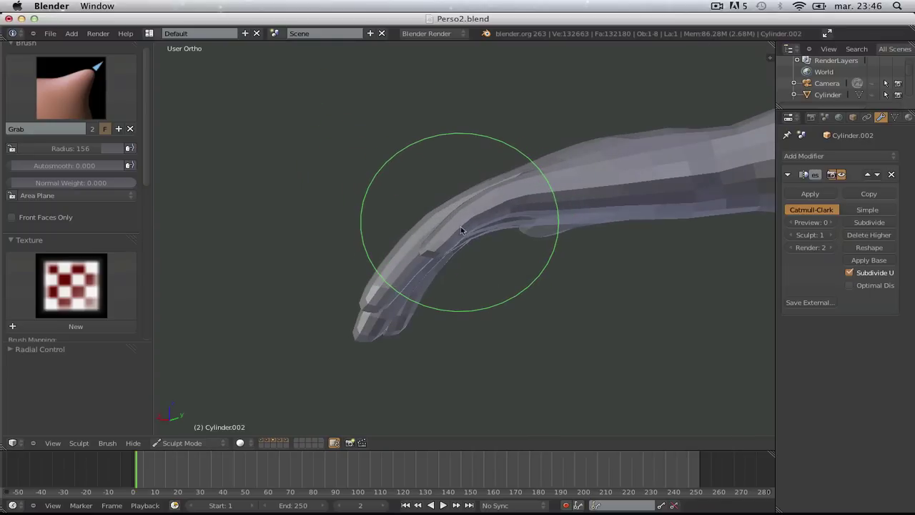
pyautogui.moveTo(461, 229); pyautogui.dragTo(442, 247)
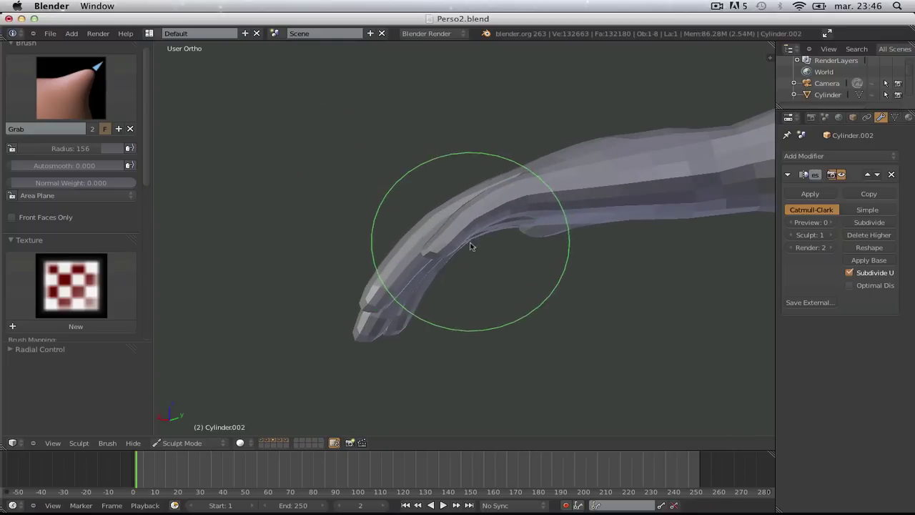
pyautogui.moveTo(471, 246)
pyautogui.mouseDown(button='middle')
pyautogui.moveTo(429, 241)
pyautogui.moveTo(505, 297)
pyautogui.moveTo(660, 317)
pyautogui.moveTo(579, 279)
pyautogui.mouseUp(button='middle')
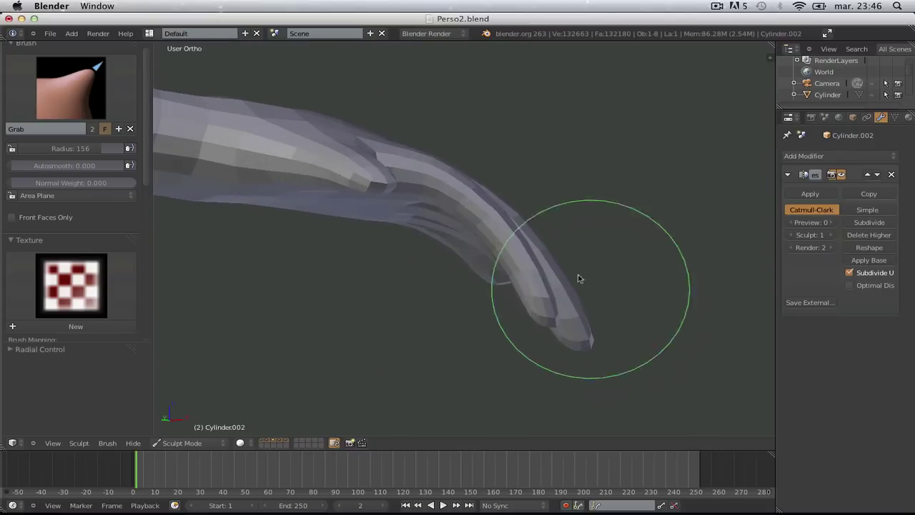
pyautogui.moveTo(449, 212)
pyautogui.mouseDown()
pyautogui.moveTo(457, 192)
pyautogui.moveTo(527, 257)
pyautogui.moveTo(520, 262)
pyautogui.mouseUp()
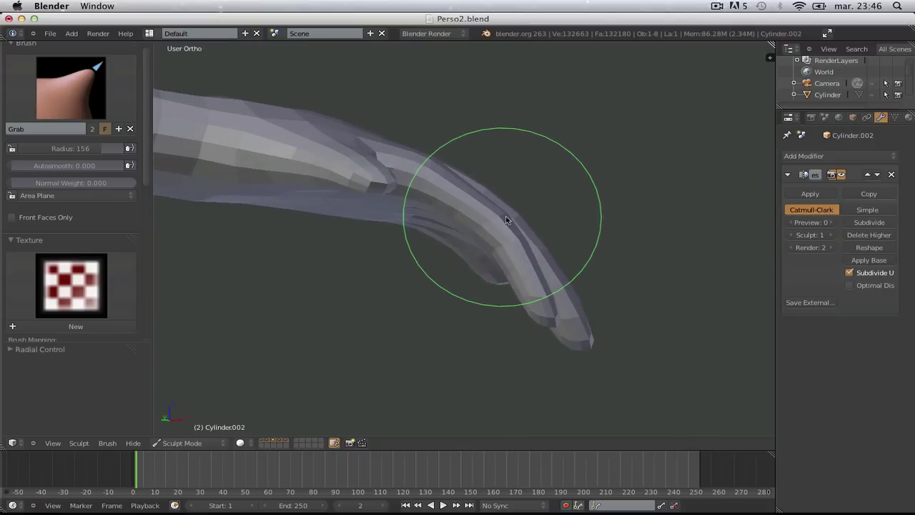
# Step: Set the Grab radius to 200 and adjust the shape of the palm and thumb base near the wrist
pyautogui.moveTo(506, 221)
pyautogui.mouseDown(button='middle')
pyautogui.moveTo(458, 222)
pyautogui.moveTo(481, 209)
pyautogui.moveTo(478, 165)
pyautogui.moveTo(384, 267)
pyautogui.moveTo(387, 296)
pyautogui.moveTo(437, 193)
pyautogui.moveTo(510, 303)
pyautogui.moveTo(508, 268)
pyautogui.moveTo(520, 268)
pyautogui.moveTo(542, 307)
pyautogui.moveTo(521, 212)
pyautogui.moveTo(542, 204)
pyautogui.moveTo(551, 231)
pyautogui.moveTo(427, 139)
pyautogui.mouseUp(button='middle')
pyautogui.press('f')
pyautogui.click(541, 219)
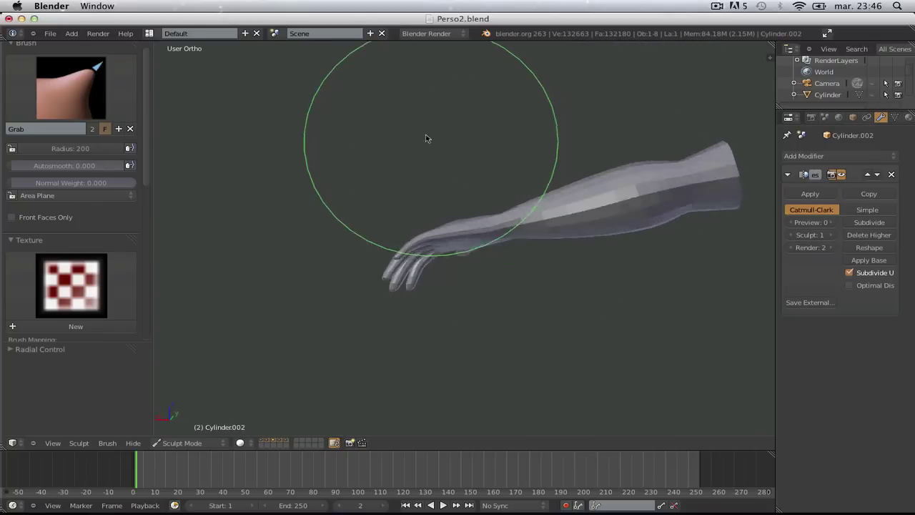
pyautogui.scroll(8, 474, 164)
pyautogui.scroll(-8, 450, 158)
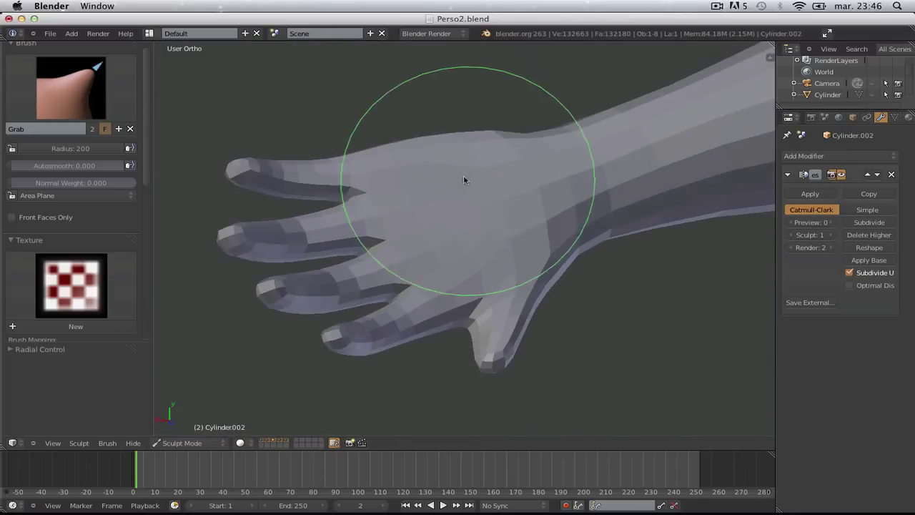
pyautogui.moveTo(465, 179); pyautogui.dragTo(536, 207, button='middle')
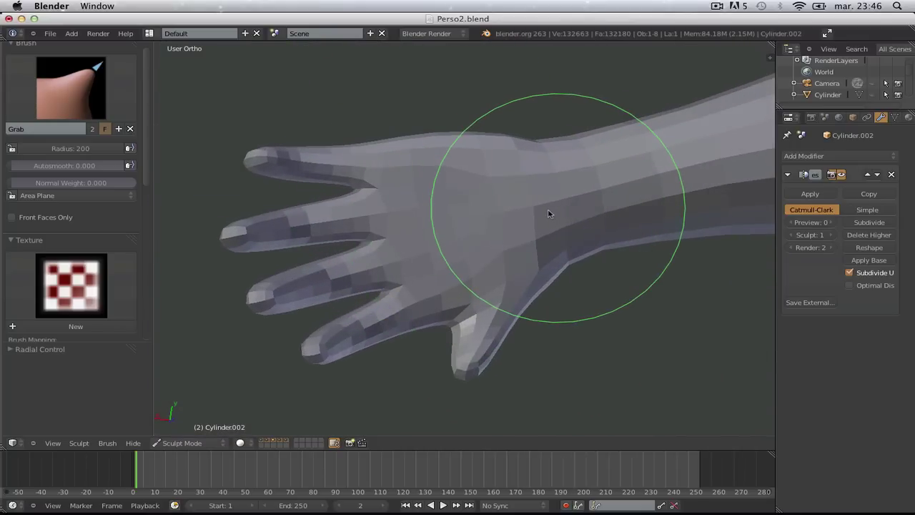
pyautogui.scroll(3, 566, 239)
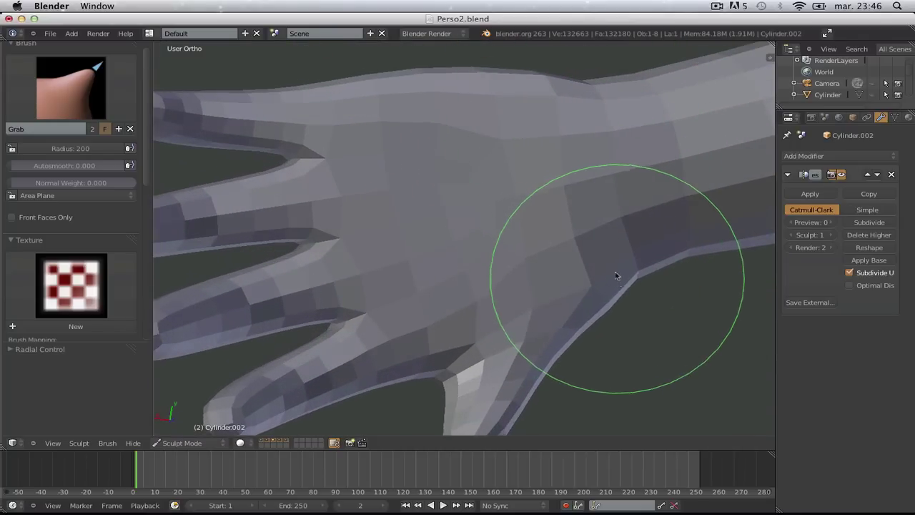
# Step: Refine the wrist's outline with the Grab brush from the palm side, checking the proportions of the whole forearm
pyautogui.scroll(-5, 579, 247)
pyautogui.moveTo(545, 219); pyautogui.dragTo(400, 204, button='middle')
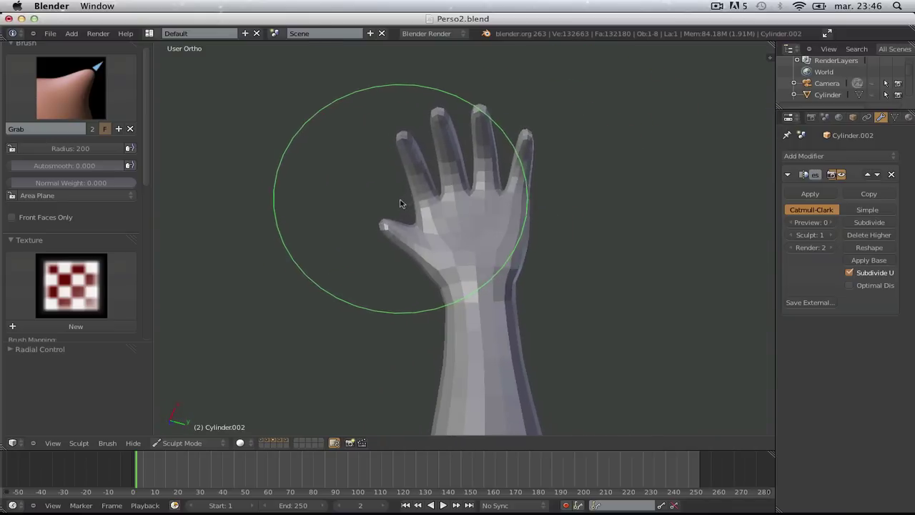
pyautogui.scroll(2, 401, 204)
pyautogui.keyDown('shift'); pyautogui.moveTo(425, 241); pyautogui.dragTo(462, 179, button='middle'); pyautogui.keyUp('shift')
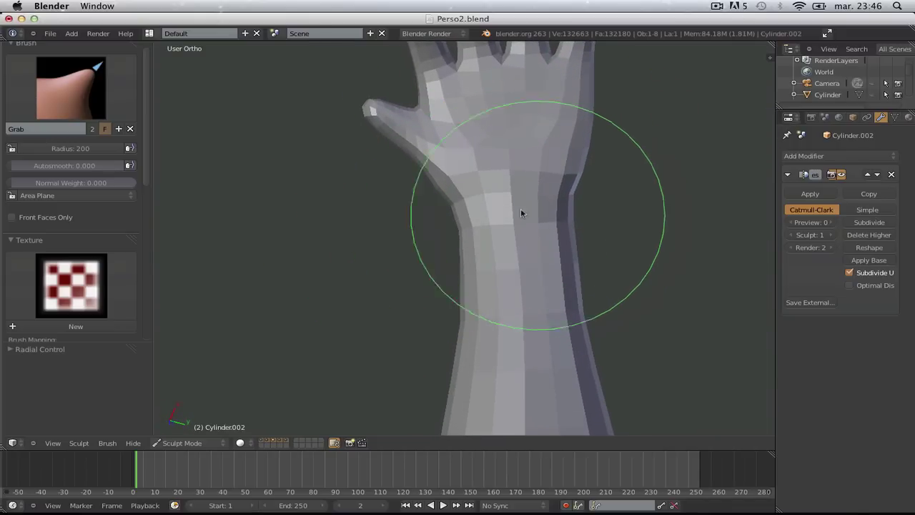
pyautogui.scroll(-4, 520, 212)
pyautogui.moveTo(543, 210); pyautogui.dragTo(469, 251, button='middle')
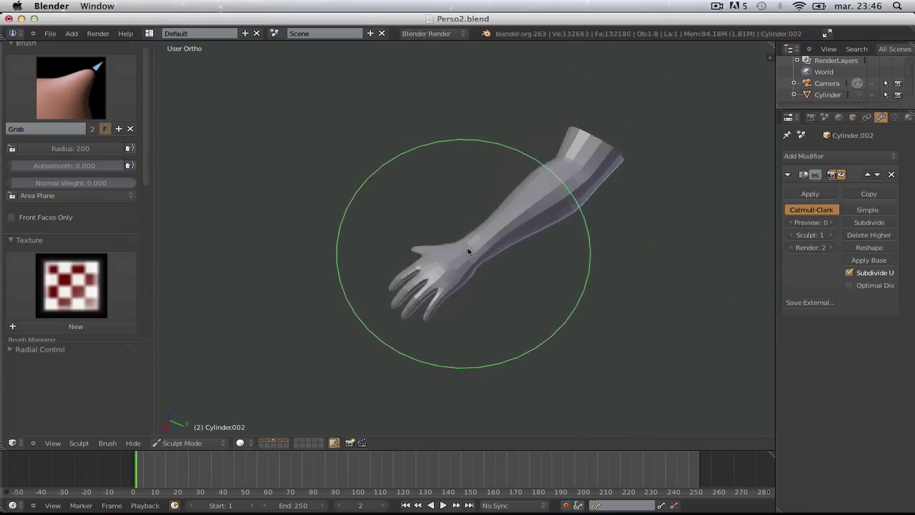
# Step: Return the Multiresolution sculpt level to 2 and switch to the Crease brush
pyautogui.scroll(2, 468, 251)
pyautogui.click(830, 234)
pyautogui.moveTo(474, 312)
pyautogui.mouseDown(button='middle')
pyautogui.moveTo(527, 321)
pyautogui.moveTo(564, 307)
pyautogui.moveTo(530, 341)
pyautogui.moveTo(519, 317)
pyautogui.moveTo(558, 259)
pyautogui.moveTo(515, 276)
pyautogui.moveTo(564, 225)
pyautogui.mouseUp(button='middle')
pyautogui.click(71, 88)
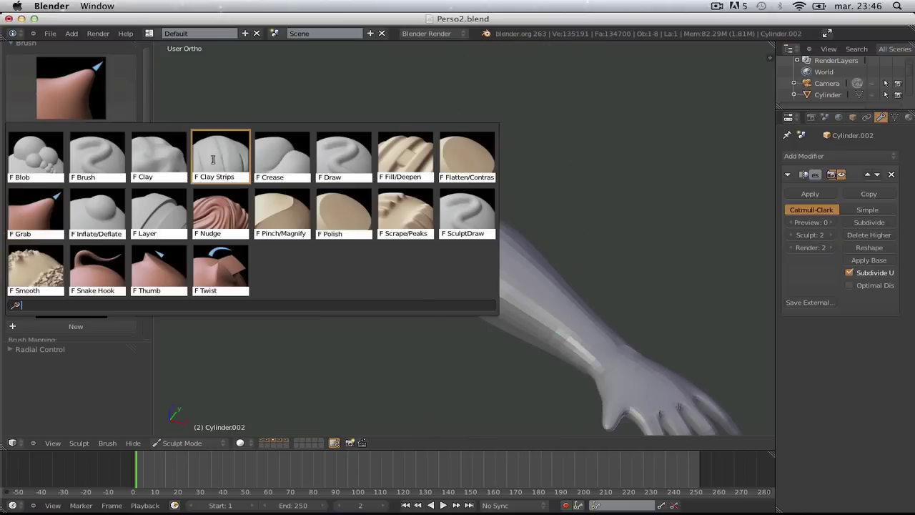
pyautogui.click(284, 161)
pyautogui.click(322, 216)
# Step: Carve the fold of the elbow between forearm and upper arm with Crease strokes in Subtract mode
pyautogui.scroll(5, 351, 225)
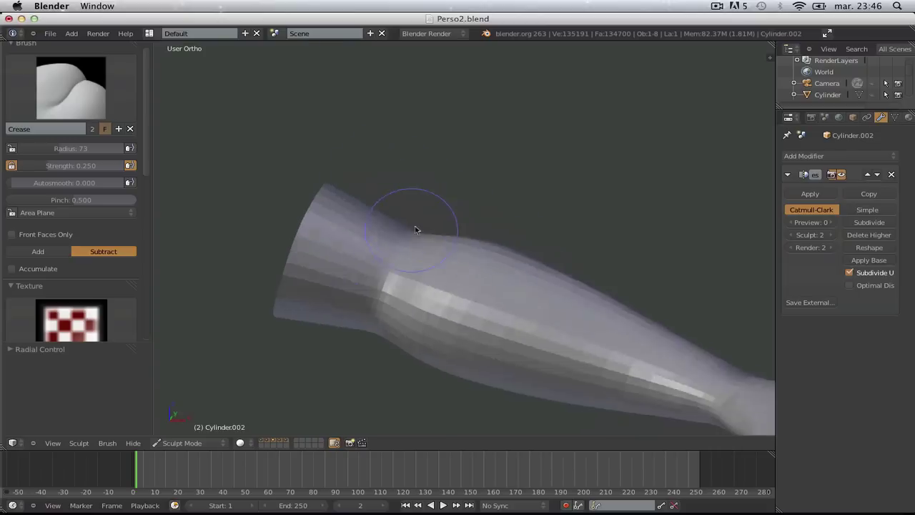
pyautogui.moveTo(419, 228)
pyautogui.mouseDown(button='middle')
pyautogui.moveTo(401, 279)
pyautogui.moveTo(395, 261)
pyautogui.moveTo(473, 264)
pyautogui.mouseUp(button='middle')
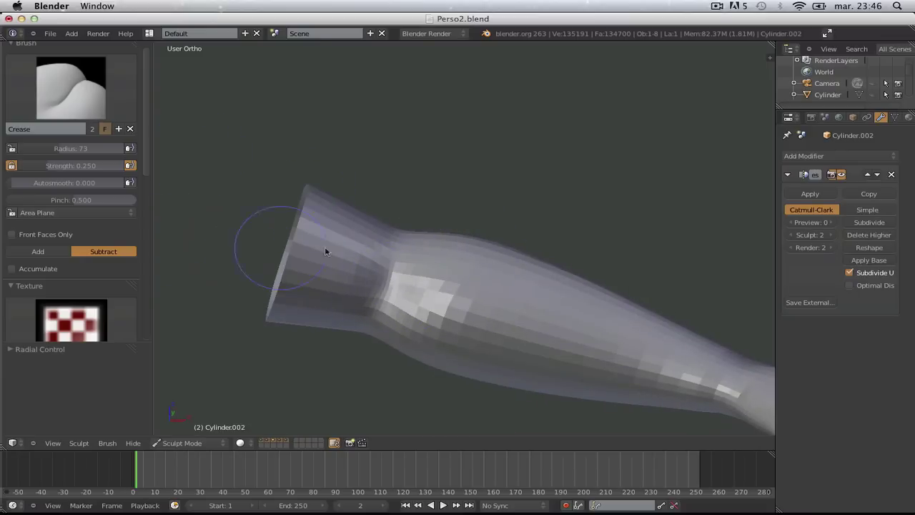
pyautogui.moveTo(327, 255)
pyautogui.mouseDown(button='middle')
pyautogui.moveTo(423, 266)
pyautogui.moveTo(490, 309)
pyautogui.moveTo(430, 293)
pyautogui.mouseUp(button='middle')
pyautogui.scroll(3, 423, 266)
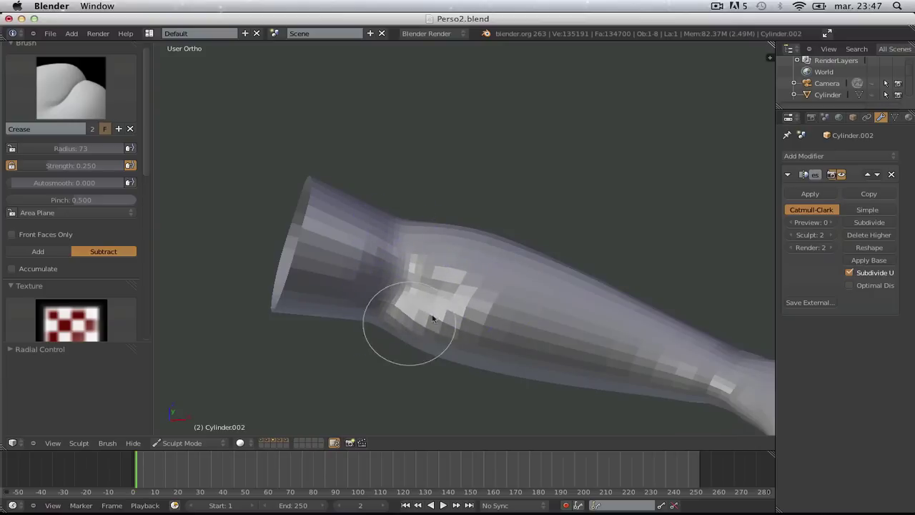
pyautogui.scroll(-3, 449, 299)
pyautogui.moveTo(515, 250); pyautogui.dragTo(424, 309, button='middle')
pyautogui.scroll(3, 505, 293)
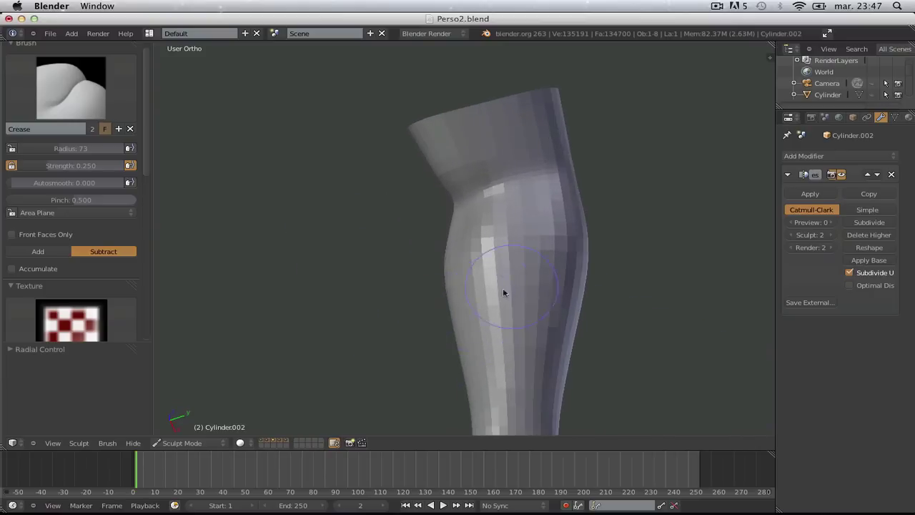
# Step: Switch back to Clay Strips and build up the outer side of the elbow with strokes at radius 73
pyautogui.moveTo(505, 293); pyautogui.dragTo(472, 272, button='middle')
pyautogui.click(71, 87)
pyautogui.click(229, 154)
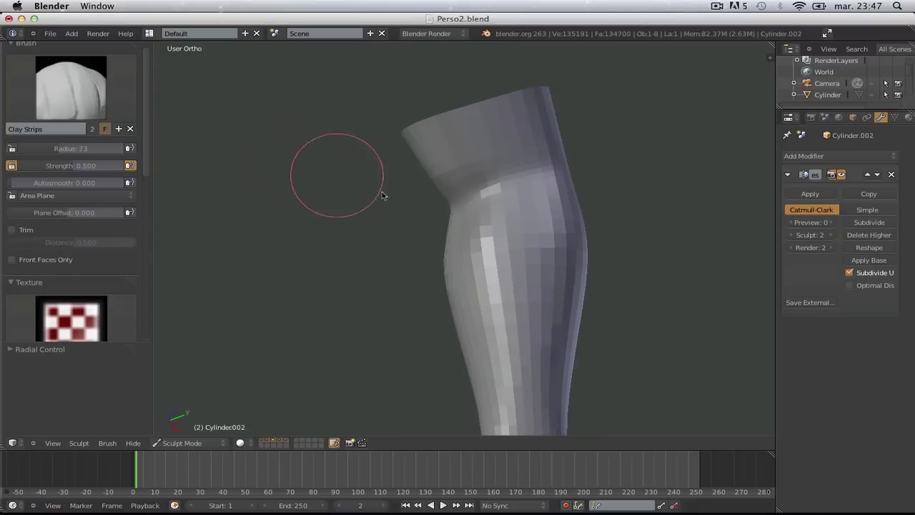
pyautogui.moveTo(480, 237)
pyautogui.mouseDown(button='middle')
pyautogui.moveTo(486, 253)
pyautogui.moveTo(523, 260)
pyautogui.moveTo(566, 186)
pyautogui.moveTo(494, 112)
pyautogui.moveTo(493, 217)
pyautogui.moveTo(511, 310)
pyautogui.moveTo(593, 314)
pyautogui.moveTo(597, 270)
pyautogui.moveTo(634, 256)
pyautogui.mouseUp(button='middle')
pyautogui.moveTo(634, 256); pyautogui.dragTo(595, 261)
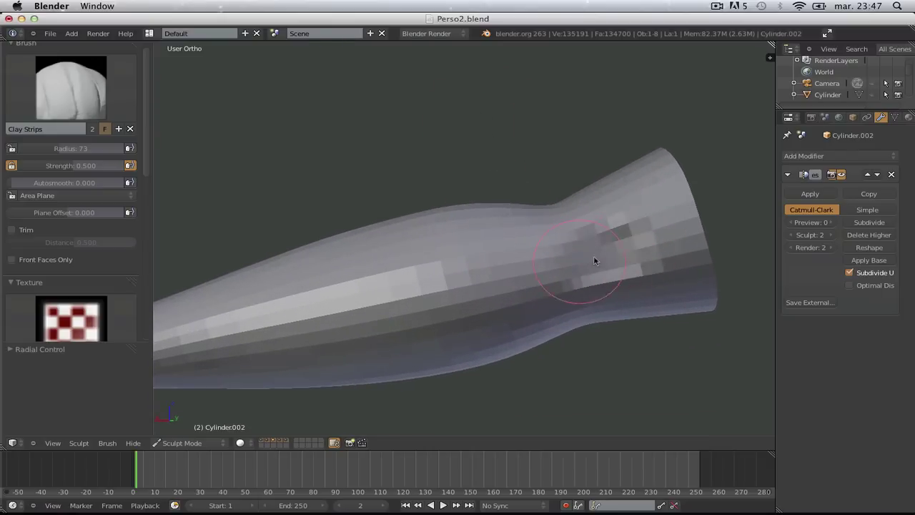
pyautogui.moveTo(615, 257)
pyautogui.mouseDown(button='middle')
pyautogui.moveTo(536, 321)
pyautogui.moveTo(579, 300)
pyautogui.moveTo(590, 258)
pyautogui.moveTo(541, 292)
pyautogui.moveTo(577, 293)
pyautogui.moveTo(536, 254)
pyautogui.moveTo(561, 189)
pyautogui.mouseUp(button='middle')
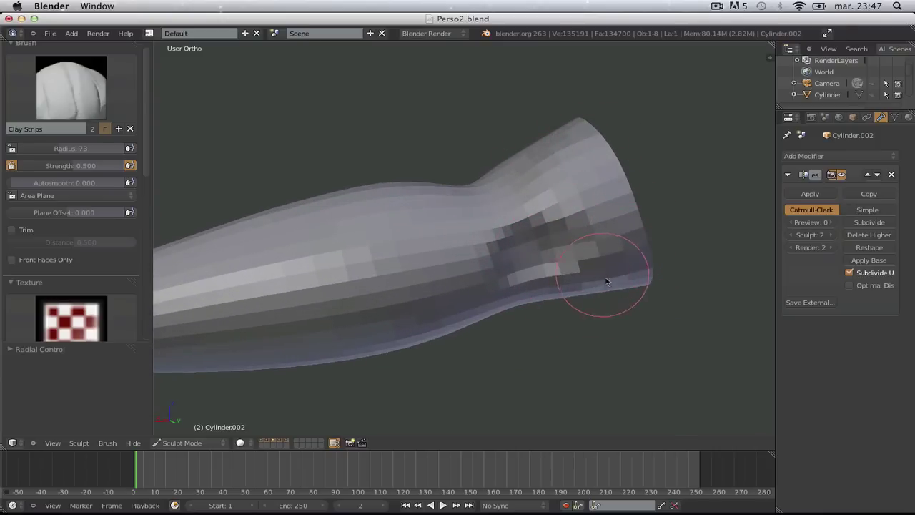
# Step: Set the Clay Strips radius to 91 and build up the upper-arm side of the elbow
pyautogui.moveTo(606, 282); pyautogui.dragTo(610, 182, button='middle')
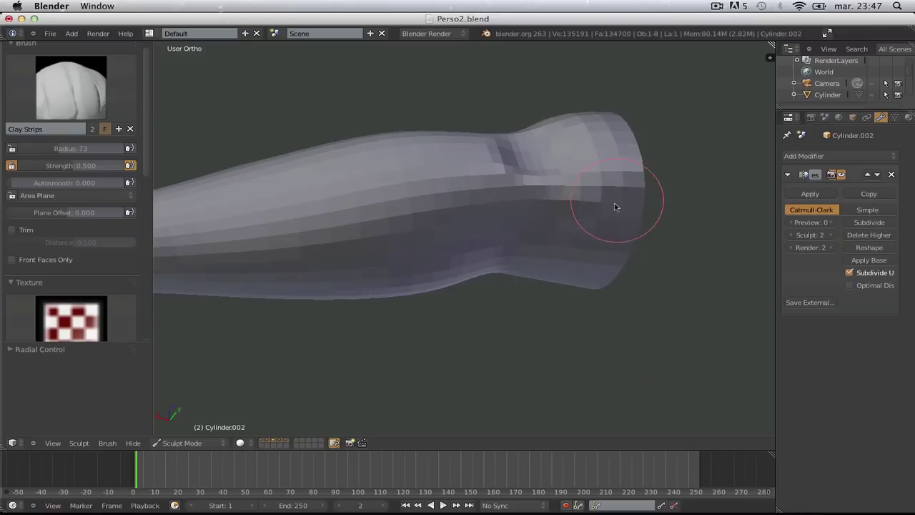
pyautogui.moveTo(599, 229)
pyautogui.mouseDown(button='middle')
pyautogui.moveTo(613, 200)
pyautogui.moveTo(629, 225)
pyautogui.moveTo(605, 167)
pyautogui.moveTo(547, 192)
pyautogui.mouseUp(button='middle')
pyautogui.press('f')
pyautogui.click(559, 184)
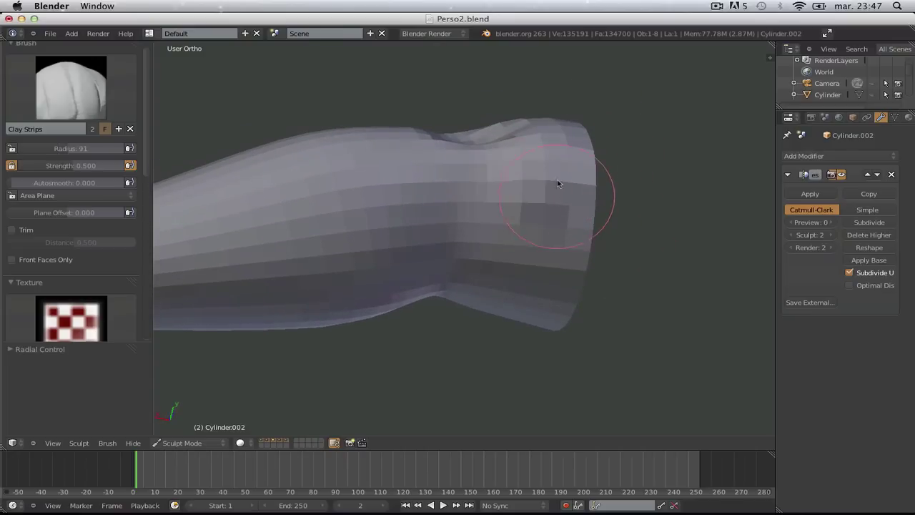
pyautogui.moveTo(533, 177)
pyautogui.mouseDown()
pyautogui.moveTo(565, 195)
pyautogui.moveTo(551, 219)
pyautogui.moveTo(550, 148)
pyautogui.moveTo(572, 235)
pyautogui.mouseUp()
pyautogui.scroll(-3, 572, 235)
pyautogui.moveTo(572, 235); pyautogui.dragTo(660, 248, button='middle')
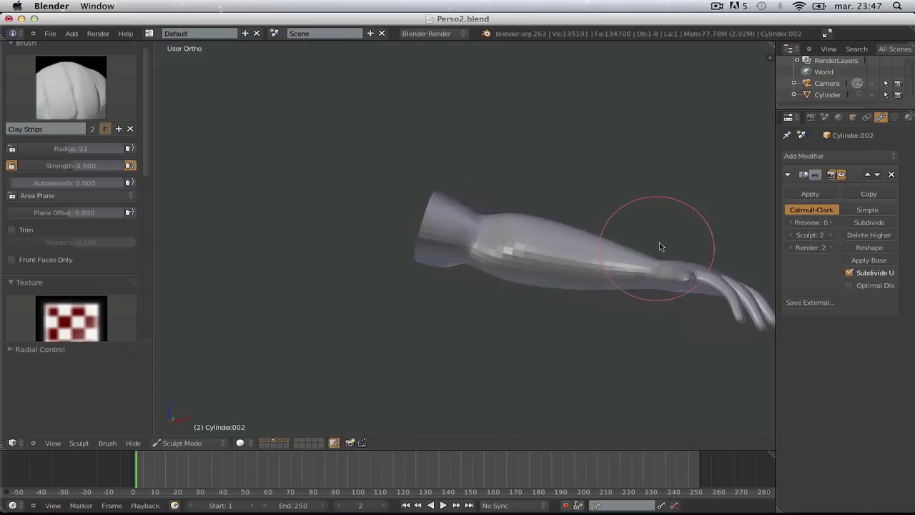
# Step: Reduce the Clay Strips radius to 61 and shape the elbow joint where the forearm meets the upper arm
pyautogui.press('KP_1')
pyautogui.scroll(3, 456, 271)
pyautogui.moveTo(496, 317)
pyautogui.mouseDown(button='middle')
pyautogui.moveTo(582, 116)
pyautogui.moveTo(550, 198)
pyautogui.moveTo(505, 228)
pyautogui.moveTo(574, 259)
pyautogui.moveTo(642, 243)
pyautogui.moveTo(564, 214)
pyautogui.moveTo(559, 287)
pyautogui.moveTo(499, 209)
pyautogui.moveTo(527, 309)
pyautogui.moveTo(477, 272)
pyautogui.mouseUp(button='middle')
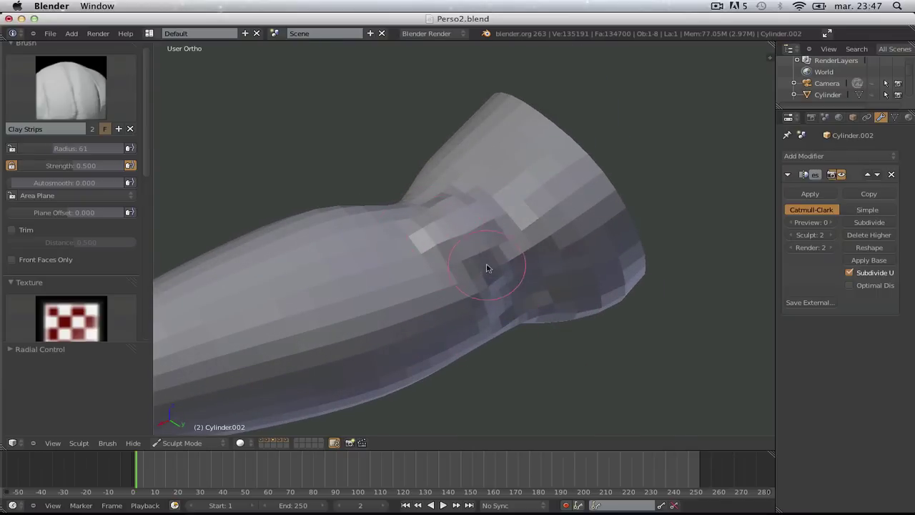
pyautogui.moveTo(486, 268)
pyautogui.mouseDown(button='middle')
pyautogui.moveTo(404, 214)
pyautogui.moveTo(415, 237)
pyautogui.moveTo(442, 184)
pyautogui.moveTo(450, 214)
pyautogui.moveTo(500, 241)
pyautogui.moveTo(484, 184)
pyautogui.moveTo(362, 210)
pyautogui.moveTo(418, 178)
pyautogui.mouseUp(button='middle')
pyautogui.moveTo(394, 173); pyautogui.dragTo(434, 205)
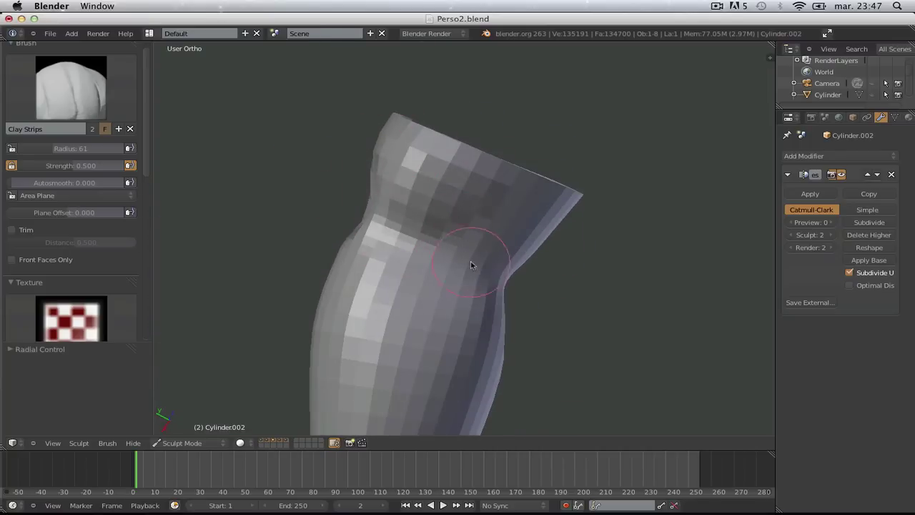
pyautogui.moveTo(471, 266)
pyautogui.mouseDown(button='middle')
pyautogui.moveTo(470, 190)
pyautogui.moveTo(458, 197)
pyautogui.mouseUp(button='middle')
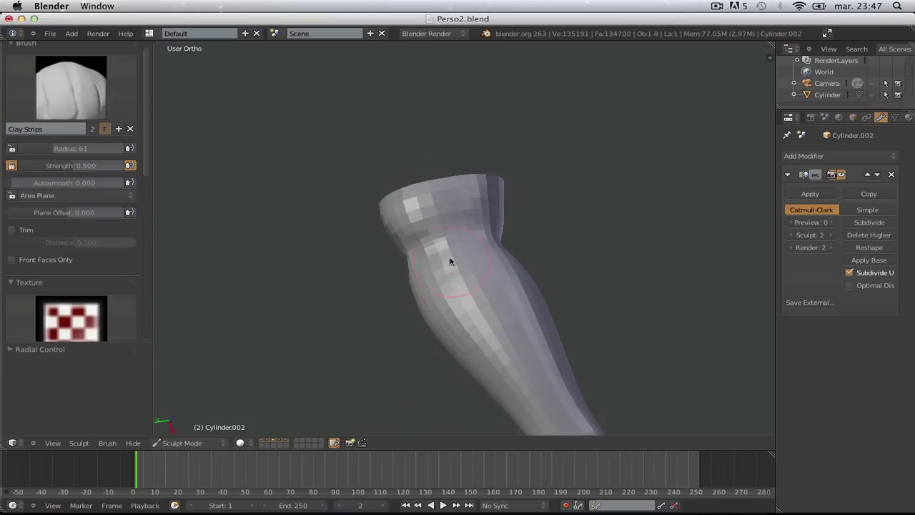
pyautogui.moveTo(510, 365)
pyautogui.mouseDown(button='middle')
pyautogui.moveTo(468, 302)
pyautogui.moveTo(333, 307)
pyautogui.moveTo(376, 294)
pyautogui.moveTo(485, 366)
pyautogui.moveTo(502, 258)
pyautogui.moveTo(491, 221)
pyautogui.moveTo(470, 219)
pyautogui.moveTo(458, 263)
pyautogui.moveTo(429, 237)
pyautogui.moveTo(437, 307)
pyautogui.moveTo(421, 252)
pyautogui.moveTo(460, 248)
pyautogui.mouseUp(button='middle')
# Step: Build up the smaller bony forms around the elbow with Clay Strips at radius 40
pyautogui.scroll(4, 508, 353)
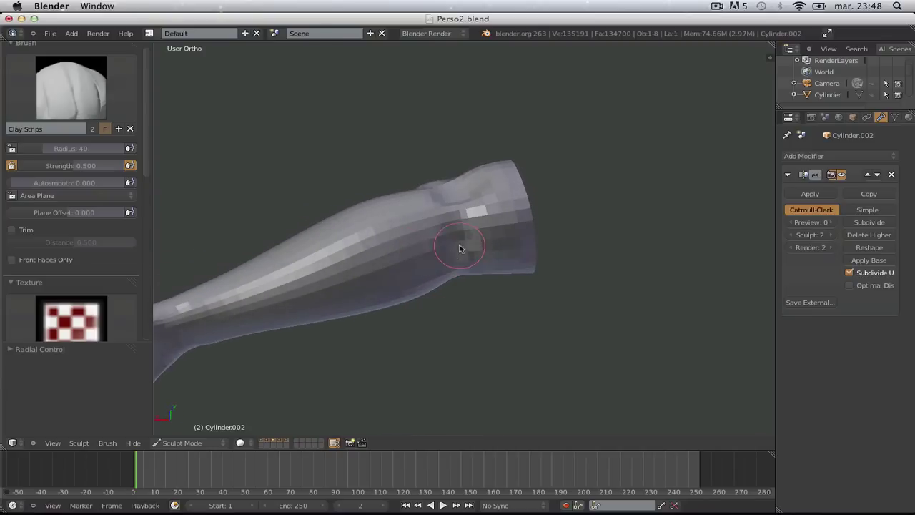
pyautogui.moveTo(421, 207)
pyautogui.mouseDown(button='middle')
pyautogui.moveTo(445, 262)
pyautogui.moveTo(457, 228)
pyautogui.mouseUp(button='middle')
pyautogui.scroll(2, 458, 228)
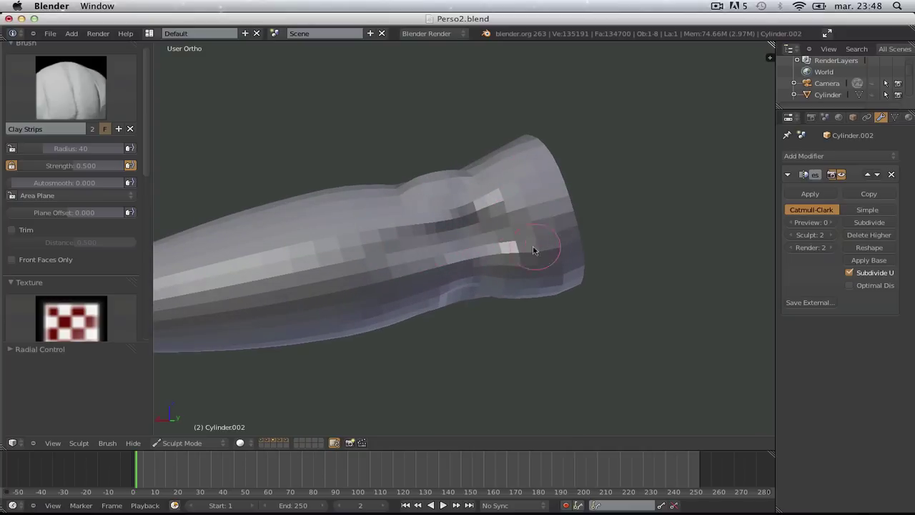
pyautogui.scroll(-5, 565, 286)
pyautogui.moveTo(439, 281)
pyautogui.mouseDown(button='middle')
pyautogui.moveTo(596, 333)
pyautogui.moveTo(536, 213)
pyautogui.moveTo(469, 234)
pyautogui.mouseUp(button='middle')
pyautogui.scroll(4, 537, 286)
pyautogui.moveTo(537, 286)
pyautogui.mouseDown(button='middle')
pyautogui.moveTo(485, 198)
pyautogui.moveTo(453, 201)
pyautogui.moveTo(503, 259)
pyautogui.moveTo(542, 229)
pyautogui.mouseUp(button='middle')
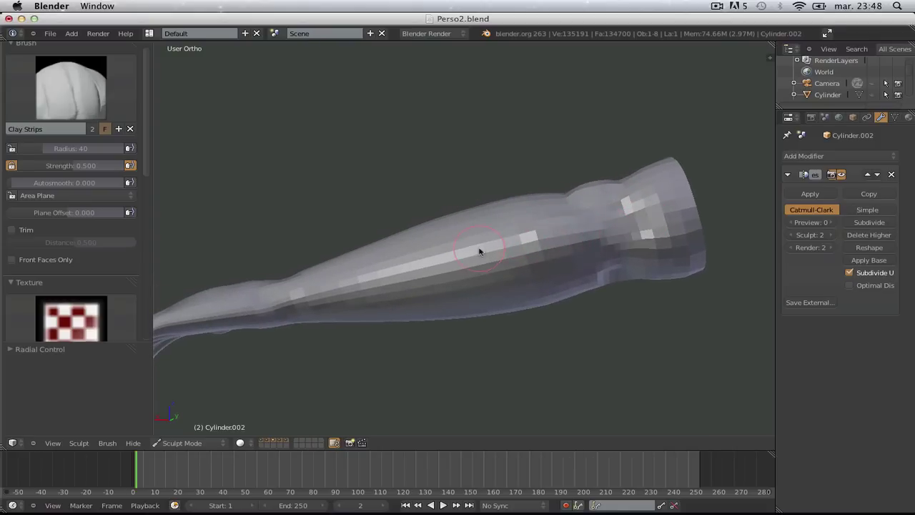
# Step: Switch to the Crease brush in Subtract mode and carve a long groove along the side of the forearm at radius 40
pyautogui.moveTo(480, 252)
pyautogui.mouseDown(button='middle')
pyautogui.moveTo(493, 293)
pyautogui.moveTo(571, 268)
pyautogui.mouseUp(button='middle')
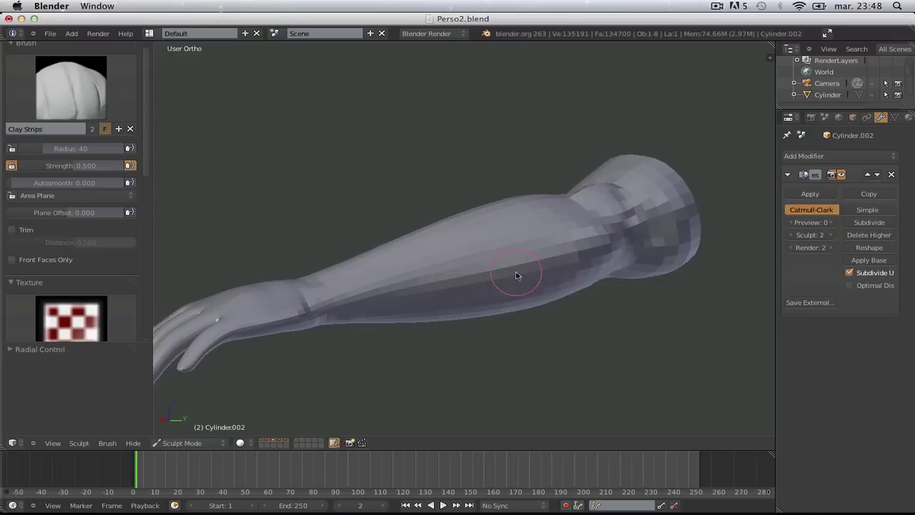
pyautogui.moveTo(441, 292)
pyautogui.mouseDown(button='middle')
pyautogui.moveTo(453, 251)
pyautogui.moveTo(490, 378)
pyautogui.moveTo(527, 333)
pyautogui.moveTo(515, 233)
pyautogui.moveTo(419, 322)
pyautogui.moveTo(560, 265)
pyautogui.moveTo(552, 212)
pyautogui.moveTo(588, 226)
pyautogui.mouseUp(button='middle')
pyautogui.scroll(1, 572, 226)
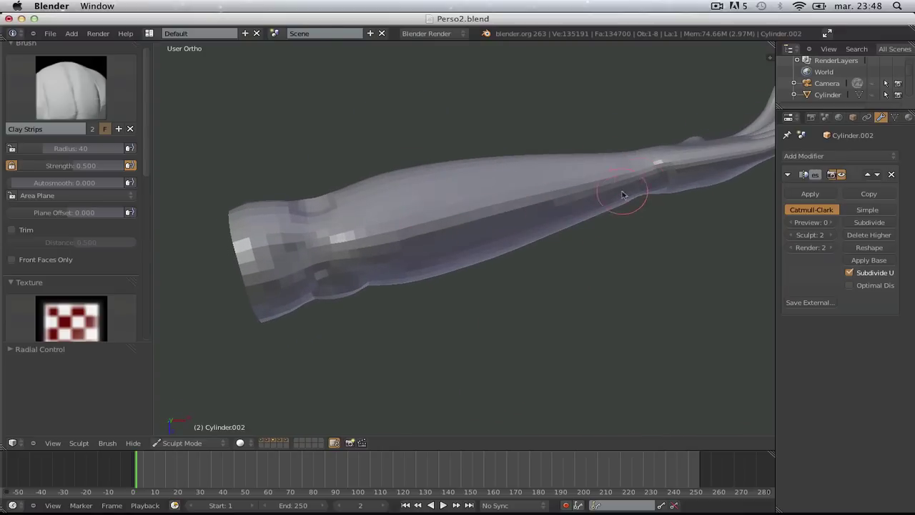
pyautogui.moveTo(623, 194)
pyautogui.mouseDown(button='middle')
pyautogui.moveTo(577, 174)
pyautogui.moveTo(395, 222)
pyautogui.mouseUp(button='middle')
pyautogui.click(107, 91)
pyautogui.click(282, 158)
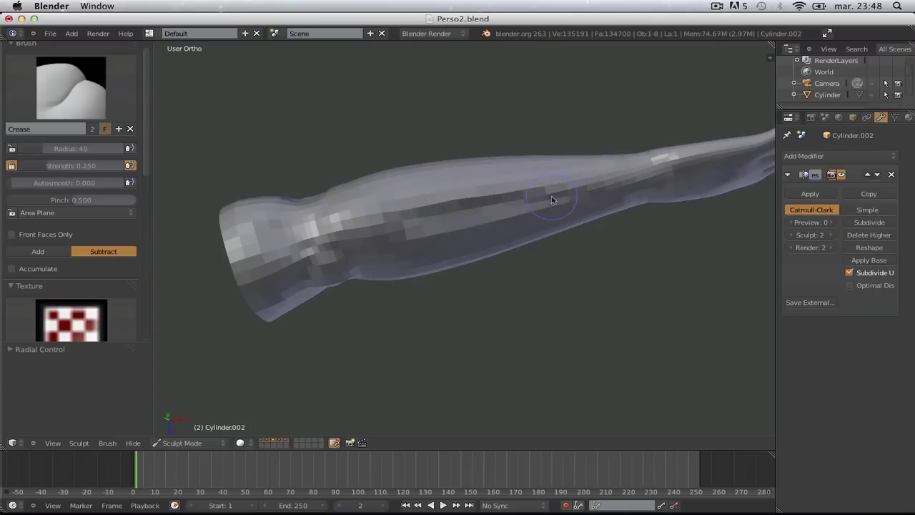
pyautogui.scroll(-3, 608, 207)
pyautogui.moveTo(609, 207)
pyautogui.mouseDown(button='middle')
pyautogui.moveTo(505, 280)
pyautogui.moveTo(537, 280)
pyautogui.moveTo(632, 316)
pyautogui.mouseUp(button='middle')
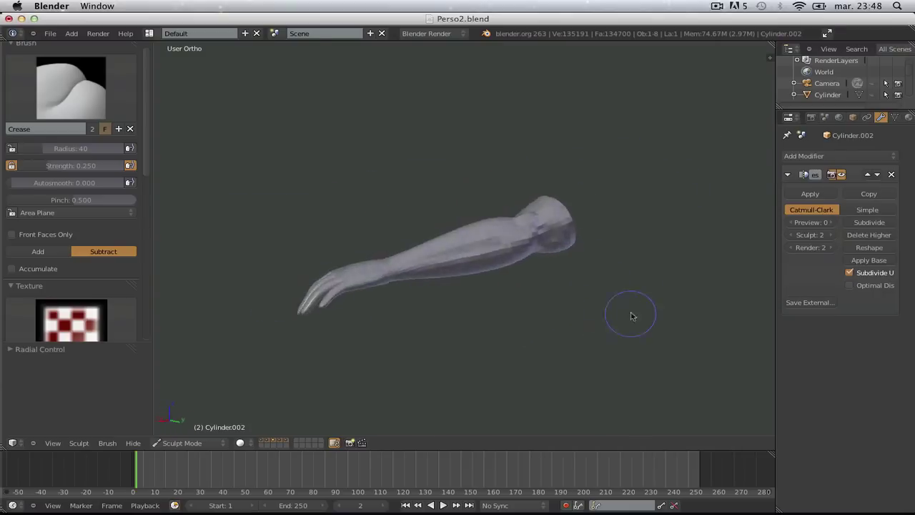
pyautogui.scroll(6, 548, 237)
pyautogui.moveTo(548, 262)
pyautogui.mouseDown(button='middle')
pyautogui.moveTo(343, 282)
pyautogui.moveTo(504, 366)
pyautogui.moveTo(550, 289)
pyautogui.moveTo(462, 198)
pyautogui.moveTo(539, 253)
pyautogui.moveTo(466, 371)
pyautogui.moveTo(497, 353)
pyautogui.moveTo(548, 281)
pyautogui.moveTo(431, 267)
pyautogui.mouseUp(button='middle')
pyautogui.scroll(4, 467, 371)
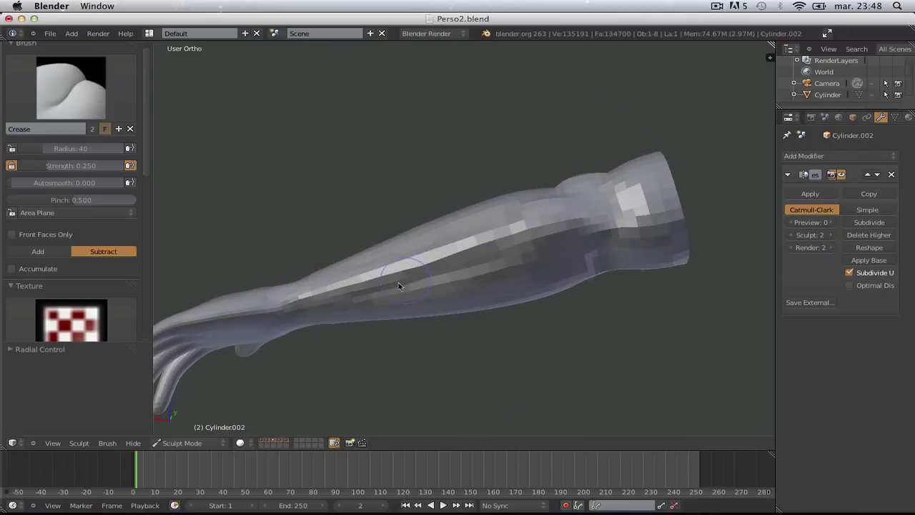
pyautogui.moveTo(323, 284); pyautogui.dragTo(363, 294, button='middle')
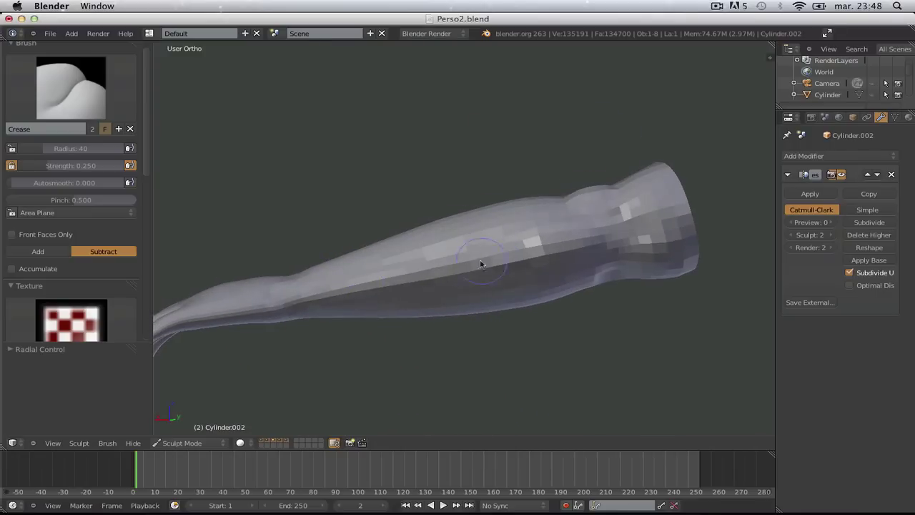
# Step: Switch to the Grab brush at radius 94 and adjust the contours of the elbow and forearm from several sides
pyautogui.moveTo(565, 234)
pyautogui.mouseDown(button='middle')
pyautogui.moveTo(591, 322)
pyautogui.moveTo(641, 334)
pyautogui.mouseUp(button='middle')
pyautogui.press('g')
pyautogui.press('f')
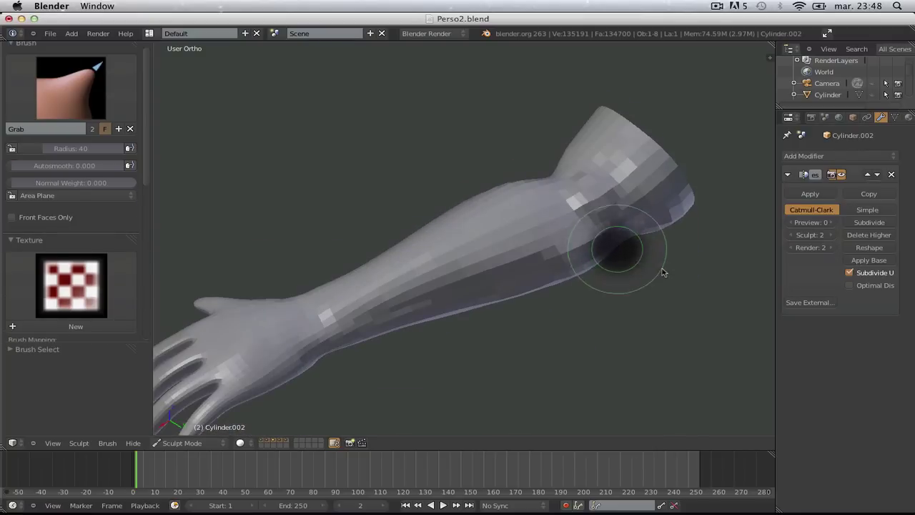
pyautogui.click(668, 269)
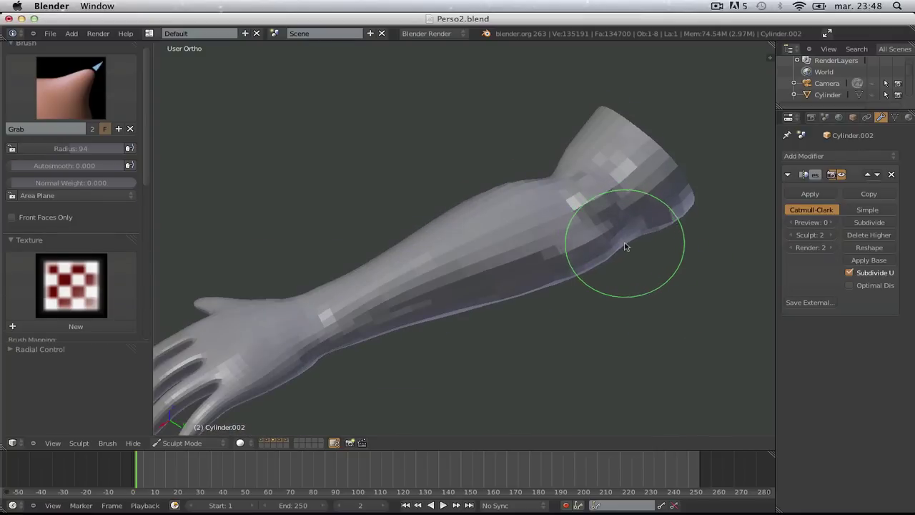
pyautogui.moveTo(624, 246)
pyautogui.mouseDown(button='middle')
pyautogui.moveTo(607, 234)
pyautogui.moveTo(605, 292)
pyautogui.moveTo(665, 312)
pyautogui.moveTo(611, 278)
pyautogui.moveTo(646, 279)
pyautogui.moveTo(595, 160)
pyautogui.moveTo(565, 156)
pyautogui.mouseUp(button='middle')
pyautogui.scroll(3, 610, 278)
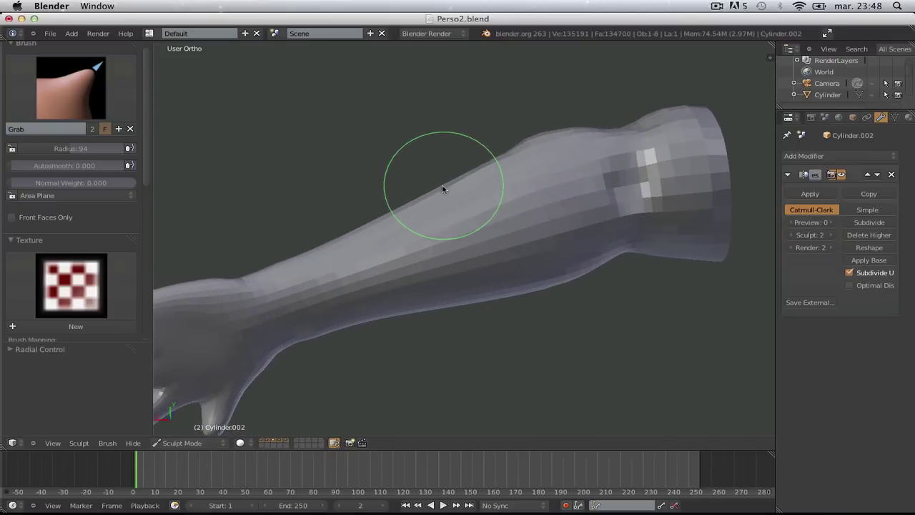
pyautogui.scroll(-2, 278, 264)
pyautogui.moveTo(279, 263)
pyautogui.mouseDown(button='middle')
pyautogui.moveTo(466, 162)
pyautogui.moveTo(532, 347)
pyautogui.moveTo(562, 317)
pyautogui.moveTo(581, 230)
pyautogui.moveTo(626, 372)
pyautogui.moveTo(548, 237)
pyautogui.moveTo(375, 297)
pyautogui.moveTo(340, 274)
pyautogui.moveTo(351, 284)
pyautogui.mouseUp(button='middle')
pyautogui.scroll(6, 453, 247)
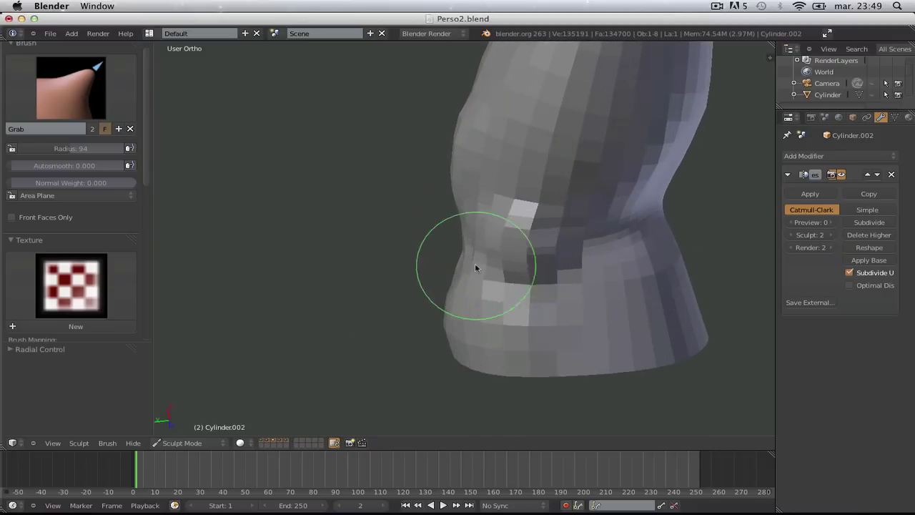
pyautogui.scroll(-2, 506, 223)
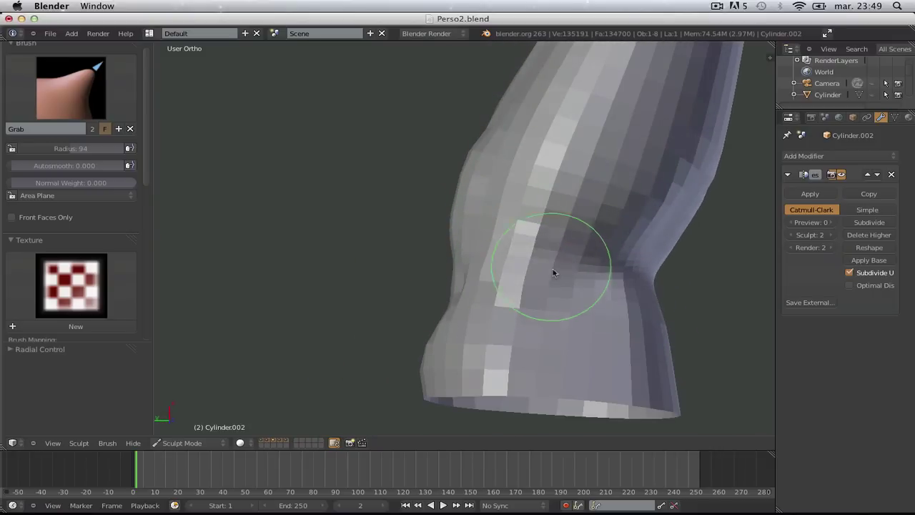
pyautogui.scroll(-2, 553, 267)
pyautogui.moveTo(599, 276)
pyautogui.mouseDown(button='middle')
pyautogui.moveTo(425, 300)
pyautogui.moveTo(449, 188)
pyautogui.moveTo(476, 368)
pyautogui.moveTo(578, 302)
pyautogui.moveTo(531, 269)
pyautogui.moveTo(508, 222)
pyautogui.moveTo(541, 232)
pyautogui.moveTo(515, 157)
pyautogui.moveTo(555, 207)
pyautogui.mouseUp(button='middle')
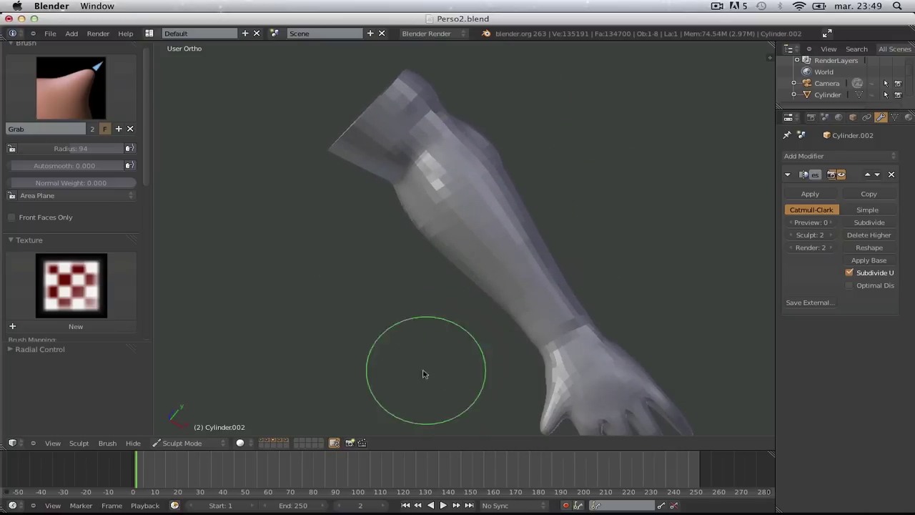
# Step: Switch to Object Mode and rotate the arm 75 degrees in front view so the hand points downward
pyautogui.click(214, 443)
pyautogui.click(207, 413)
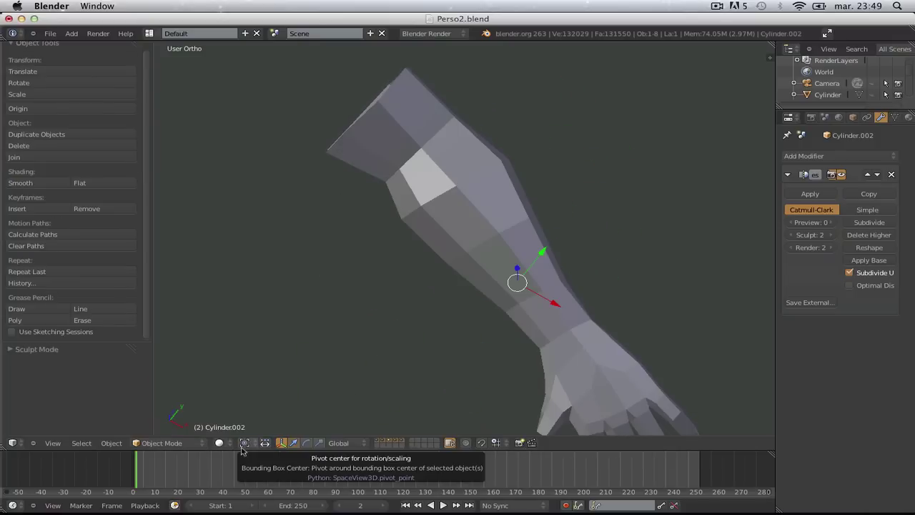
pyautogui.press('KP_0')
pyautogui.press('a')
pyautogui.press('KP_1')
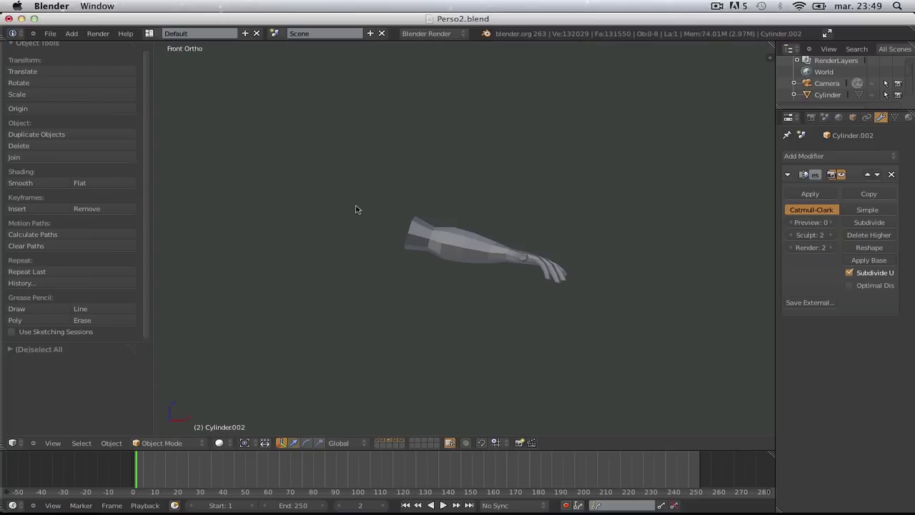
pyautogui.rightClick(439, 249)
pyautogui.press('r')
pyautogui.press('x')
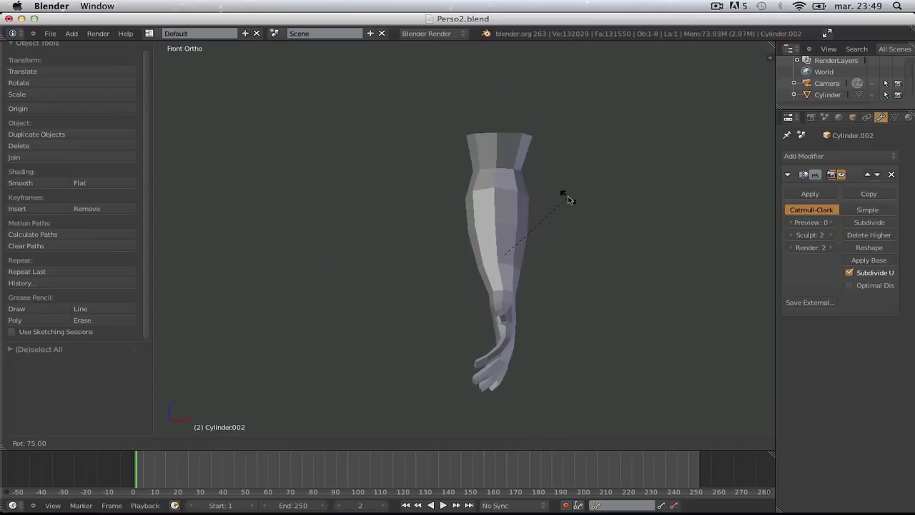
pyautogui.press('Return')
# Step: Rotate the arm slightly in the right side view so that it hangs more vertically
pyautogui.press('a')
pyautogui.press('KP_3')
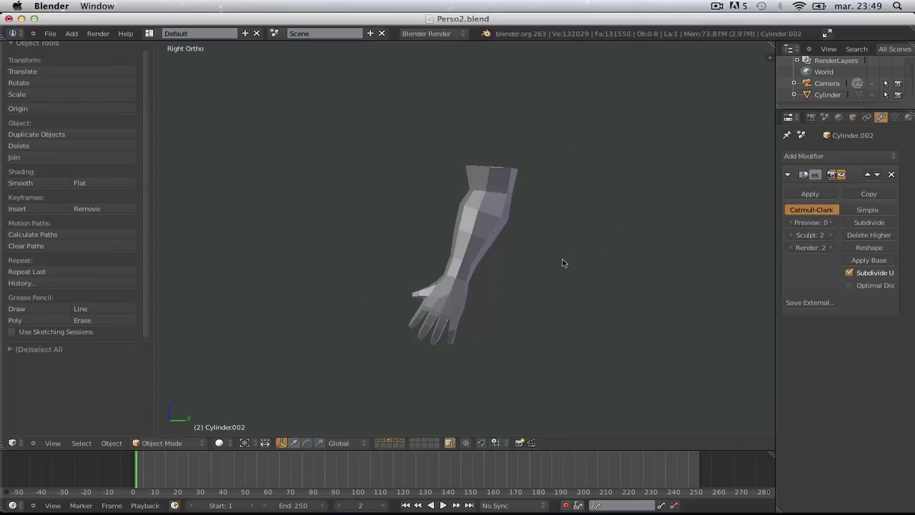
pyautogui.press('r')
pyautogui.press('Return')
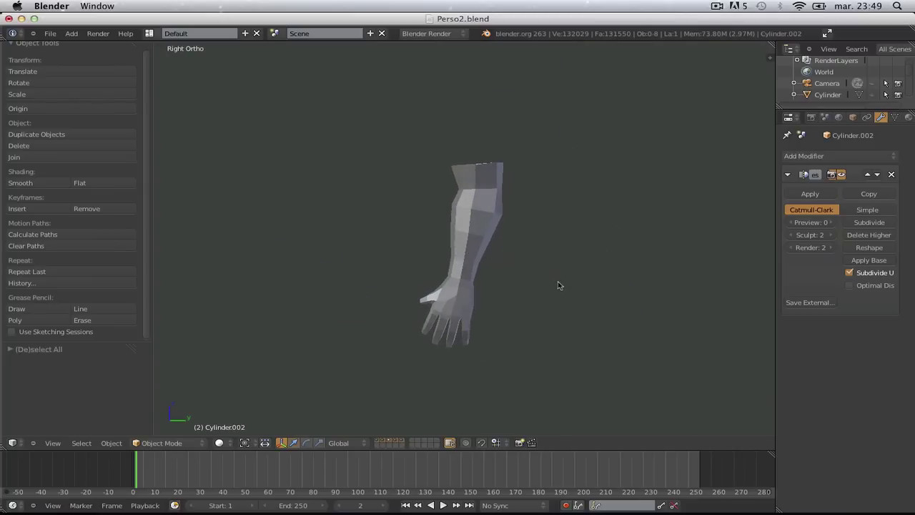
pyautogui.press('a')
pyautogui.moveTo(584, 328); pyautogui.dragTo(527, 339, button='middle')
# Step: Return to Sculpt Mode and adjust the forearm's outline below the elbow with the Grab brush at radius 142
pyautogui.click(163, 443)
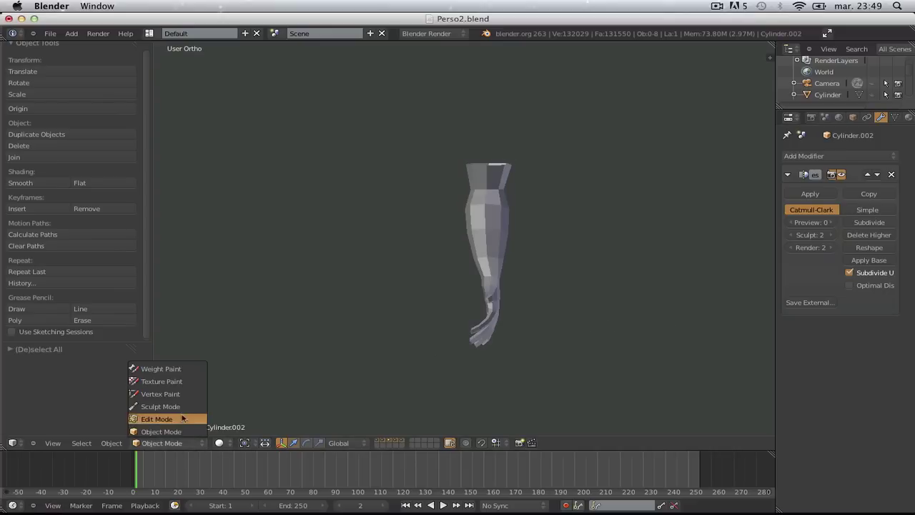
pyautogui.click(165, 417)
pyautogui.moveTo(455, 282); pyautogui.dragTo(491, 153, button='middle')
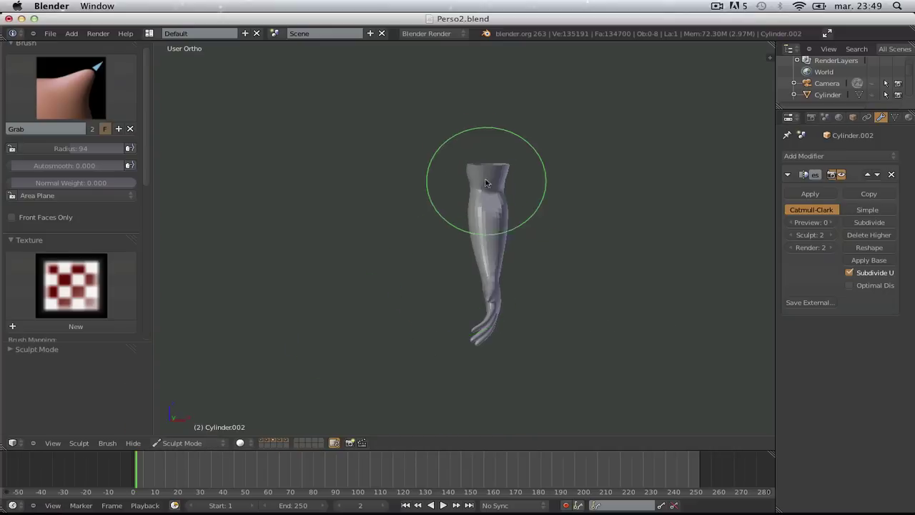
pyautogui.scroll(5, 491, 153)
pyautogui.moveTo(541, 200)
pyautogui.mouseDown(button='middle')
pyautogui.moveTo(480, 241)
pyautogui.moveTo(424, 251)
pyautogui.moveTo(484, 272)
pyautogui.moveTo(466, 253)
pyautogui.moveTo(496, 259)
pyautogui.moveTo(435, 248)
pyautogui.moveTo(433, 265)
pyautogui.moveTo(423, 204)
pyautogui.moveTo(434, 274)
pyautogui.mouseUp(button='middle')
pyautogui.click(444, 261)
pyautogui.press('f')
pyautogui.click(456, 299)
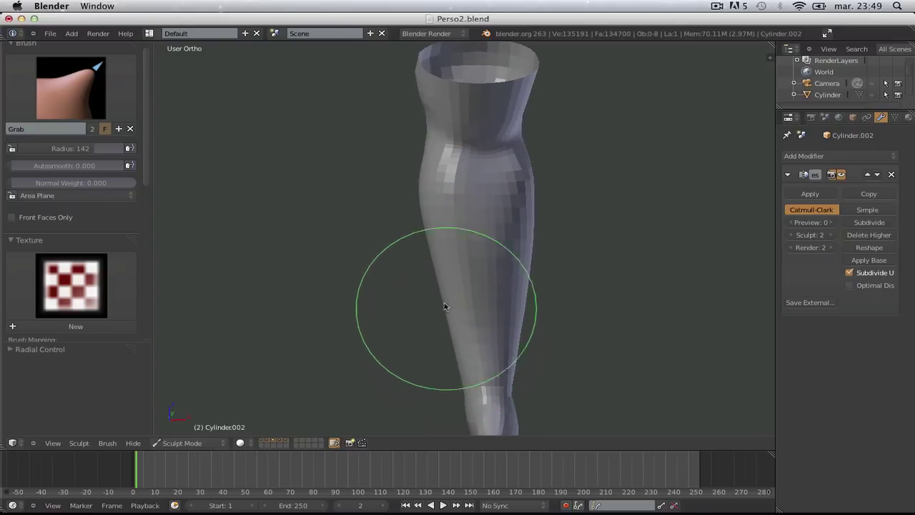
pyautogui.moveTo(444, 306); pyautogui.dragTo(426, 189)
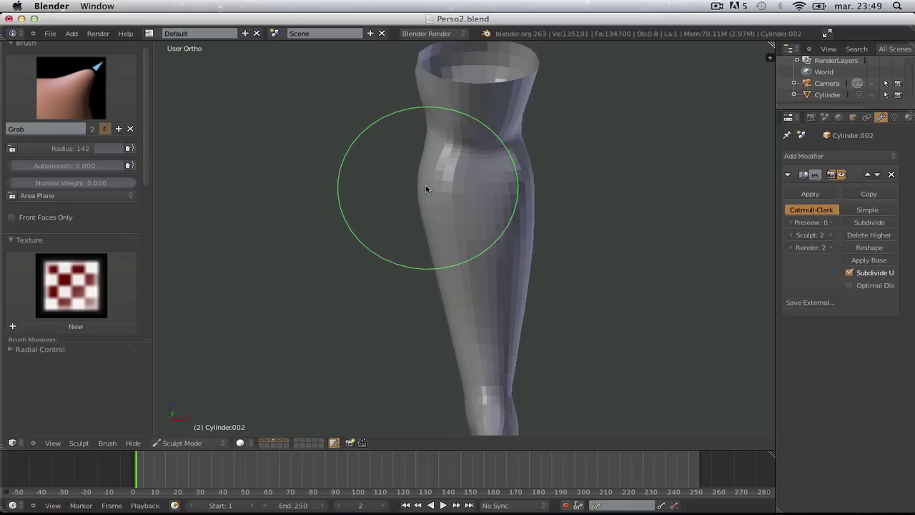
pyautogui.moveTo(425, 200)
pyautogui.mouseDown(button='middle')
pyautogui.moveTo(138, 143)
pyautogui.moveTo(129, 251)
pyautogui.moveTo(421, 284)
pyautogui.moveTo(591, 205)
pyautogui.moveTo(555, 176)
pyautogui.moveTo(543, 219)
pyautogui.moveTo(409, 190)
pyautogui.moveTo(474, 221)
pyautogui.moveTo(423, 234)
pyautogui.moveTo(179, 217)
pyautogui.mouseUp(button='middle')
pyautogui.press('KP_3')
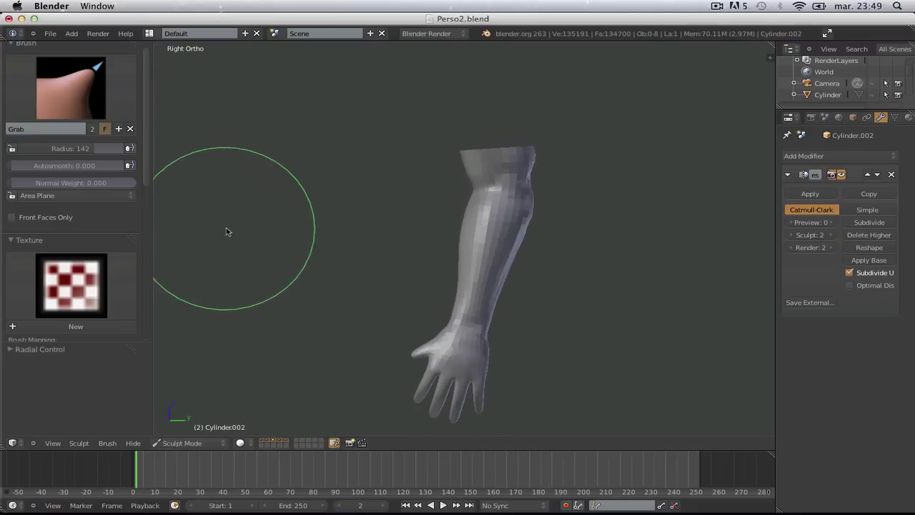
# Step: Switch to Clay Strips at radius 43 and build up the muscle forms along the forearm from elbow to wrist
pyautogui.scroll(4, 381, 284)
pyautogui.moveTo(381, 285); pyautogui.dragTo(461, 288, button='middle')
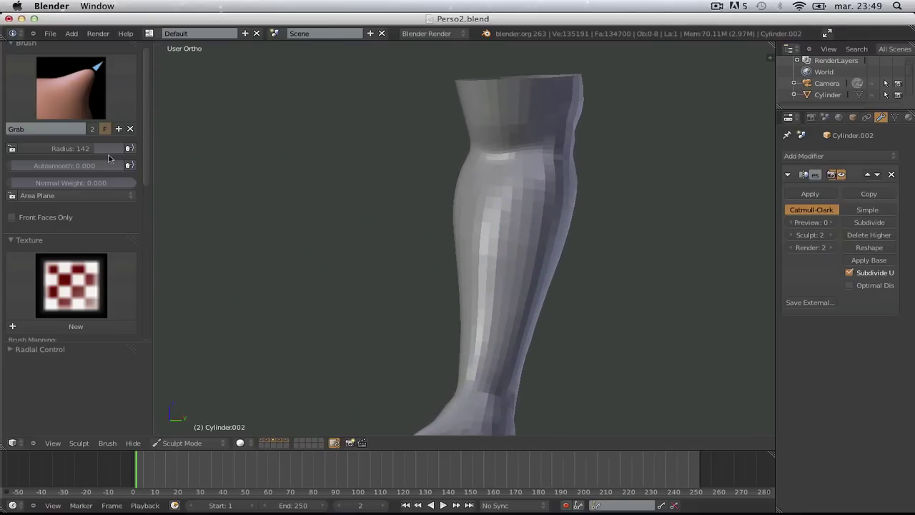
pyautogui.click(71, 88)
pyautogui.click(221, 159)
pyautogui.press('f')
pyautogui.click(551, 225)
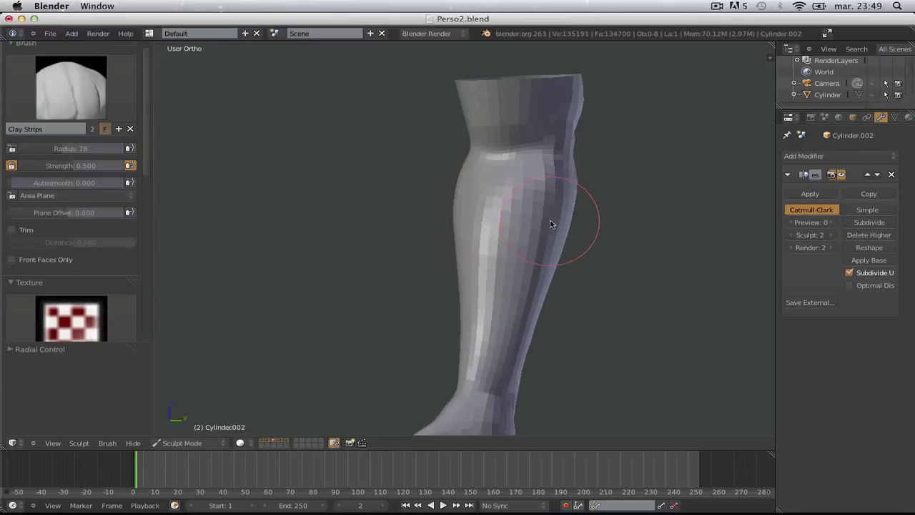
pyautogui.moveTo(550, 225); pyautogui.dragTo(479, 179, button='middle')
pyautogui.press('f')
pyautogui.click(558, 161)
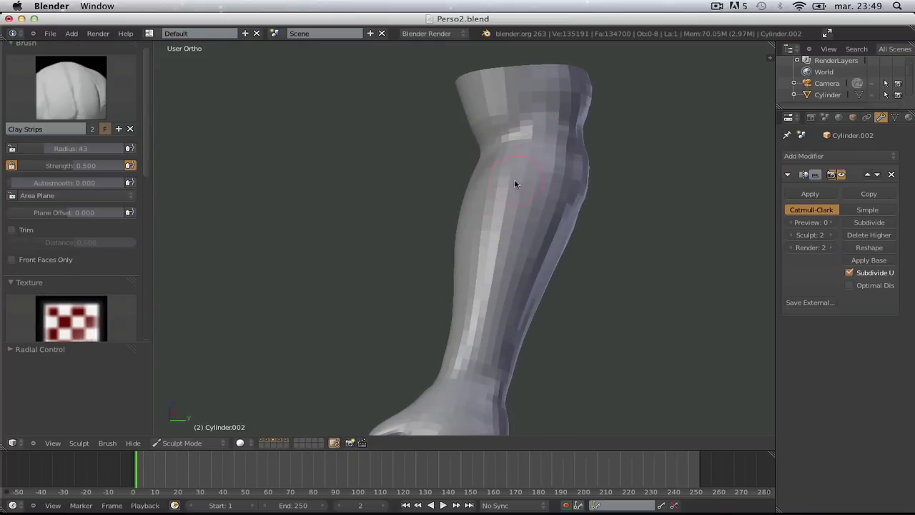
pyautogui.moveTo(466, 244)
pyautogui.mouseDown(button='middle')
pyautogui.moveTo(523, 251)
pyautogui.moveTo(499, 258)
pyautogui.moveTo(524, 253)
pyautogui.mouseUp(button='middle')
pyautogui.moveTo(479, 378)
pyautogui.mouseDown(button='middle')
pyautogui.moveTo(552, 228)
pyautogui.moveTo(508, 207)
pyautogui.mouseUp(button='middle')
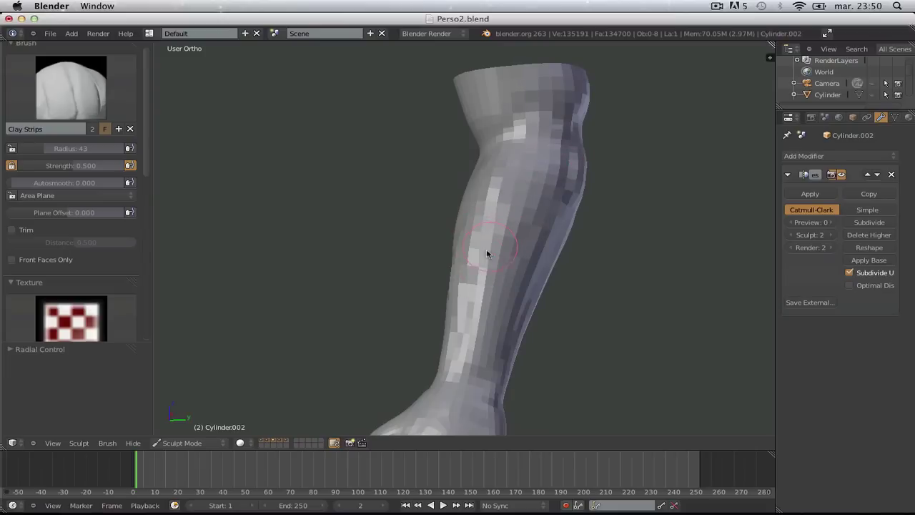
# Step: Refine and smooth the forearm muscle forms between elbow and wrist with Clay Strips at radius 43
pyautogui.moveTo(444, 346); pyautogui.dragTo(494, 351, button='middle')
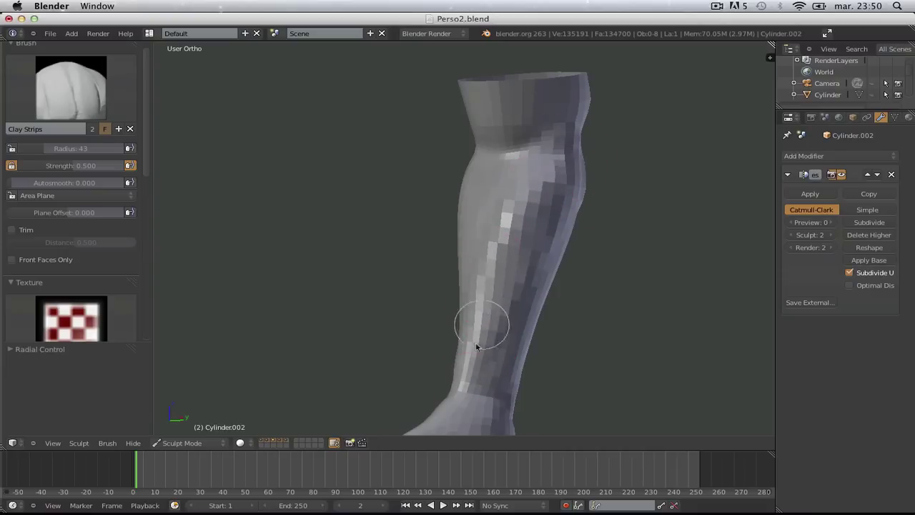
pyautogui.moveTo(506, 270); pyautogui.dragTo(486, 304)
pyautogui.scroll(-5, 536, 190)
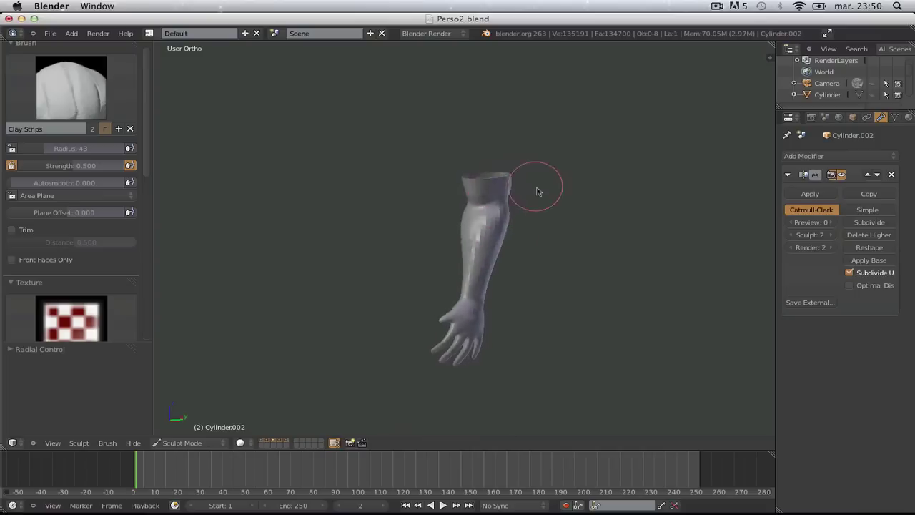
pyautogui.moveTo(536, 190); pyautogui.dragTo(613, 180, button='middle')
pyautogui.scroll(5, 484, 254)
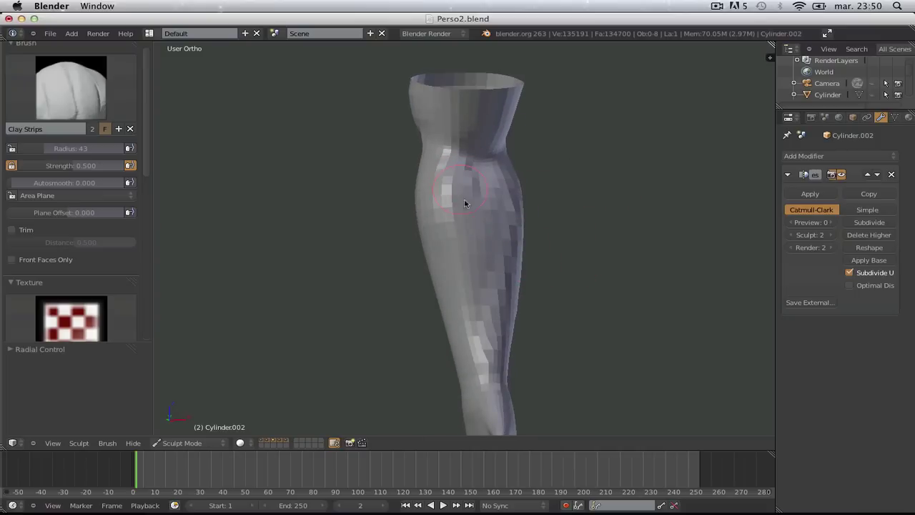
pyautogui.moveTo(468, 307); pyautogui.dragTo(513, 255, button='middle')
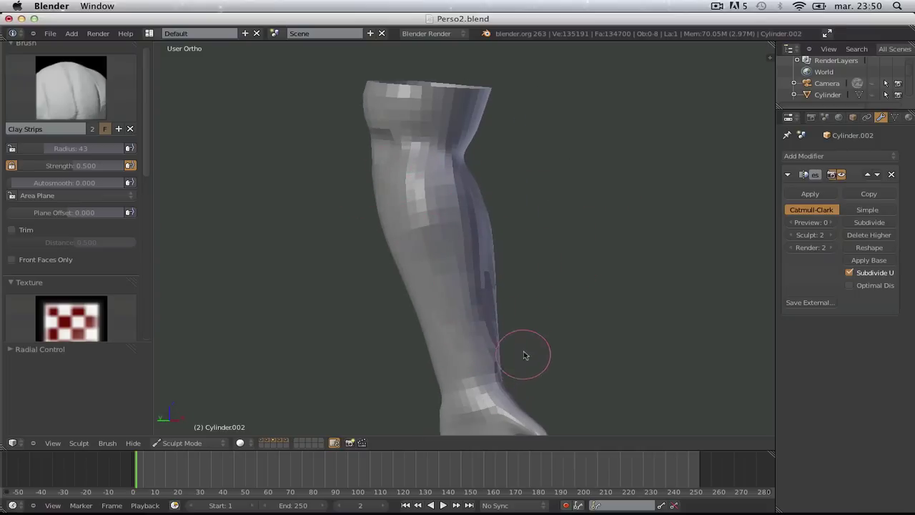
pyautogui.moveTo(524, 355); pyautogui.dragTo(476, 304, button='middle')
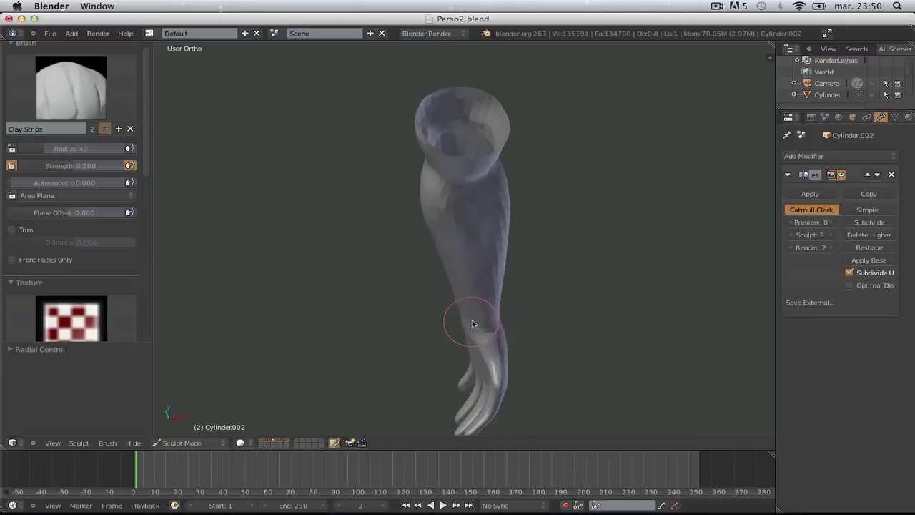
# Step: Switch to the Grab brush at radius 134 and adjust the forearm's outline just above the wrist in left view
pyautogui.press('ctrl+KP_3')
pyautogui.scroll(4, 572, 319)
pyautogui.press('g')
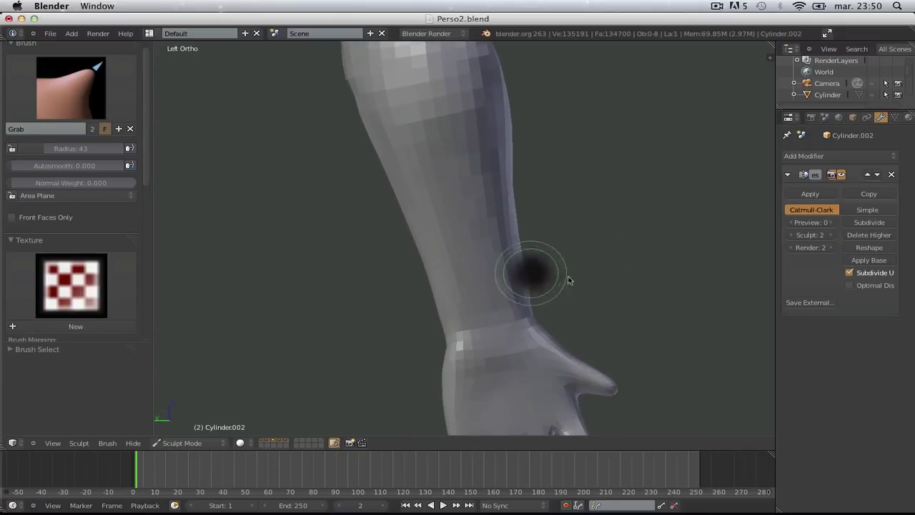
pyautogui.click(617, 279)
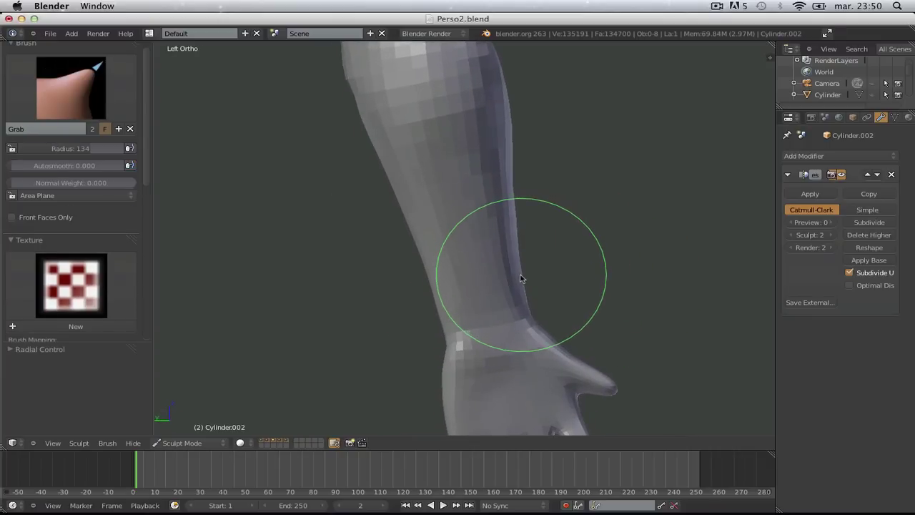
pyautogui.scroll(-4, 529, 264)
# Step: Switch to Clay Strips at radius 66, then build up and smooth the upper forearm muscles below the inner elbow
pyautogui.press('KP_1')
pyautogui.moveTo(343, 226); pyautogui.dragTo(450, 225, button='middle')
pyautogui.scroll(3, 506, 291)
pyautogui.scroll(2, 505, 272)
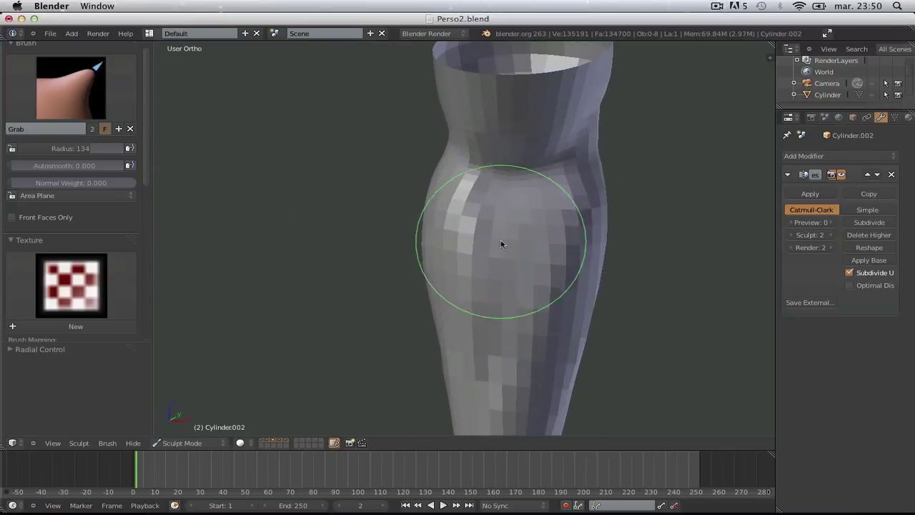
pyautogui.moveTo(503, 235); pyautogui.dragTo(458, 214, button='middle')
pyautogui.click(72, 87)
pyautogui.click(220, 157)
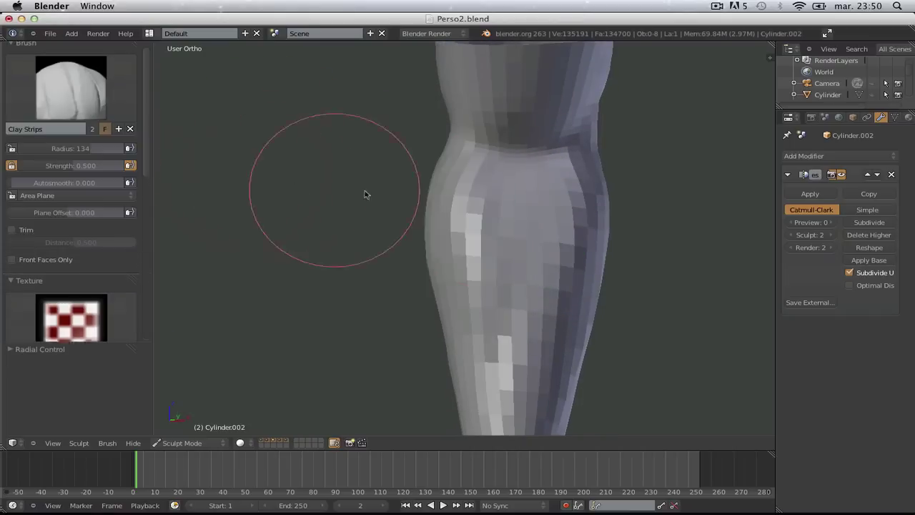
pyautogui.moveTo(415, 218)
pyautogui.mouseDown()
pyautogui.moveTo(487, 226)
pyautogui.moveTo(515, 211)
pyautogui.mouseUp()
pyautogui.moveTo(538, 249); pyautogui.dragTo(504, 365)
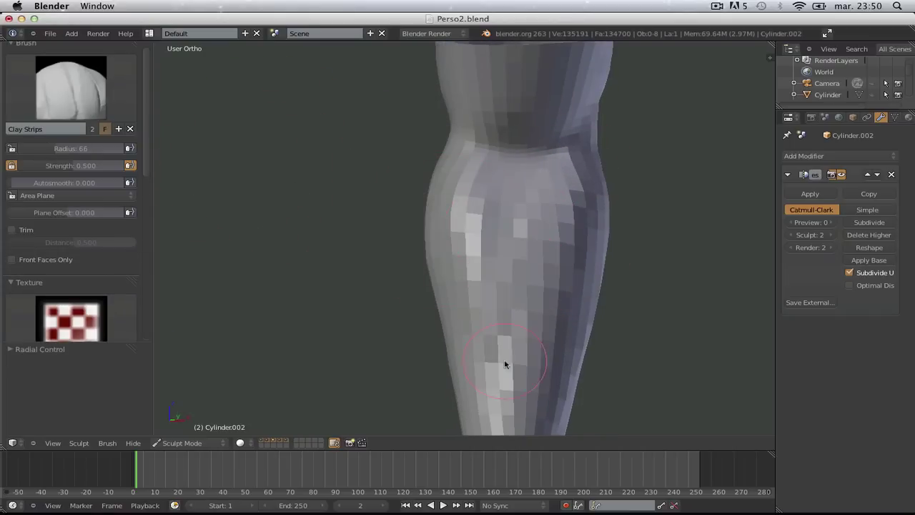
pyautogui.moveTo(463, 217); pyautogui.dragTo(469, 253)
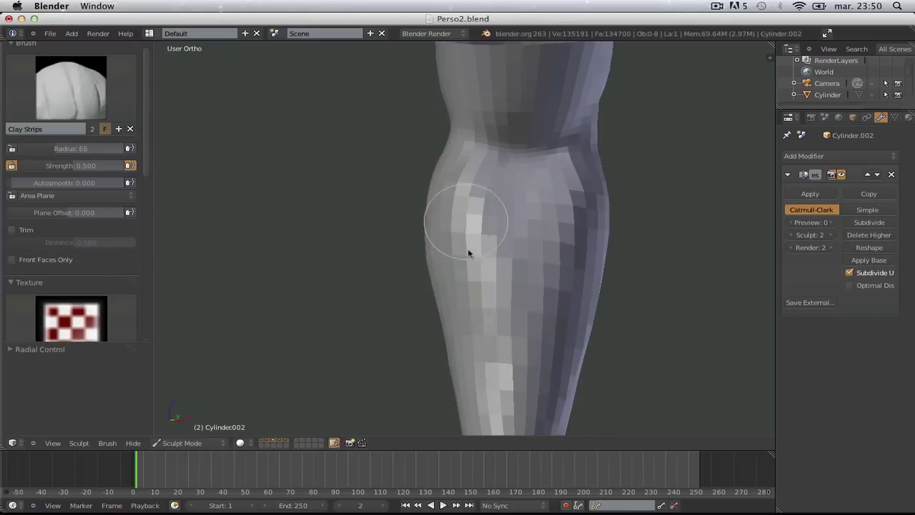
# Step: Switch to the Crease brush at radius 40 and carve the separation between muscles along the side of the forearm
pyautogui.moveTo(543, 185); pyautogui.dragTo(402, 174, button='middle')
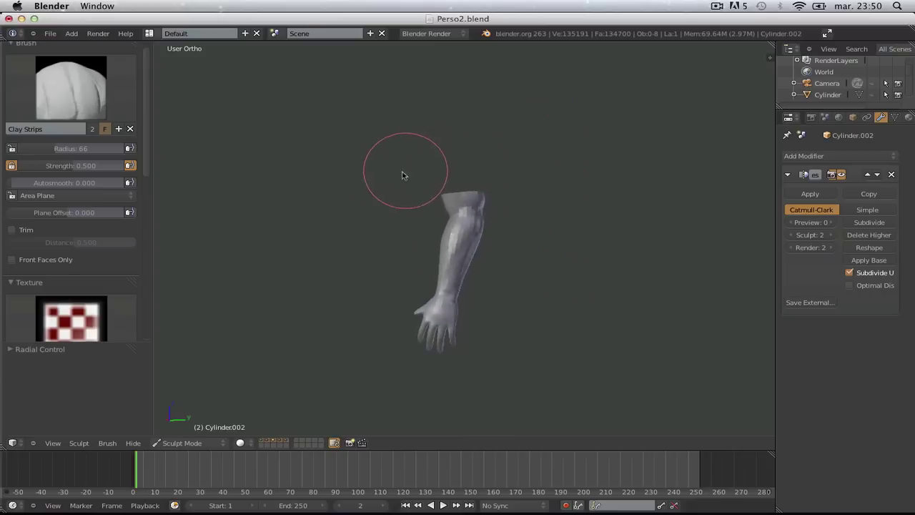
pyautogui.scroll(7, 467, 241)
pyautogui.moveTo(438, 259)
pyautogui.mouseDown(button='middle')
pyautogui.moveTo(466, 218)
pyautogui.moveTo(431, 236)
pyautogui.moveTo(508, 241)
pyautogui.mouseUp(button='middle')
pyautogui.hotkey('shift', 'c')
pyautogui.scroll(3, 283, 167)
pyautogui.press('f')
pyautogui.click(436, 221)
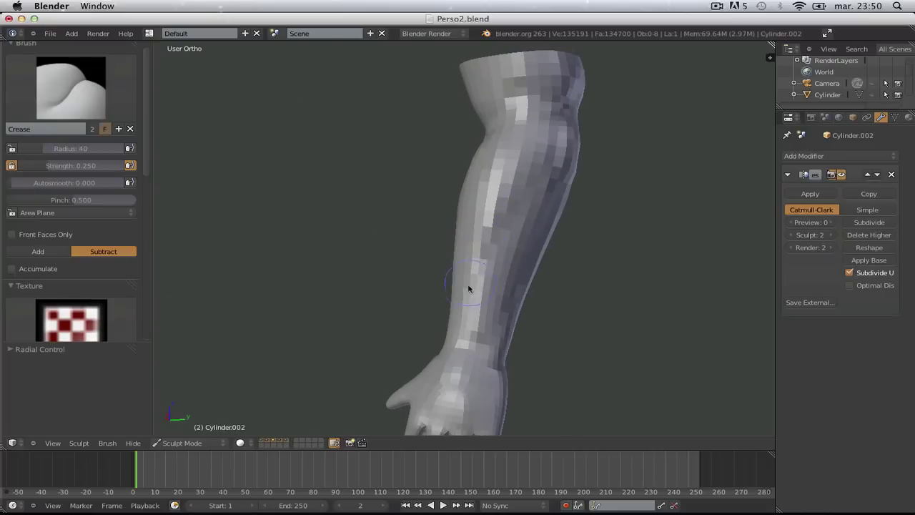
# Step: Define the creases around the inner and back sides of the elbow with the subtracting Crease brush
pyautogui.scroll(-3, 522, 216)
pyautogui.moveTo(501, 205); pyautogui.dragTo(470, 145, button='middle')
pyautogui.scroll(4, 495, 221)
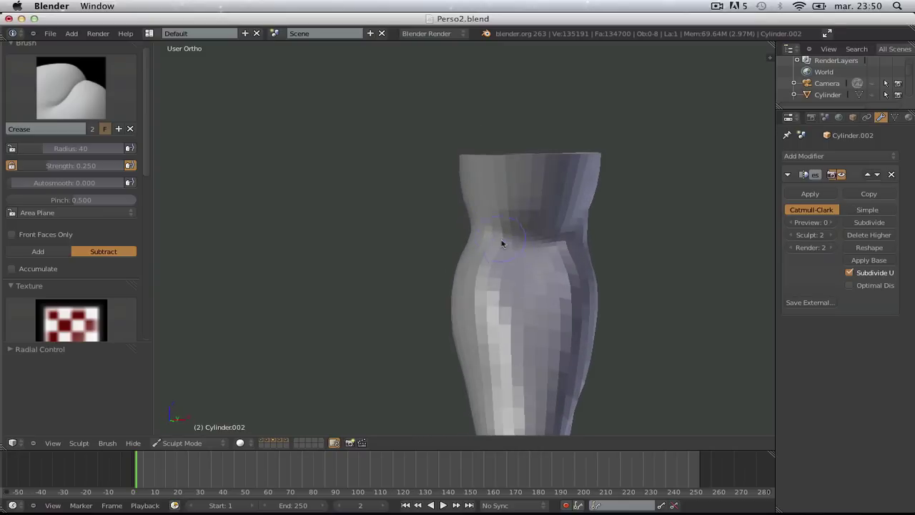
pyautogui.moveTo(542, 266); pyautogui.dragTo(391, 262, button='middle')
pyautogui.scroll(3, 460, 286)
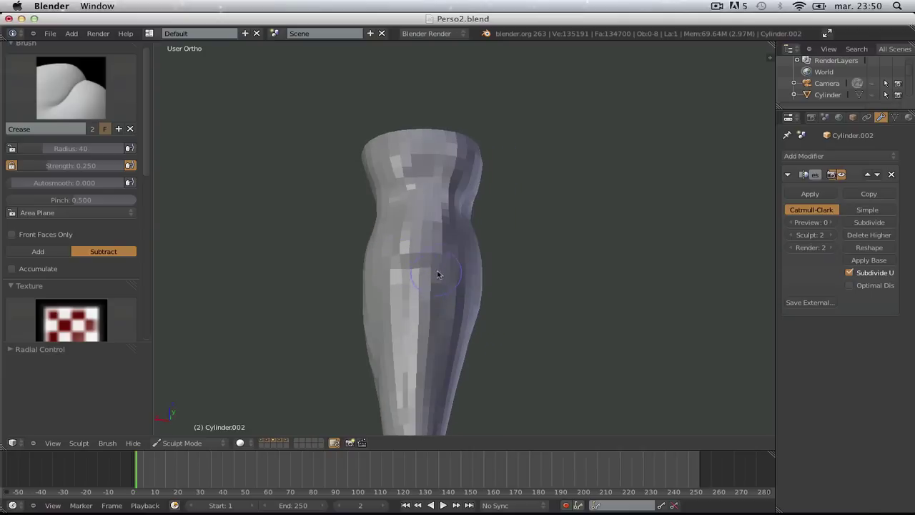
pyautogui.moveTo(442, 318)
pyautogui.mouseDown(button='middle')
pyautogui.moveTo(402, 274)
pyautogui.moveTo(437, 291)
pyautogui.moveTo(309, 268)
pyautogui.moveTo(364, 224)
pyautogui.moveTo(374, 288)
pyautogui.moveTo(420, 257)
pyautogui.moveTo(395, 289)
pyautogui.moveTo(582, 268)
pyautogui.moveTo(527, 300)
pyautogui.moveTo(612, 306)
pyautogui.moveTo(572, 309)
pyautogui.moveTo(556, 264)
pyautogui.moveTo(407, 259)
pyautogui.moveTo(279, 270)
pyautogui.moveTo(537, 302)
pyautogui.moveTo(566, 239)
pyautogui.moveTo(579, 241)
pyautogui.moveTo(572, 247)
pyautogui.moveTo(572, 214)
pyautogui.moveTo(562, 226)
pyautogui.mouseUp(button='middle')
# Step: Switch to Clay Strips at radius 54 and build up the upper arm just above the inner elbow fold
pyautogui.click(71, 87)
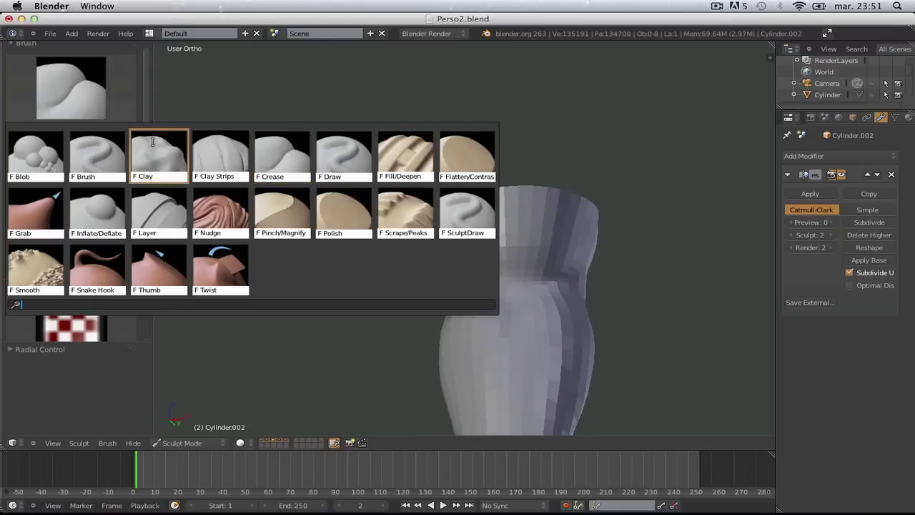
pyautogui.click(221, 156)
pyautogui.press('f')
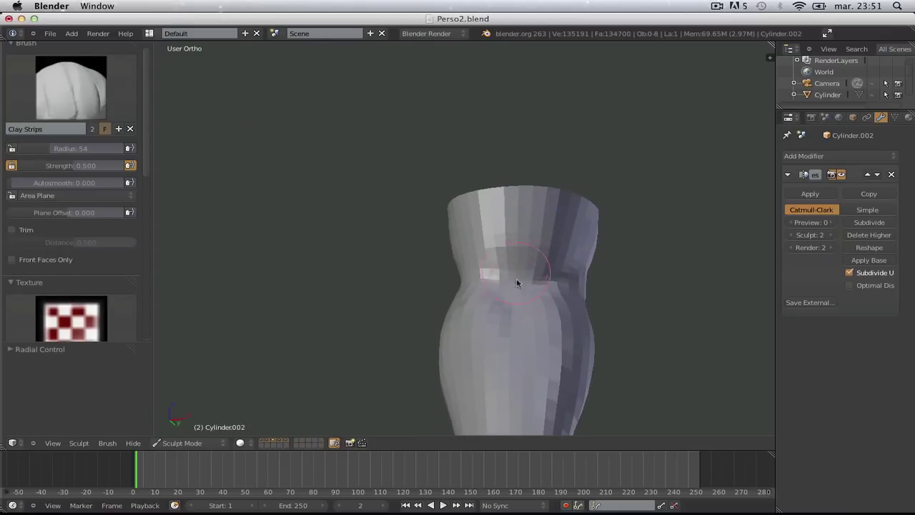
pyautogui.moveTo(488, 217)
pyautogui.mouseDown()
pyautogui.moveTo(493, 280)
pyautogui.moveTo(556, 205)
pyautogui.moveTo(569, 237)
pyautogui.mouseUp()
pyautogui.moveTo(539, 276)
pyautogui.mouseDown()
pyautogui.moveTo(523, 197)
pyautogui.moveTo(514, 284)
pyautogui.mouseUp()
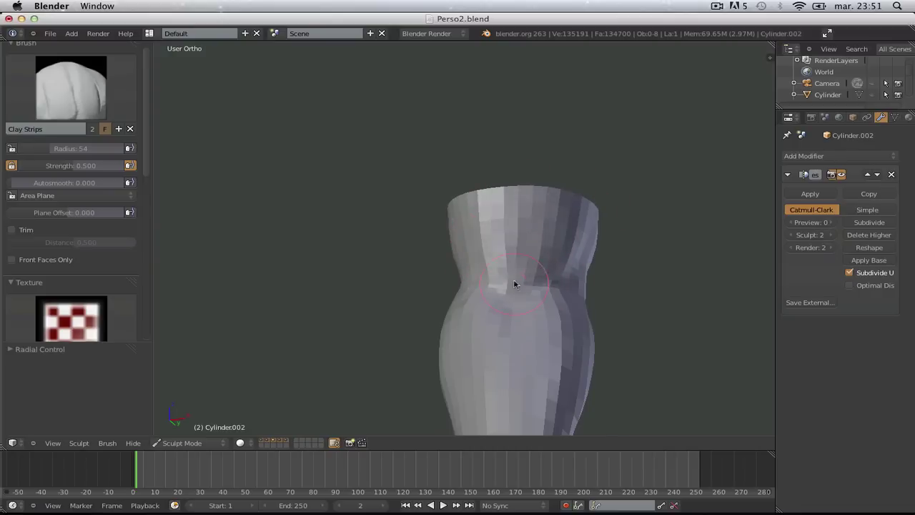
pyautogui.moveTo(527, 306)
pyautogui.mouseDown(button='middle')
pyautogui.moveTo(544, 208)
pyautogui.moveTo(384, 221)
pyautogui.moveTo(509, 264)
pyautogui.moveTo(521, 262)
pyautogui.moveTo(503, 250)
pyautogui.moveTo(531, 239)
pyautogui.mouseUp(button='middle')
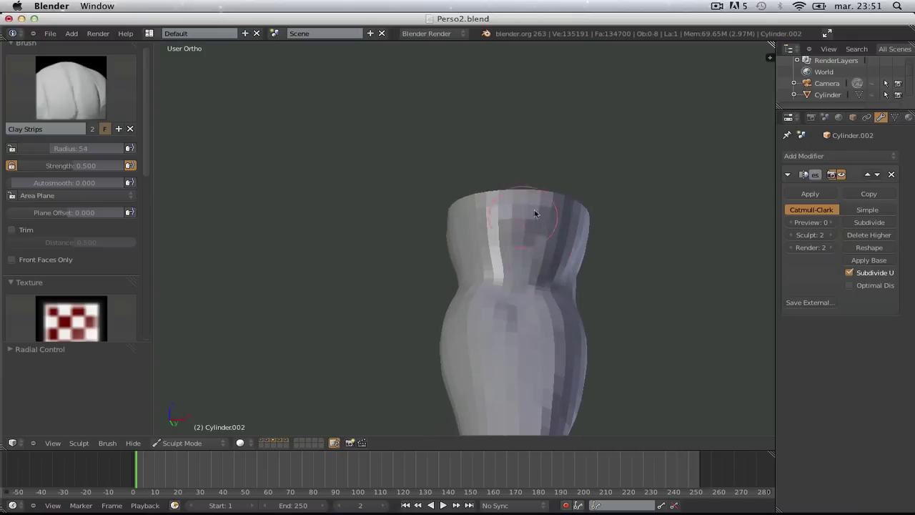
pyautogui.moveTo(535, 213); pyautogui.dragTo(532, 244)
# Step: Refine the transition from the upper arm into the forearm muscles around the inner elbow fold
pyautogui.moveTo(530, 291)
pyautogui.mouseDown(button='middle')
pyautogui.moveTo(551, 286)
pyautogui.moveTo(542, 291)
pyautogui.mouseUp(button='middle')
pyautogui.scroll(-3, 554, 259)
pyautogui.moveTo(536, 251)
pyautogui.mouseDown(button='middle')
pyautogui.moveTo(370, 251)
pyautogui.moveTo(425, 282)
pyautogui.moveTo(453, 256)
pyautogui.moveTo(517, 301)
pyautogui.moveTo(357, 272)
pyautogui.moveTo(258, 306)
pyautogui.moveTo(263, 278)
pyautogui.moveTo(511, 262)
pyautogui.moveTo(554, 304)
pyautogui.moveTo(548, 248)
pyautogui.mouseUp(button='middle')
pyautogui.scroll(2, 453, 256)
pyautogui.scroll(3, 580, 276)
pyautogui.moveTo(581, 276); pyautogui.dragTo(604, 254, button='middle')
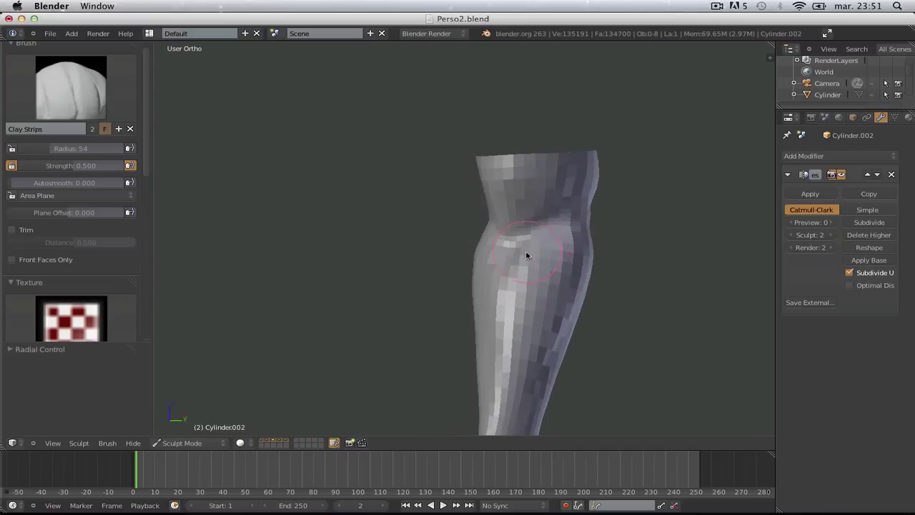
pyautogui.scroll(-3, 514, 249)
pyautogui.moveTo(477, 192)
pyautogui.mouseDown(button='middle')
pyautogui.moveTo(539, 231)
pyautogui.moveTo(502, 263)
pyautogui.moveTo(492, 229)
pyautogui.mouseUp(button='middle')
pyautogui.scroll(2, 540, 231)
pyautogui.scroll(1, 502, 263)
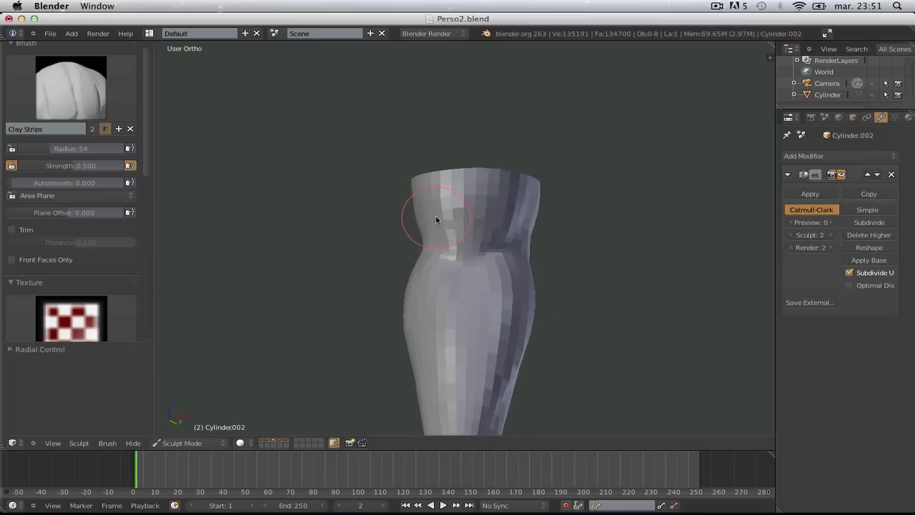
# Step: Shape and smooth the central ridge of the upper arm running down into the inner elbow fold
pyautogui.moveTo(519, 184)
pyautogui.mouseDown(button='middle')
pyautogui.moveTo(468, 236)
pyautogui.moveTo(457, 229)
pyautogui.moveTo(419, 251)
pyautogui.moveTo(525, 277)
pyautogui.moveTo(537, 238)
pyautogui.moveTo(356, 239)
pyautogui.moveTo(398, 245)
pyautogui.moveTo(493, 189)
pyautogui.mouseUp(button='middle')
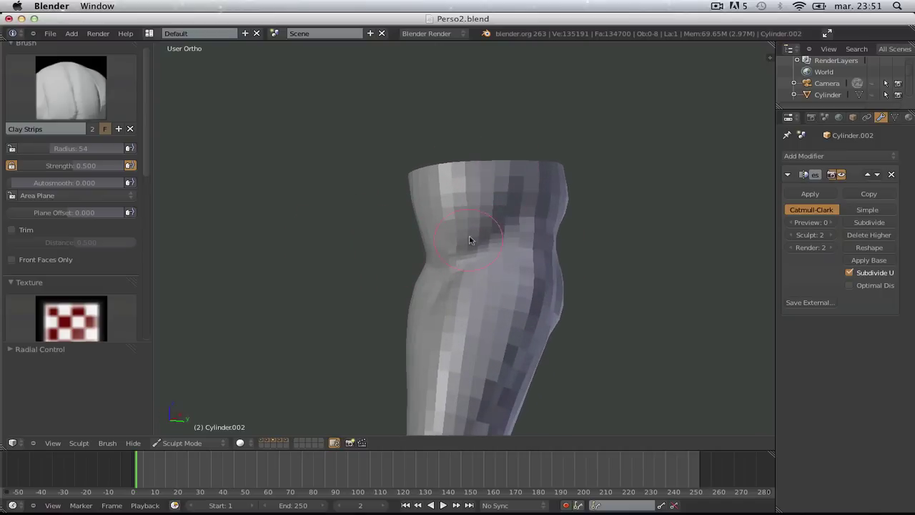
pyautogui.moveTo(470, 240)
pyautogui.mouseDown(button='middle')
pyautogui.moveTo(423, 255)
pyautogui.moveTo(517, 241)
pyautogui.moveTo(432, 211)
pyautogui.mouseUp(button='middle')
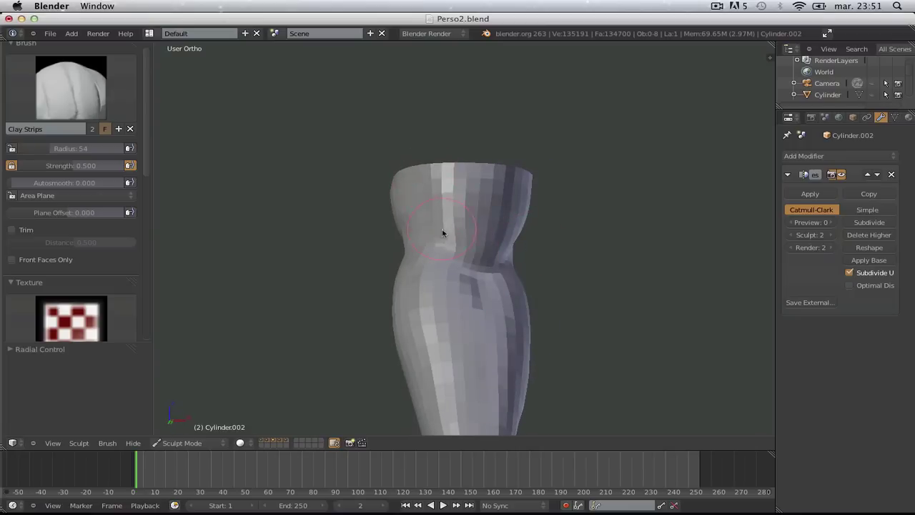
pyautogui.moveTo(481, 275)
pyautogui.mouseDown(button='middle')
pyautogui.moveTo(478, 253)
pyautogui.moveTo(446, 253)
pyautogui.mouseUp(button='middle')
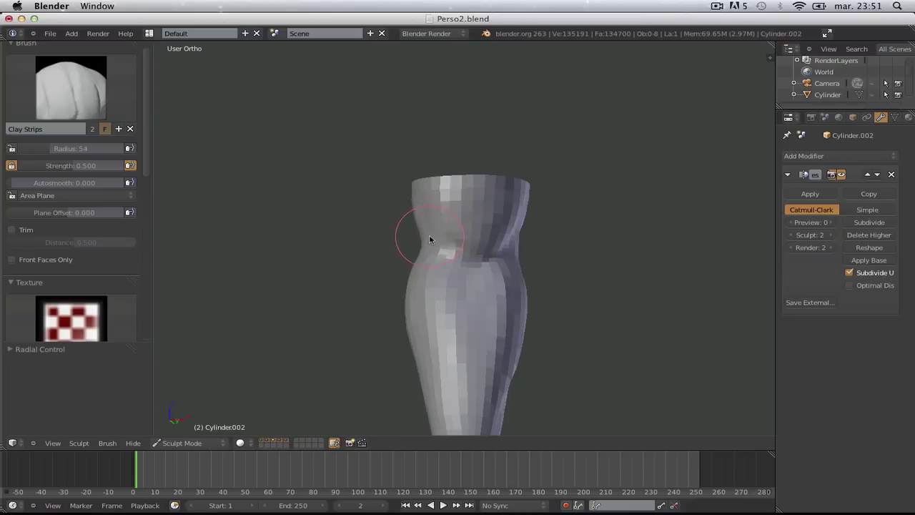
pyautogui.moveTo(512, 138)
pyautogui.mouseDown(button='middle')
pyautogui.moveTo(500, 241)
pyautogui.moveTo(499, 190)
pyautogui.mouseUp(button='middle')
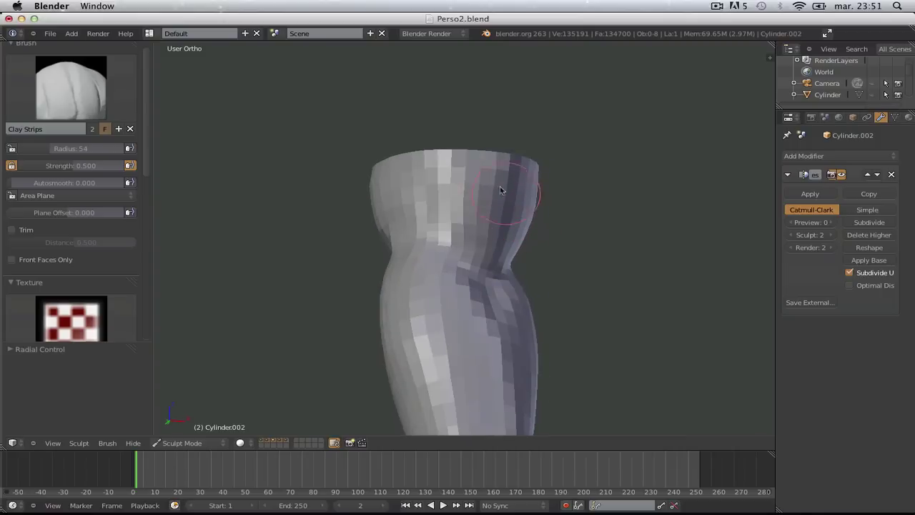
pyautogui.moveTo(487, 271)
pyautogui.mouseDown(button='middle')
pyautogui.moveTo(433, 255)
pyautogui.moveTo(441, 190)
pyautogui.mouseUp(button='middle')
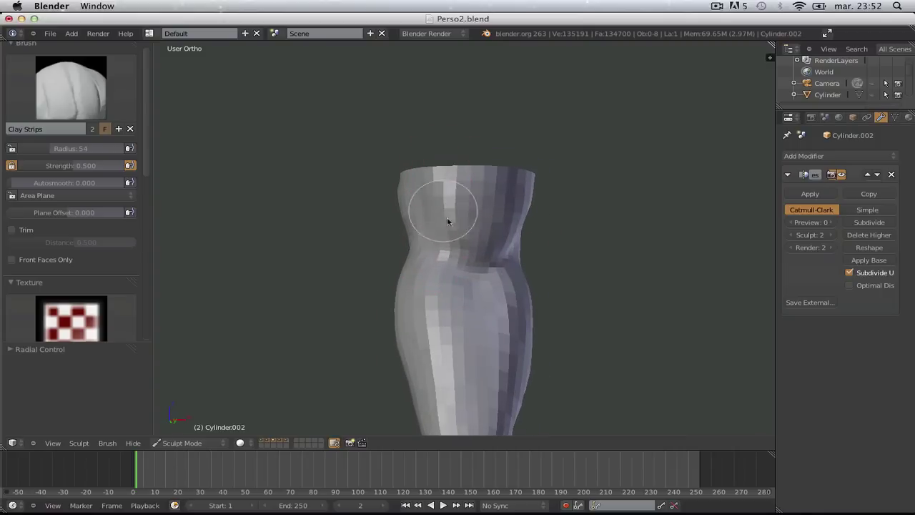
# Step: Build up the back of the elbow and the lower upper arm with Clay Strips at radius 54
pyautogui.scroll(-3, 457, 251)
pyautogui.moveTo(434, 211)
pyautogui.mouseDown(button='middle')
pyautogui.moveTo(408, 231)
pyautogui.moveTo(429, 188)
pyautogui.moveTo(384, 296)
pyautogui.moveTo(235, 253)
pyautogui.moveTo(358, 186)
pyautogui.moveTo(389, 201)
pyautogui.mouseUp(button='middle')
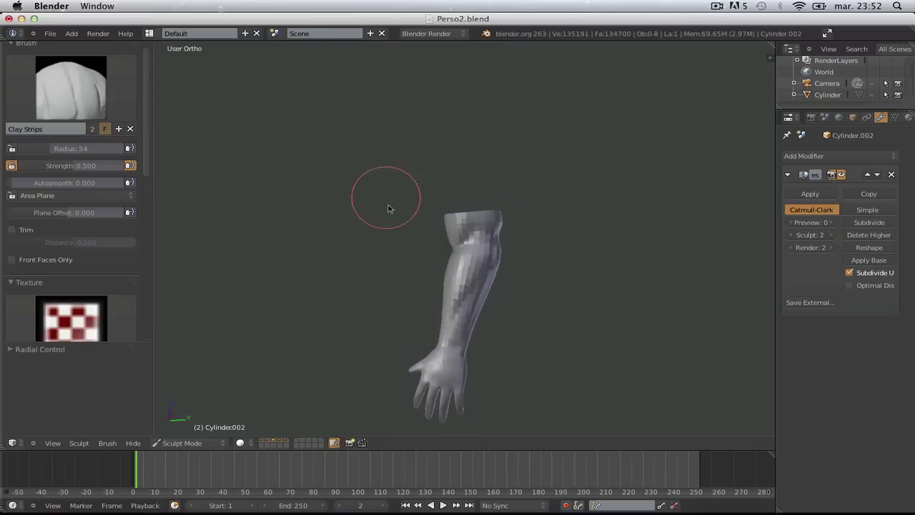
pyautogui.scroll(5, 530, 219)
pyautogui.moveTo(530, 220); pyautogui.dragTo(457, 172, button='middle')
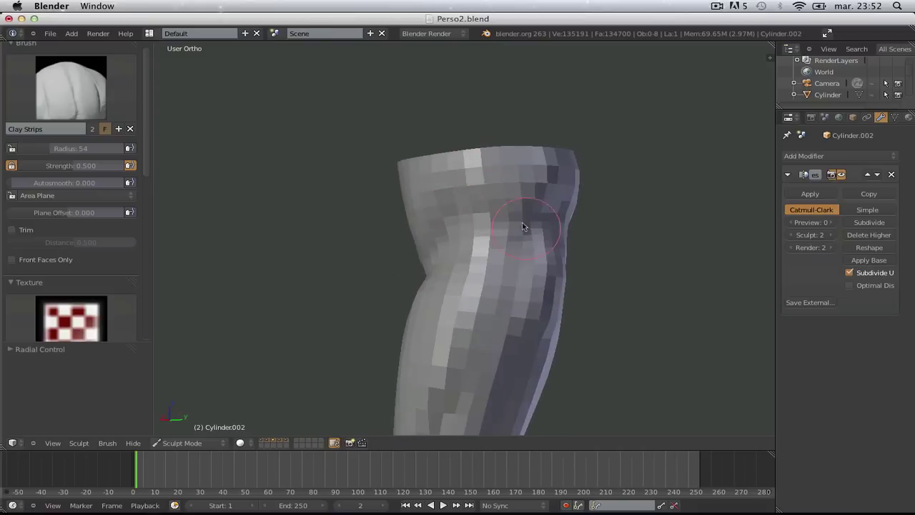
pyautogui.moveTo(562, 236); pyautogui.dragTo(445, 219, button='middle')
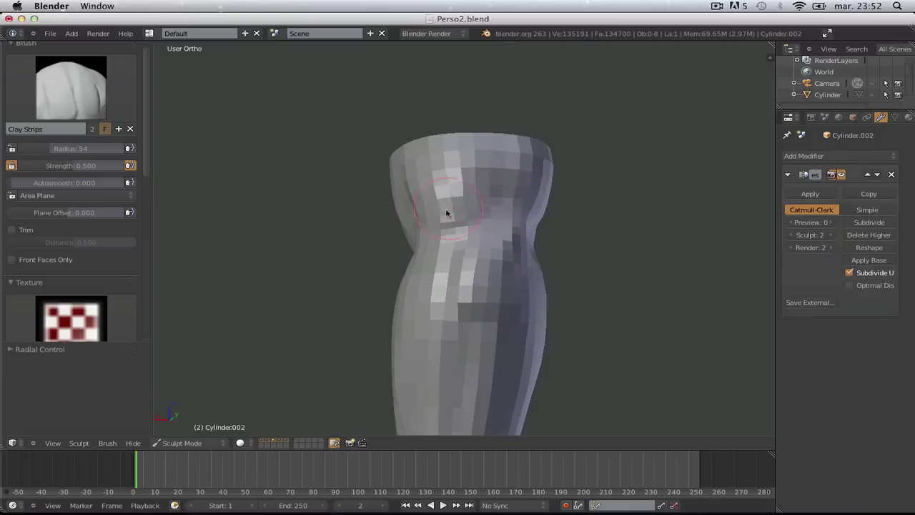
pyautogui.moveTo(446, 213); pyautogui.dragTo(448, 209)
pyautogui.moveTo(445, 186)
pyautogui.mouseDown(button='middle')
pyautogui.moveTo(479, 210)
pyautogui.moveTo(512, 187)
pyautogui.moveTo(436, 196)
pyautogui.moveTo(428, 212)
pyautogui.mouseUp(button='middle')
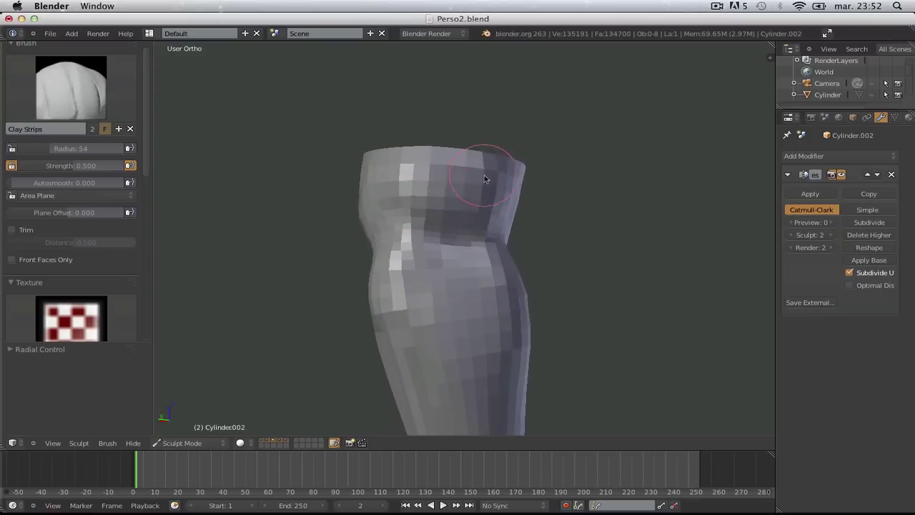
# Step: Refine the side and back of the elbow where the upper forearm muscles begin
pyautogui.scroll(-3, 446, 170)
pyautogui.press('KP_3')
pyautogui.scroll(3, 599, 261)
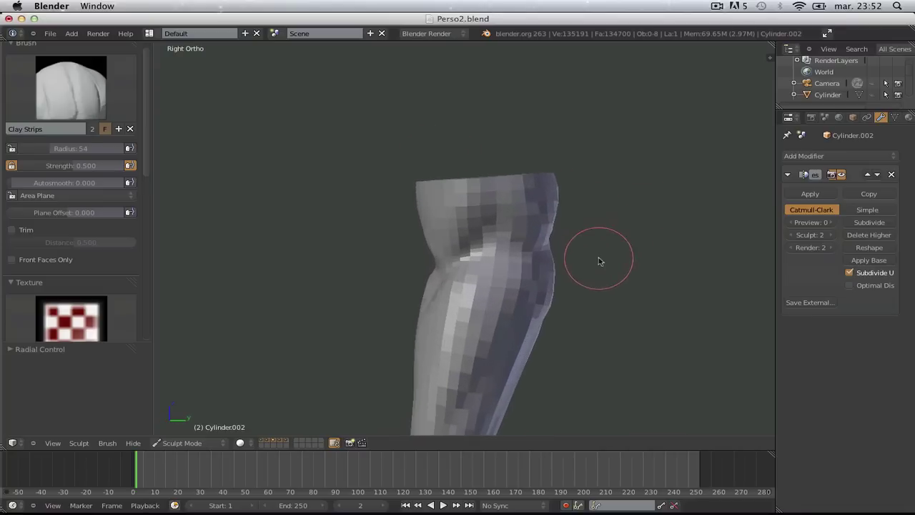
pyautogui.moveTo(604, 239); pyautogui.dragTo(493, 249, button='middle')
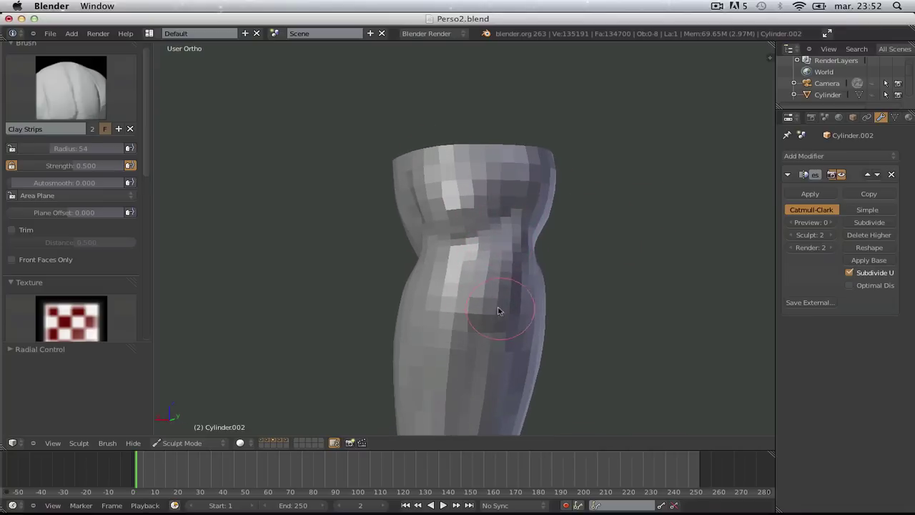
pyautogui.moveTo(499, 310)
pyautogui.mouseDown(button='middle')
pyautogui.moveTo(476, 260)
pyautogui.moveTo(435, 266)
pyautogui.moveTo(497, 173)
pyautogui.mouseUp(button='middle')
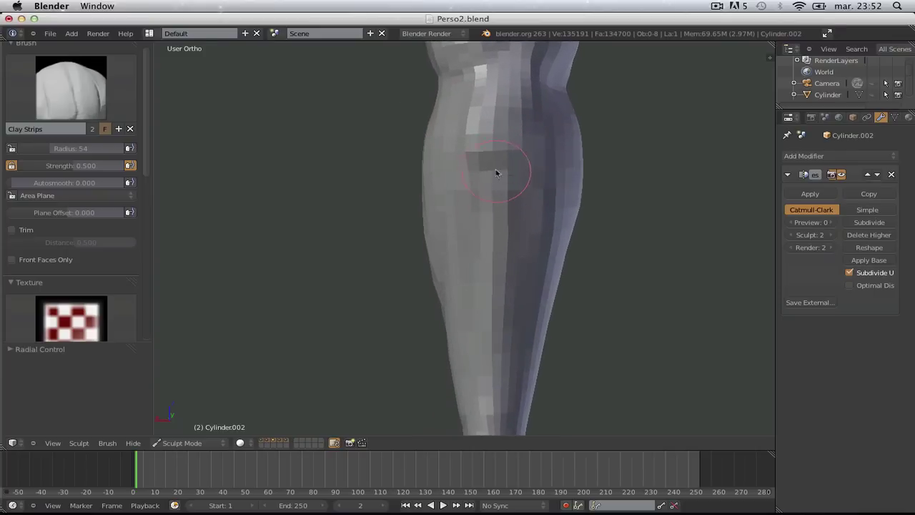
# Step: Examine the whole arm's proportions and the elbow and forearm forms from several sides
pyautogui.moveTo(503, 361)
pyautogui.mouseDown(button='middle')
pyautogui.moveTo(423, 272)
pyautogui.moveTo(410, 313)
pyautogui.moveTo(321, 358)
pyautogui.moveTo(528, 235)
pyautogui.moveTo(684, 297)
pyautogui.moveTo(572, 222)
pyautogui.moveTo(460, 245)
pyautogui.moveTo(364, 379)
pyautogui.moveTo(541, 356)
pyautogui.moveTo(570, 397)
pyautogui.moveTo(670, 210)
pyautogui.moveTo(627, 339)
pyautogui.moveTo(606, 260)
pyautogui.mouseUp(button='middle')
pyautogui.scroll(-3, 370, 301)
pyautogui.scroll(4, 627, 339)
pyautogui.scroll(-4, 558, 210)
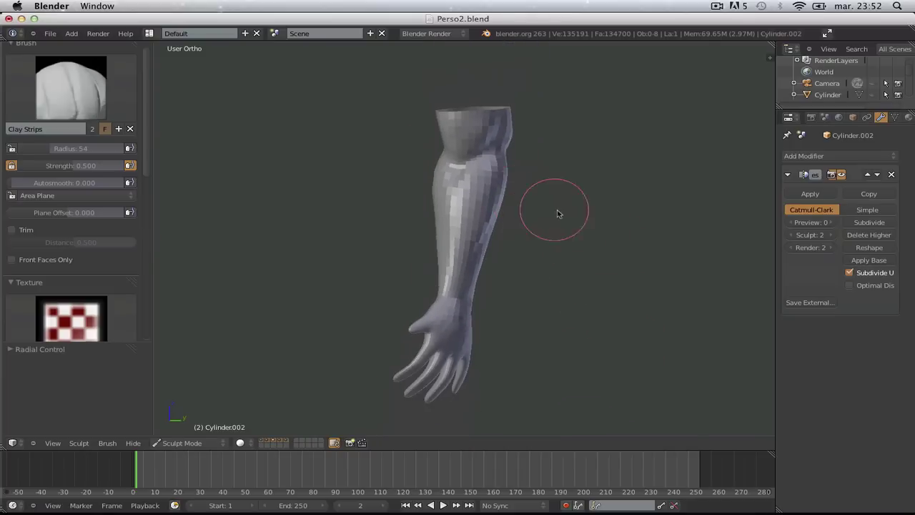
pyautogui.moveTo(558, 211)
pyautogui.mouseDown(button='middle')
pyautogui.moveTo(480, 215)
pyautogui.moveTo(632, 198)
pyautogui.mouseUp(button='middle')
pyautogui.scroll(4, 557, 193)
pyautogui.moveTo(557, 193)
pyautogui.mouseDown(button='middle')
pyautogui.moveTo(578, 311)
pyautogui.moveTo(517, 262)
pyautogui.moveTo(496, 207)
pyautogui.moveTo(462, 221)
pyautogui.moveTo(552, 246)
pyautogui.moveTo(449, 274)
pyautogui.moveTo(427, 304)
pyautogui.mouseUp(button='middle')
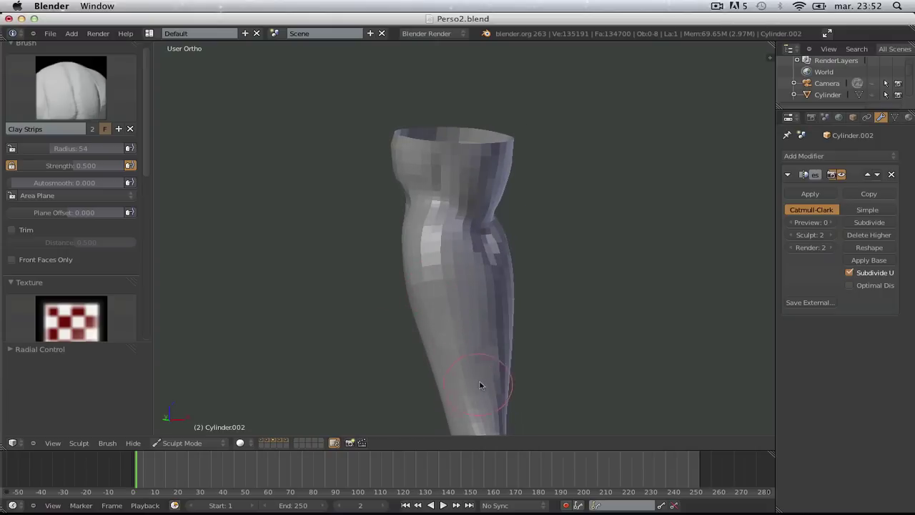
# Step: Shape the palm's hollow and the fleshy base of the thumb with Clay Strips at radius 104
pyautogui.moveTo(480, 386)
pyautogui.mouseDown(button='middle')
pyautogui.moveTo(450, 274)
pyautogui.moveTo(408, 265)
pyautogui.moveTo(523, 202)
pyautogui.moveTo(332, 173)
pyautogui.moveTo(367, 122)
pyautogui.moveTo(276, 194)
pyautogui.moveTo(347, 311)
pyautogui.moveTo(594, 255)
pyautogui.moveTo(668, 179)
pyautogui.moveTo(541, 170)
pyautogui.mouseUp(button='middle')
pyautogui.scroll(8, 595, 262)
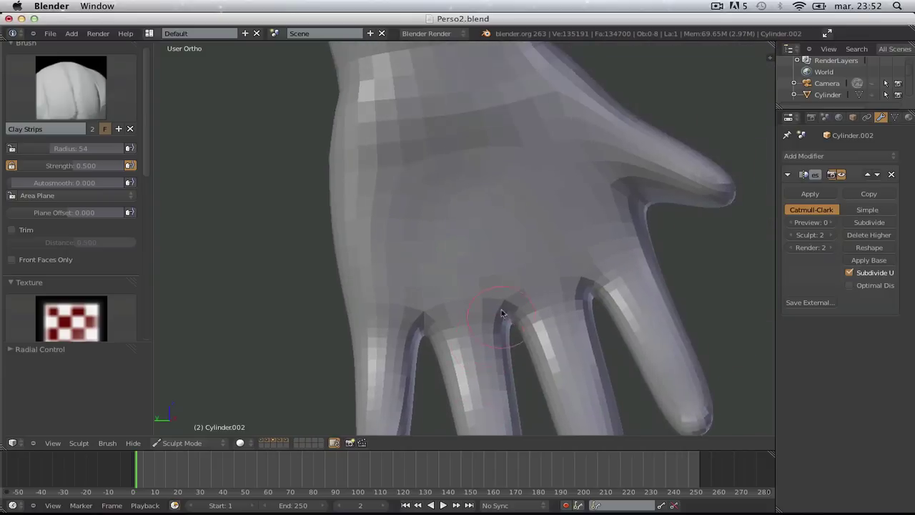
pyautogui.scroll(-5, 502, 313)
pyautogui.scroll(3, 540, 253)
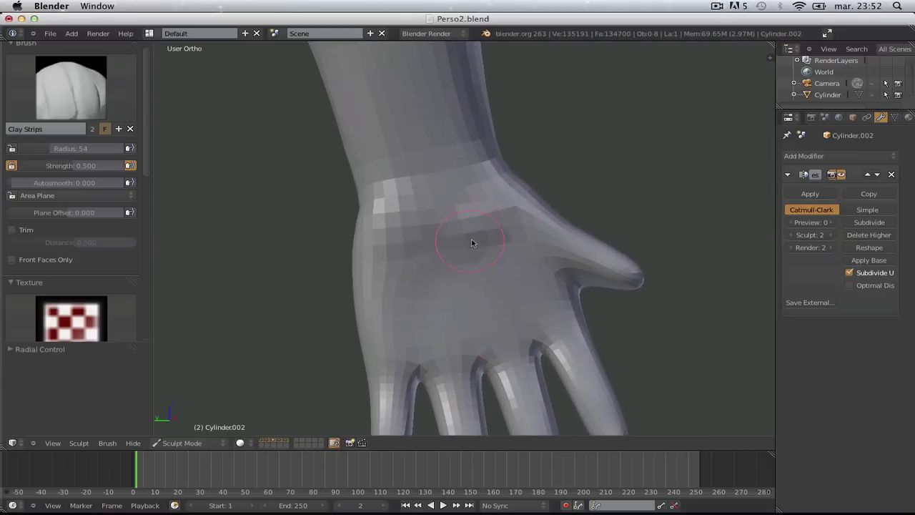
pyautogui.press('f')
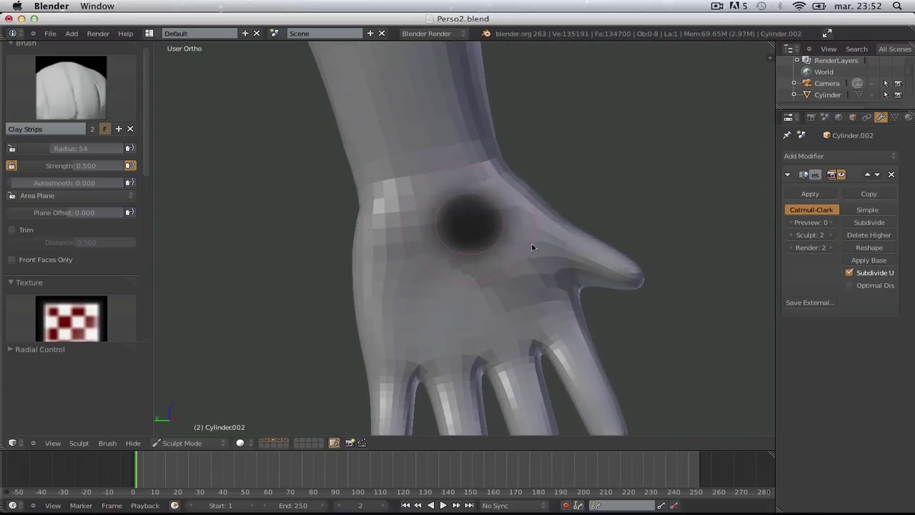
pyautogui.click(532, 247)
pyautogui.moveTo(527, 249); pyautogui.dragTo(501, 257, button='middle')
pyautogui.scroll(-2, 443, 189)
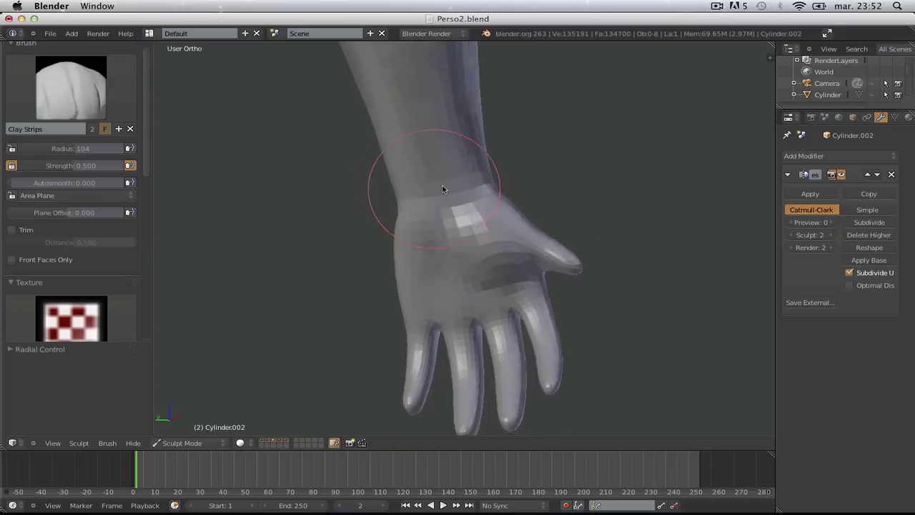
# Step: Carve the wrist fold around the joint between forearm and hand with the Crease brush at radius 41, set to Subtract
pyautogui.moveTo(443, 189)
pyautogui.mouseDown(button='middle')
pyautogui.moveTo(450, 174)
pyautogui.moveTo(297, 160)
pyautogui.mouseUp(button='middle')
pyautogui.click(71, 87)
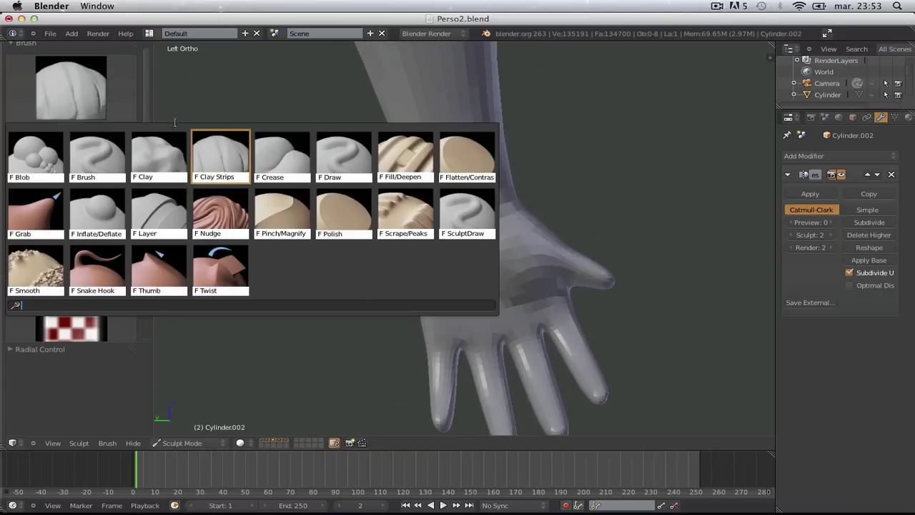
pyautogui.click(282, 154)
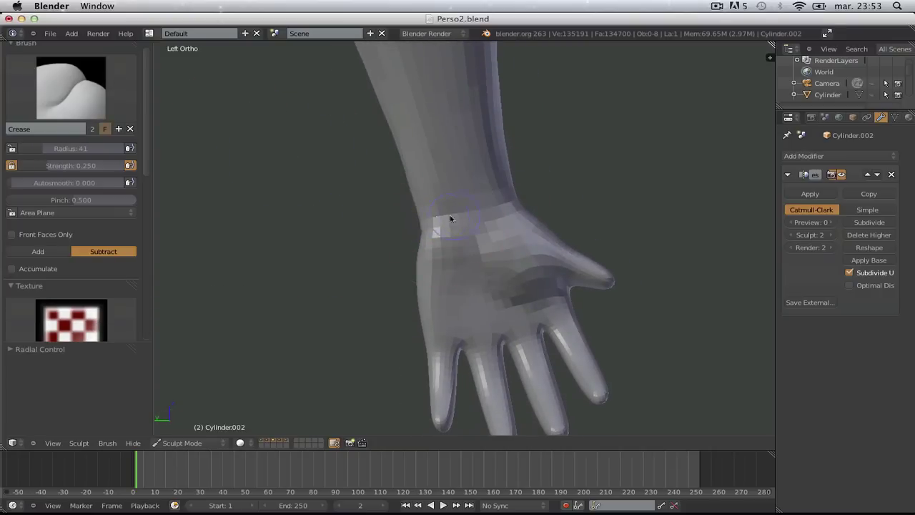
pyautogui.moveTo(523, 203); pyautogui.dragTo(460, 235, button='middle')
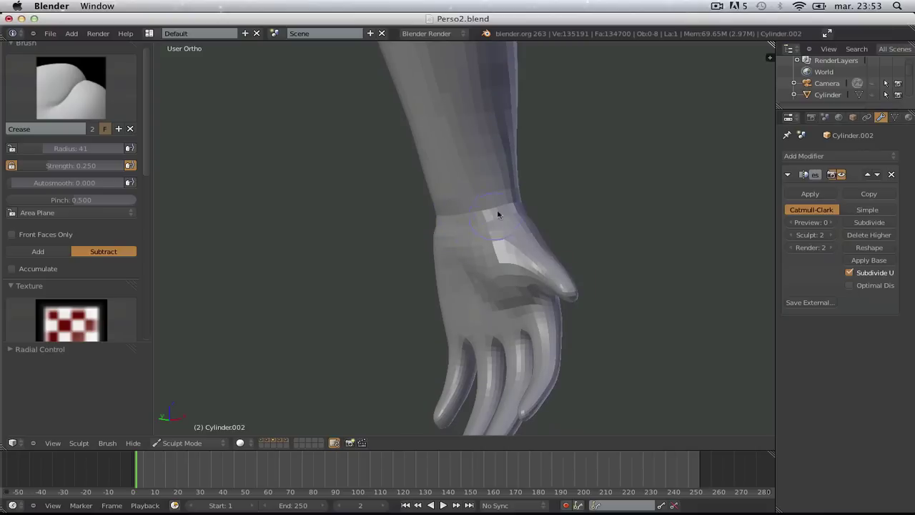
pyautogui.moveTo(513, 207); pyautogui.dragTo(429, 211, button='middle')
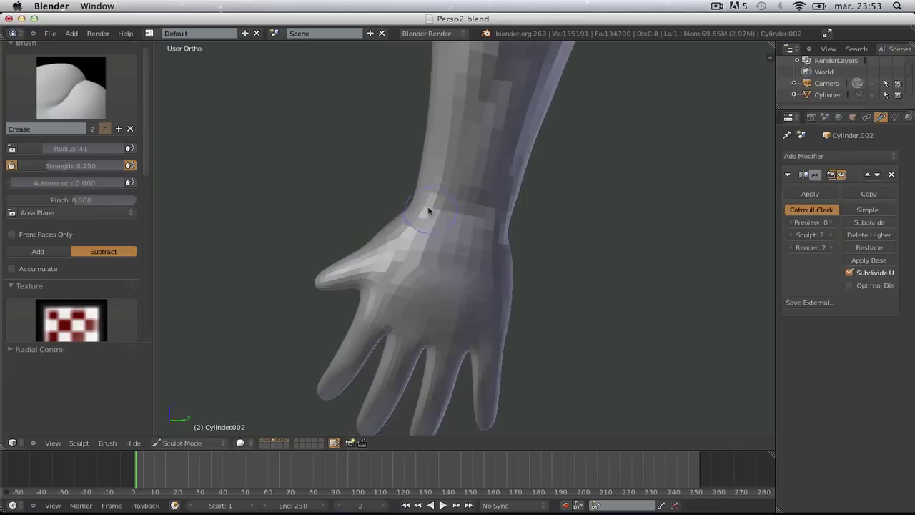
pyautogui.moveTo(527, 231); pyautogui.dragTo(446, 217, button='middle')
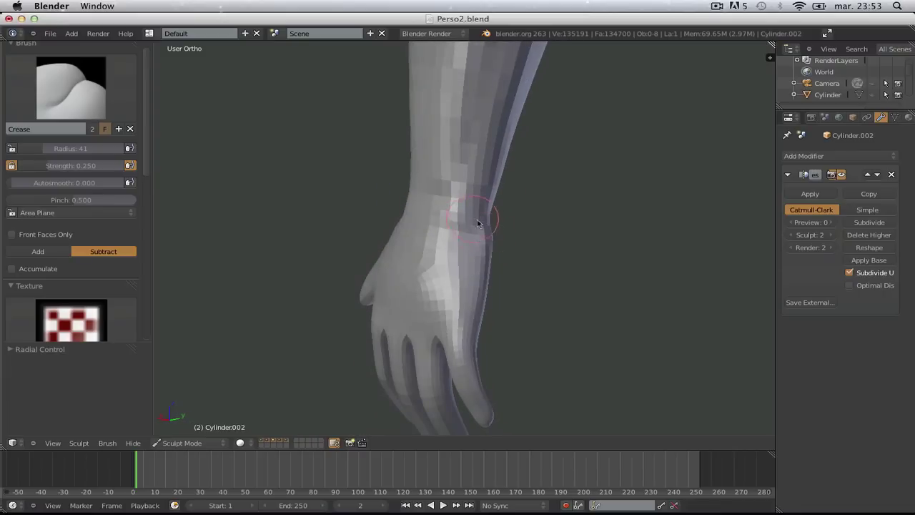
pyautogui.scroll(-3, 441, 274)
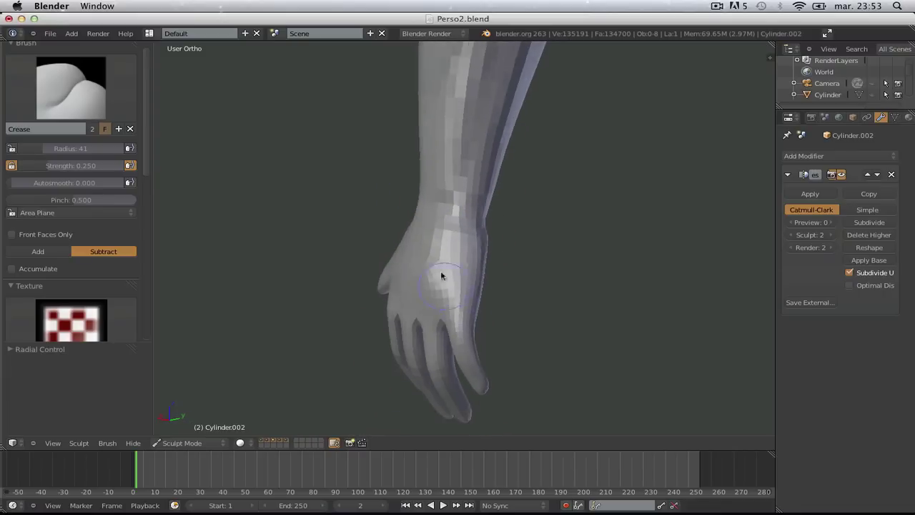
pyautogui.moveTo(441, 274); pyautogui.dragTo(503, 255, button='middle')
# Step: Build up the knuckles along the back of the hand with Clay Strips at radius 41
pyautogui.press('KP_3')
pyautogui.scroll(3, 451, 296)
pyautogui.moveTo(451, 296)
pyautogui.mouseDown(button='middle')
pyautogui.moveTo(496, 317)
pyautogui.moveTo(462, 272)
pyautogui.moveTo(337, 180)
pyautogui.mouseUp(button='middle')
pyautogui.click(90, 100)
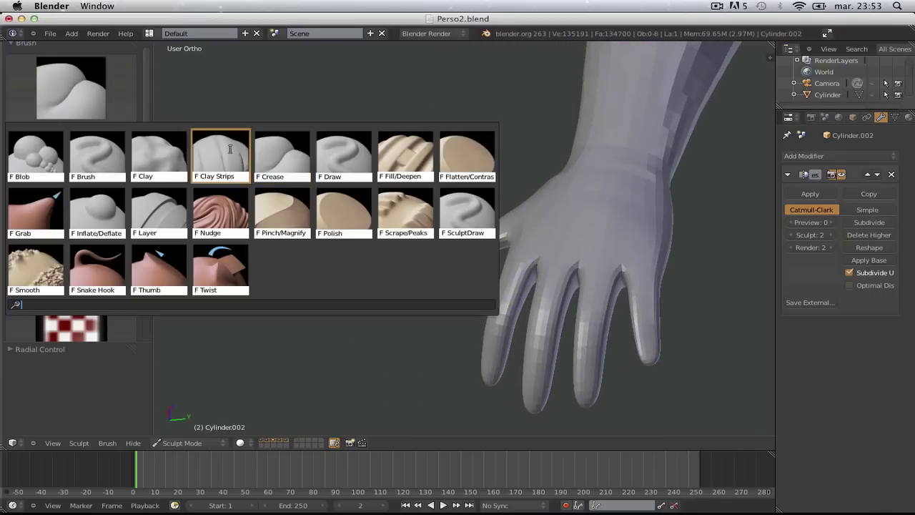
pyautogui.click(221, 154)
pyautogui.moveTo(415, 253)
pyautogui.mouseDown(button='middle')
pyautogui.moveTo(546, 247)
pyautogui.moveTo(513, 219)
pyautogui.mouseUp(button='middle')
pyautogui.scroll(5, 511, 218)
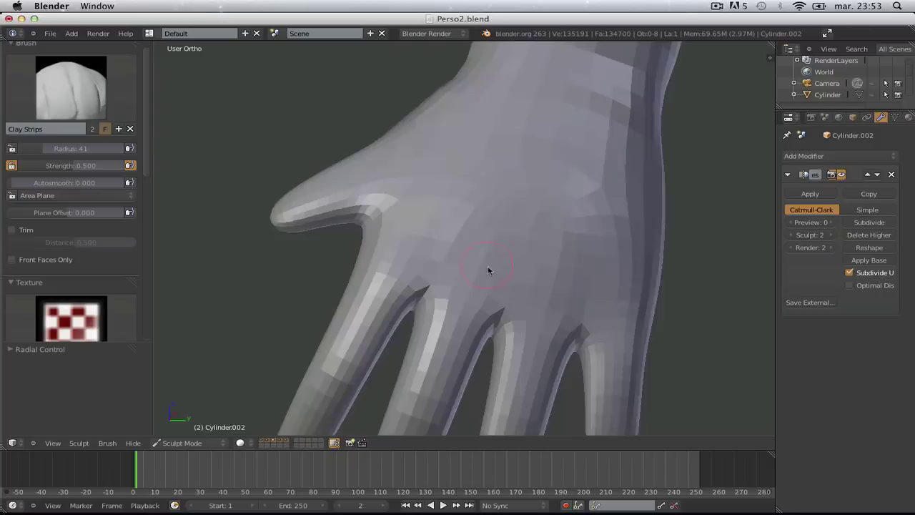
pyautogui.moveTo(488, 266)
pyautogui.mouseDown(button='middle')
pyautogui.moveTo(423, 246)
pyautogui.moveTo(398, 259)
pyautogui.moveTo(405, 280)
pyautogui.moveTo(384, 272)
pyautogui.moveTo(454, 296)
pyautogui.mouseUp(button='middle')
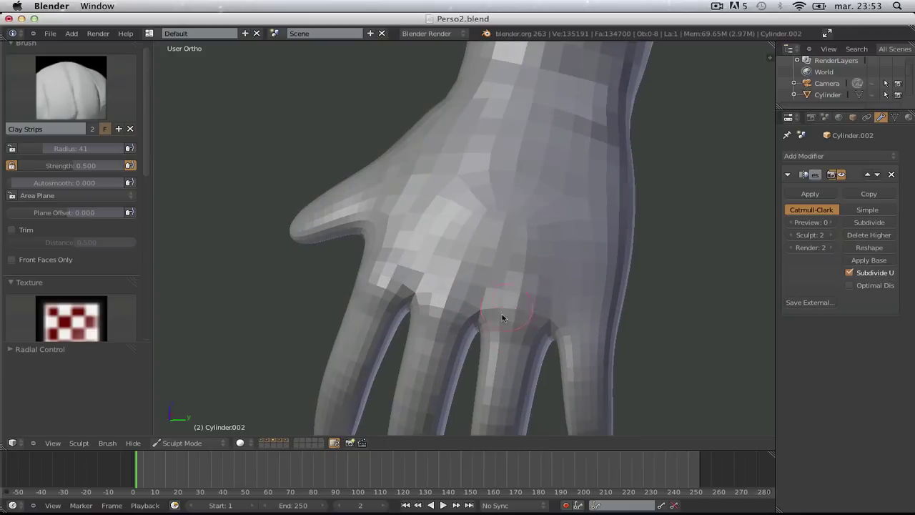
pyautogui.moveTo(603, 321)
pyautogui.mouseDown(button='middle')
pyautogui.moveTo(579, 281)
pyautogui.moveTo(501, 307)
pyautogui.moveTo(432, 225)
pyautogui.mouseUp(button='middle')
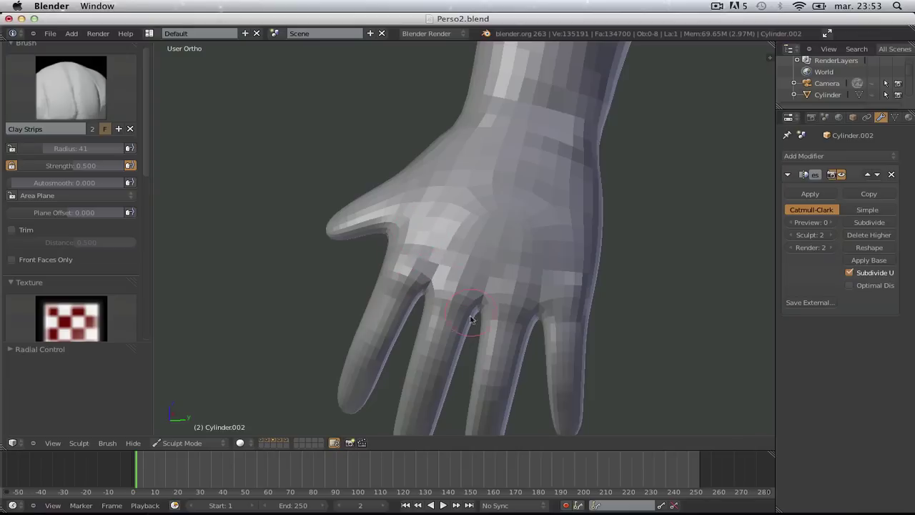
# Step: Sculpt the tendon ridges running from the knuckles across the back of the hand with Clay Strips at radius 34
pyautogui.press('f')
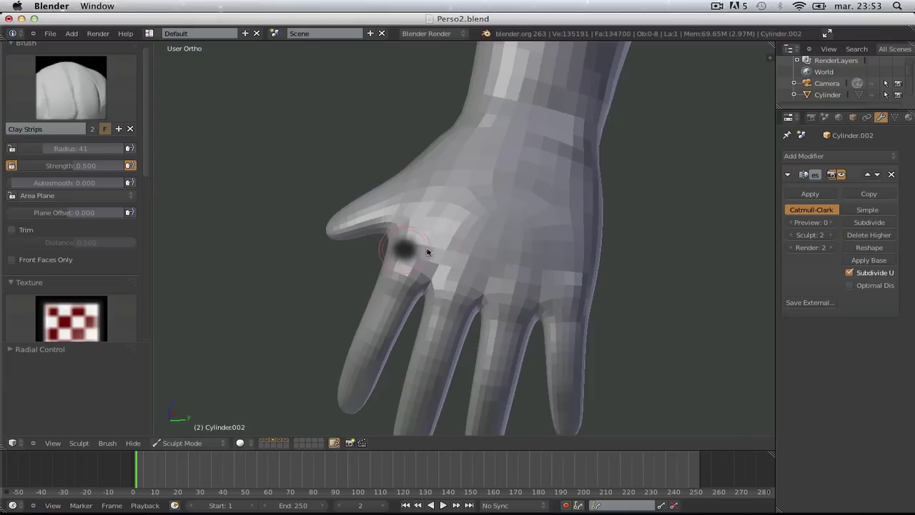
pyautogui.click(432, 251)
pyautogui.moveTo(415, 253)
pyautogui.mouseDown()
pyautogui.moveTo(475, 158)
pyautogui.moveTo(429, 241)
pyautogui.mouseUp()
pyautogui.moveTo(433, 275); pyautogui.dragTo(465, 219)
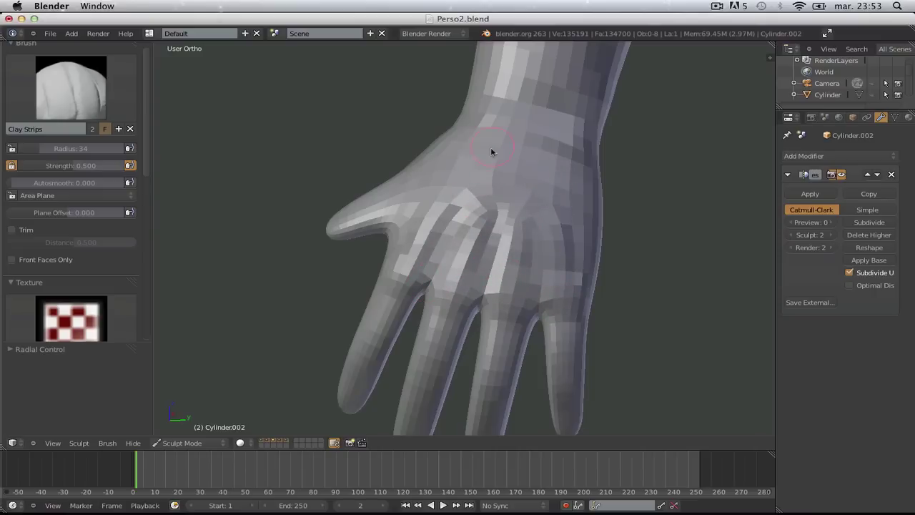
pyautogui.moveTo(485, 198)
pyautogui.mouseDown()
pyautogui.moveTo(445, 267)
pyautogui.moveTo(510, 236)
pyautogui.mouseUp()
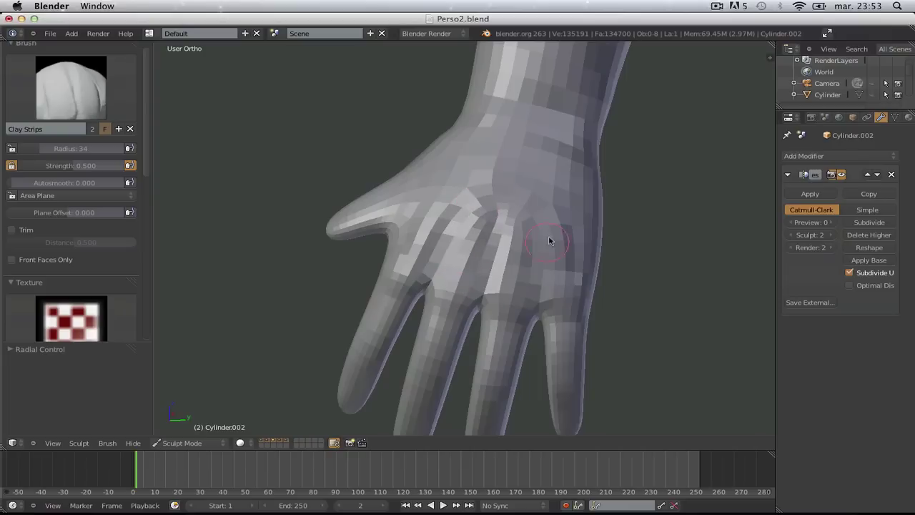
pyautogui.scroll(-3, 465, 204)
pyautogui.moveTo(465, 204)
pyautogui.mouseDown(button='middle')
pyautogui.moveTo(511, 241)
pyautogui.moveTo(484, 266)
pyautogui.mouseUp(button='middle')
pyautogui.scroll(5, 476, 232)
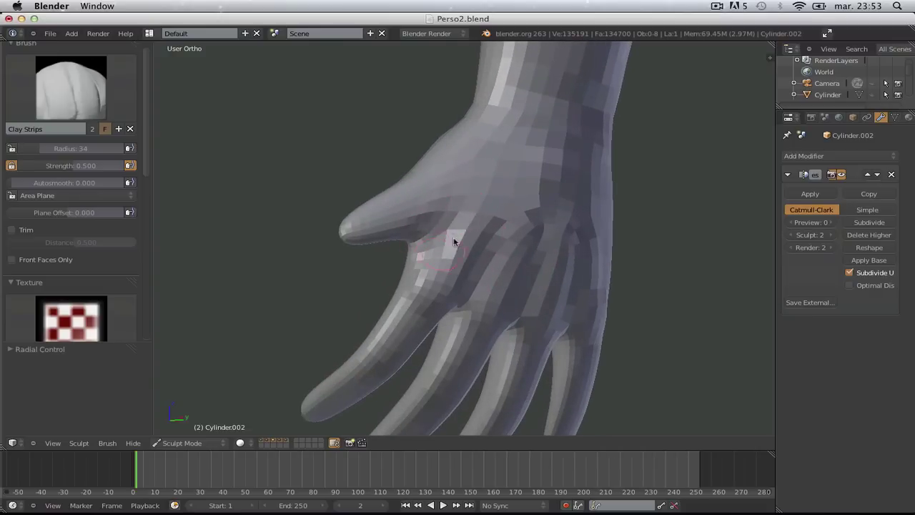
pyautogui.scroll(-5, 453, 242)
pyautogui.moveTo(459, 179); pyautogui.dragTo(482, 241, button='middle')
pyautogui.scroll(-3, 476, 258)
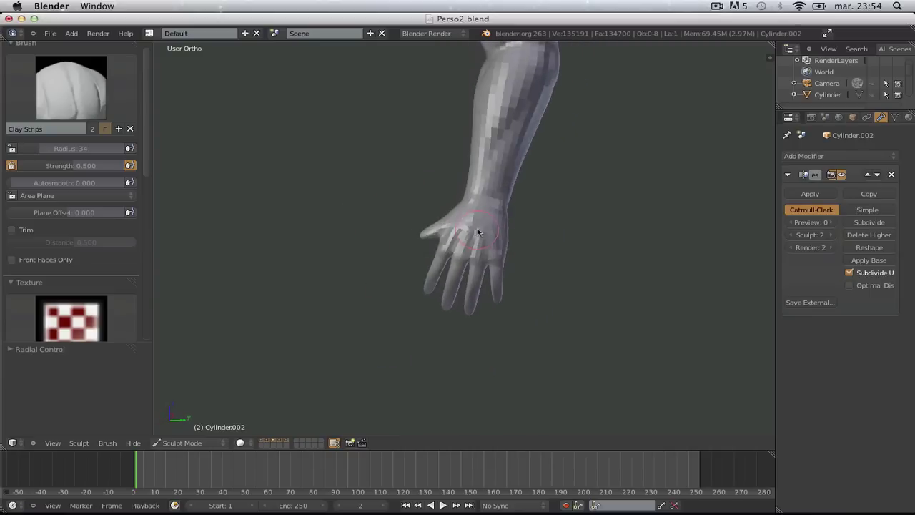
# Step: Build up the row of pads on the palm below the four fingers with Clay Strips at radius 54
pyautogui.scroll(5, 490, 302)
pyautogui.moveTo(490, 301); pyautogui.dragTo(472, 169, button='middle')
pyautogui.click(301, 207)
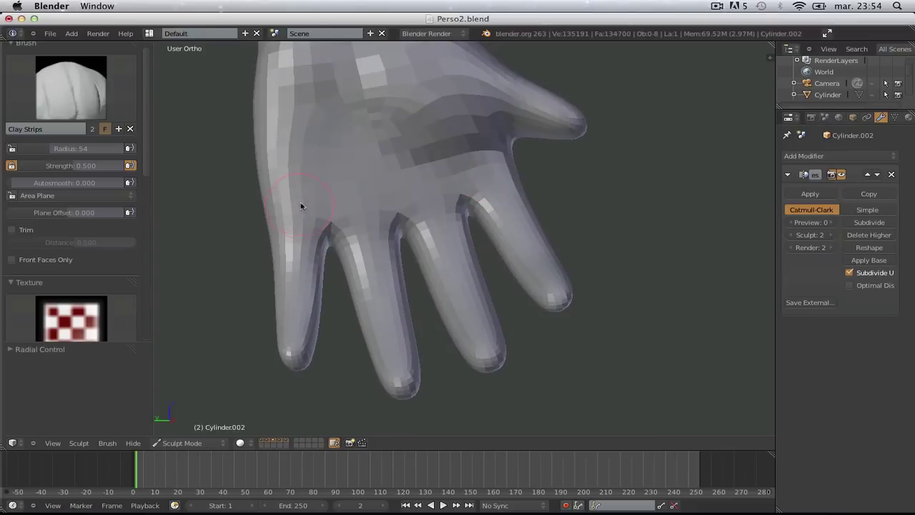
pyautogui.click(353, 209)
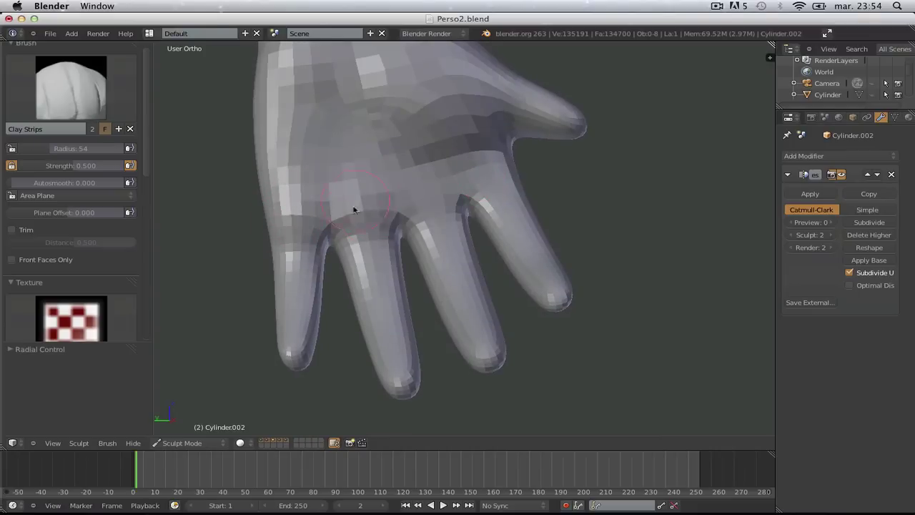
pyautogui.moveTo(424, 197)
pyautogui.mouseDown()
pyautogui.moveTo(435, 205)
pyautogui.moveTo(480, 173)
pyautogui.mouseUp()
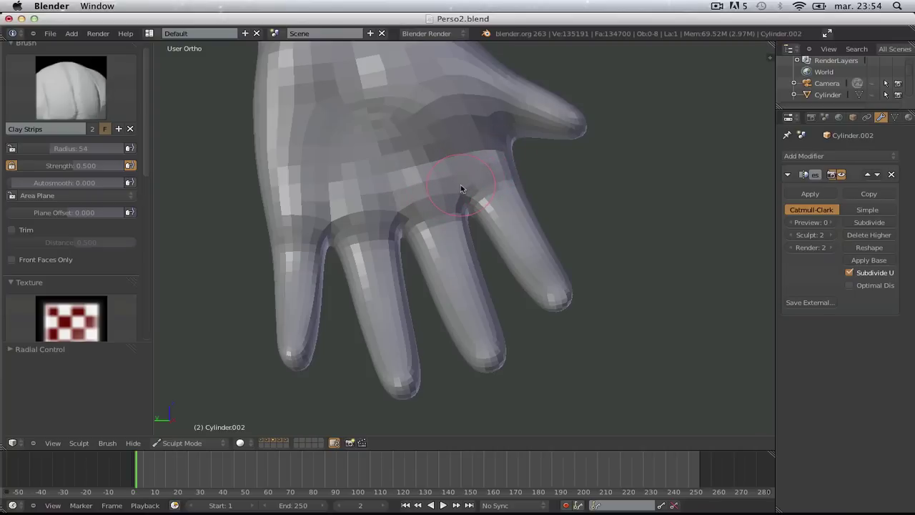
# Step: Refine the volumes of the palm's heel and its outer edge on the little-finger side
pyautogui.scroll(-4, 386, 164)
pyautogui.moveTo(370, 150); pyautogui.dragTo(376, 184, button='middle')
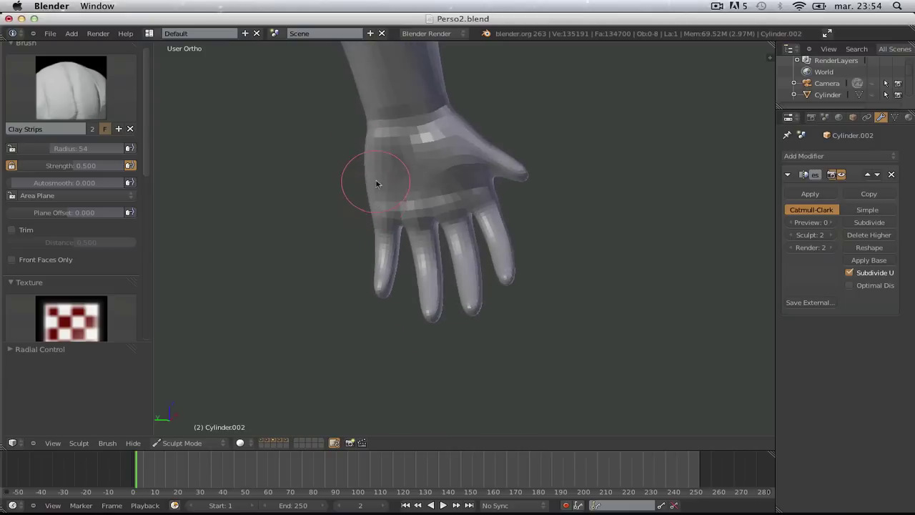
pyautogui.scroll(3, 377, 185)
pyautogui.keyDown('shift'); pyautogui.moveTo(403, 214); pyautogui.dragTo(438, 250, button='middle'); pyautogui.keyUp('shift')
pyautogui.moveTo(439, 250); pyautogui.dragTo(443, 213, button='middle')
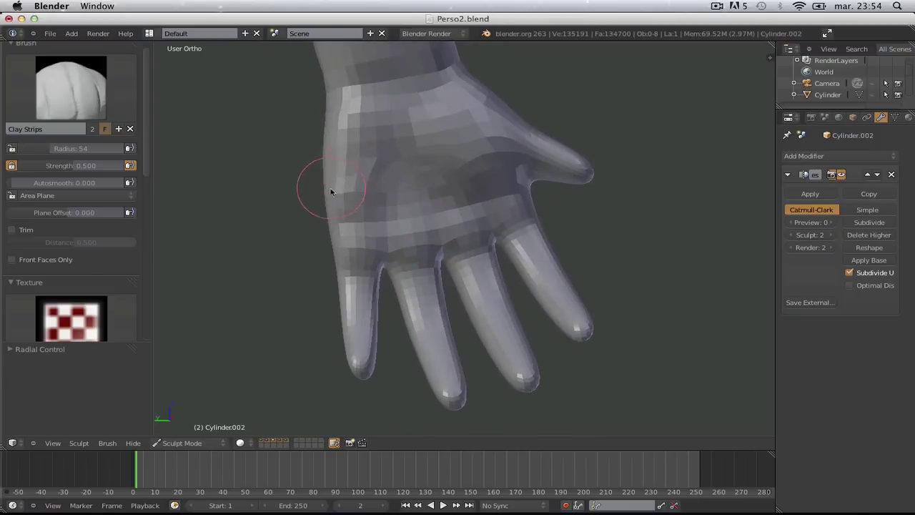
pyautogui.moveTo(330, 191); pyautogui.dragTo(361, 192, button='middle')
# Step: Shape the outer side of the hand between the wrist and the little finger
pyautogui.moveTo(365, 141)
pyautogui.mouseDown(button='middle')
pyautogui.moveTo(441, 150)
pyautogui.moveTo(450, 106)
pyautogui.moveTo(460, 162)
pyautogui.moveTo(499, 176)
pyautogui.moveTo(496, 157)
pyautogui.mouseUp(button='middle')
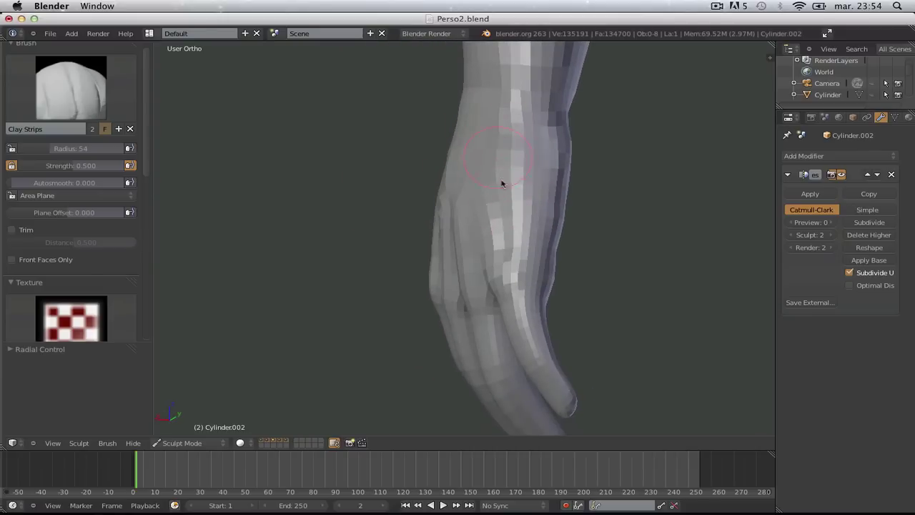
pyautogui.moveTo(502, 184); pyautogui.dragTo(525, 234)
pyautogui.moveTo(530, 246); pyautogui.dragTo(423, 271, button='middle')
pyautogui.scroll(-3, 438, 276)
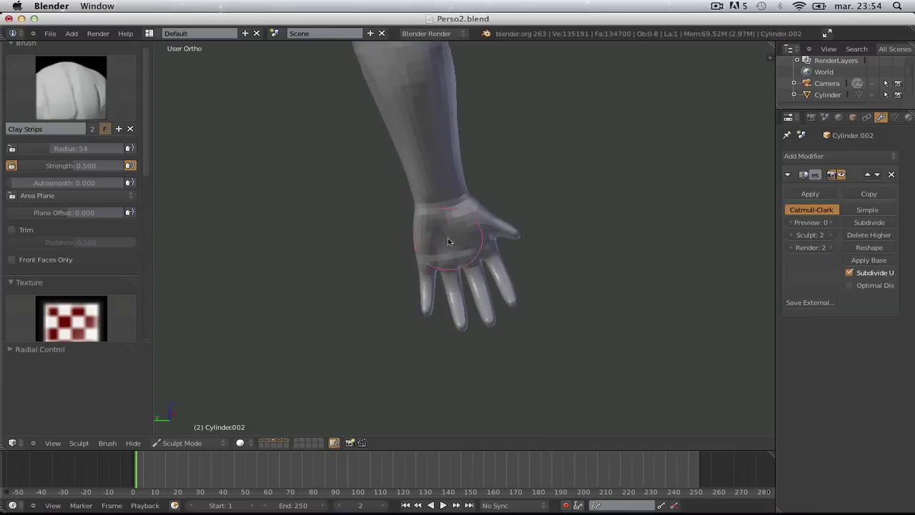
pyautogui.moveTo(448, 239); pyautogui.dragTo(493, 255, button='middle')
# Step: Adjust the forearm's silhouette with the Grab brush at radius 69
pyautogui.scroll(3, 505, 268)
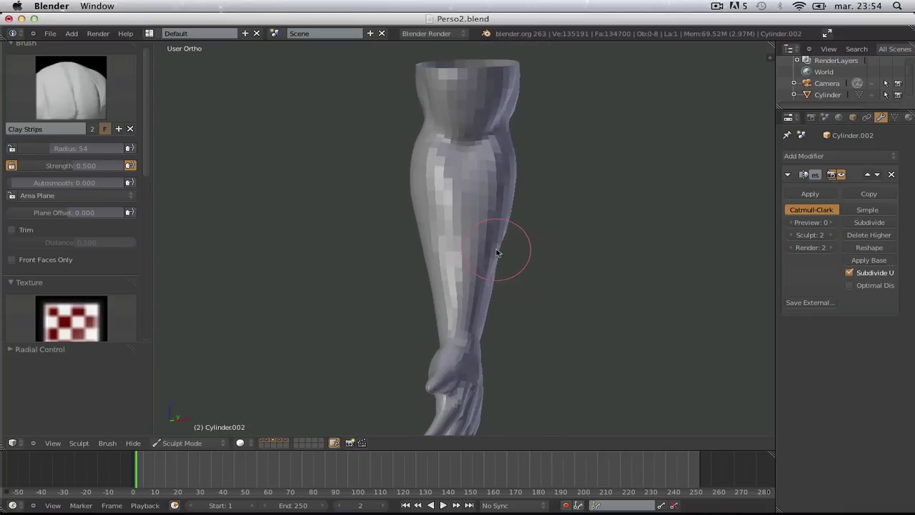
pyautogui.press('g')
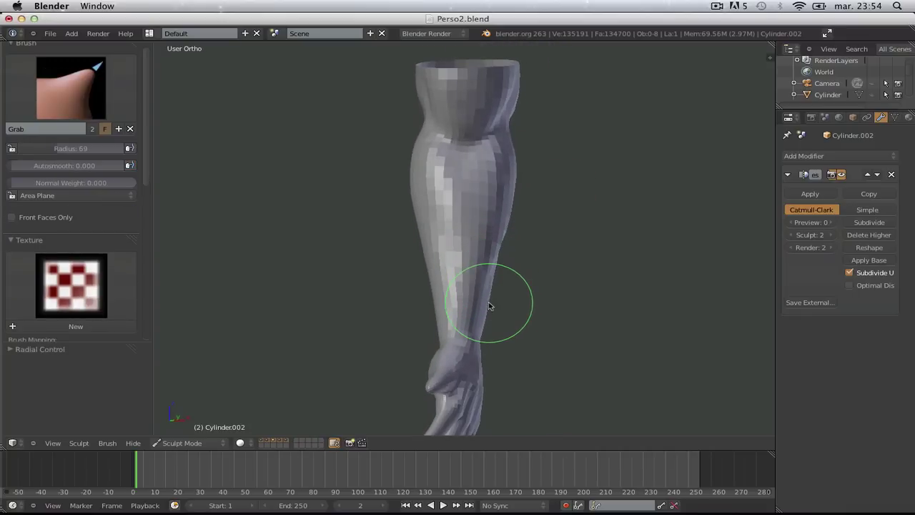
pyautogui.moveTo(490, 305)
pyautogui.mouseDown(button='middle')
pyautogui.moveTo(494, 290)
pyautogui.moveTo(431, 249)
pyautogui.moveTo(310, 205)
pyautogui.moveTo(404, 241)
pyautogui.moveTo(401, 251)
pyautogui.moveTo(377, 172)
pyautogui.moveTo(544, 228)
pyautogui.moveTo(426, 255)
pyautogui.moveTo(576, 258)
pyautogui.moveTo(449, 266)
pyautogui.moveTo(482, 290)
pyautogui.moveTo(505, 270)
pyautogui.moveTo(522, 294)
pyautogui.moveTo(370, 327)
pyautogui.moveTo(521, 308)
pyautogui.moveTo(501, 302)
pyautogui.mouseUp(button='middle')
pyautogui.scroll(2, 482, 290)
pyautogui.moveTo(466, 238)
pyautogui.mouseDown(button='middle')
pyautogui.moveTo(494, 224)
pyautogui.moveTo(457, 237)
pyautogui.mouseUp(button='middle')
# Step: Deepen the inner elbow fold with the Crease brush at radius 24, set to Subtract
pyautogui.click(72, 87)
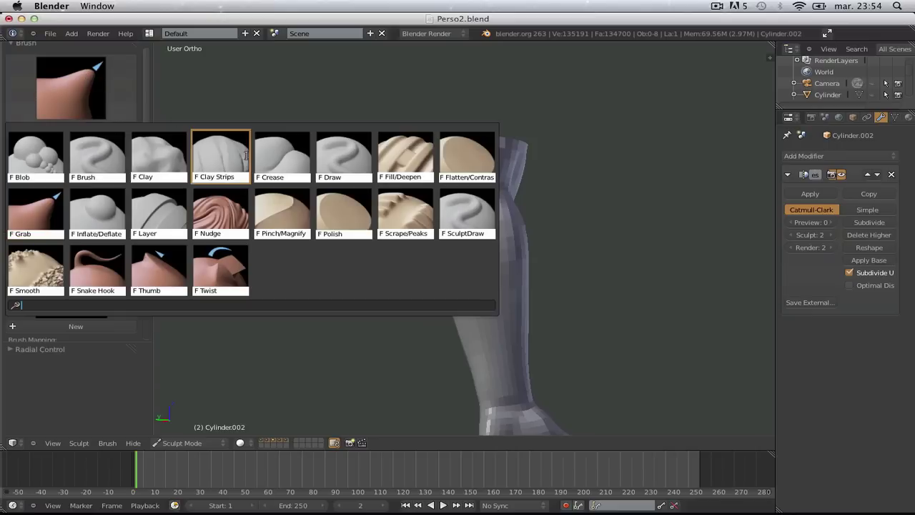
pyautogui.click(282, 161)
pyautogui.click(465, 231)
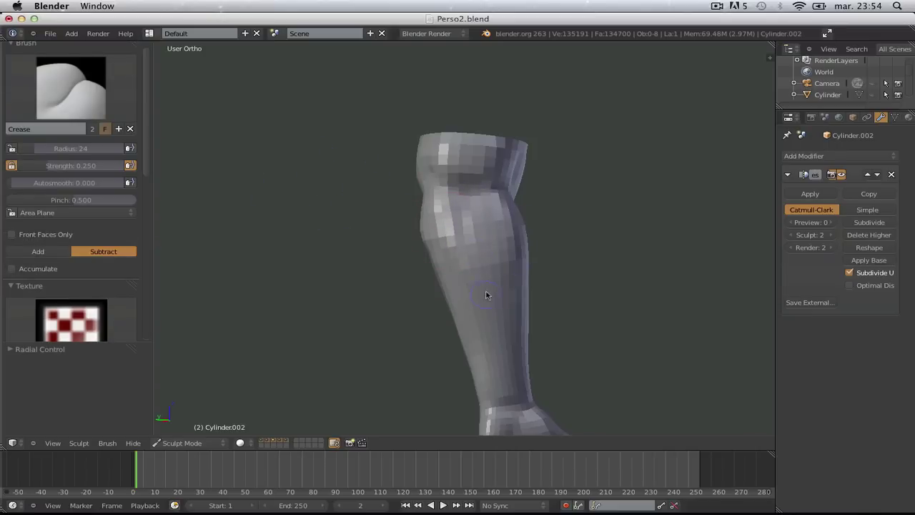
pyautogui.moveTo(472, 294); pyautogui.dragTo(498, 271, button='middle')
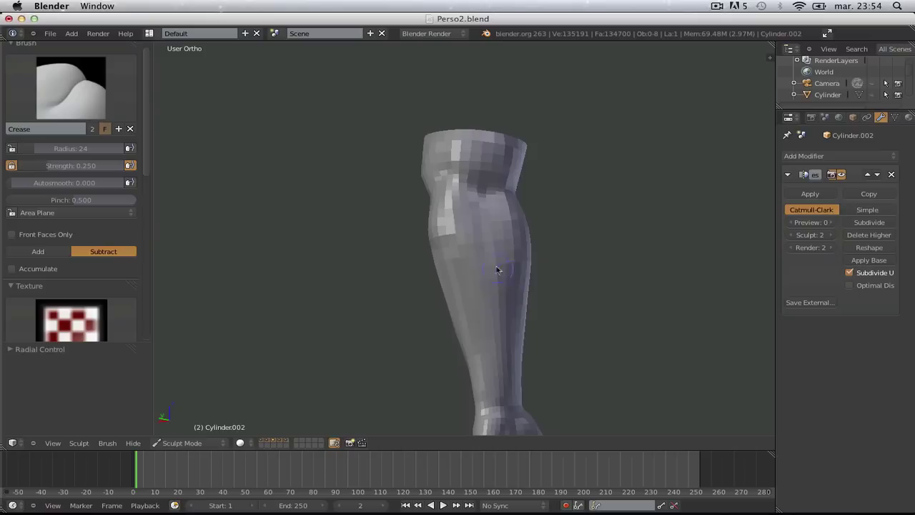
pyautogui.scroll(-4, 482, 210)
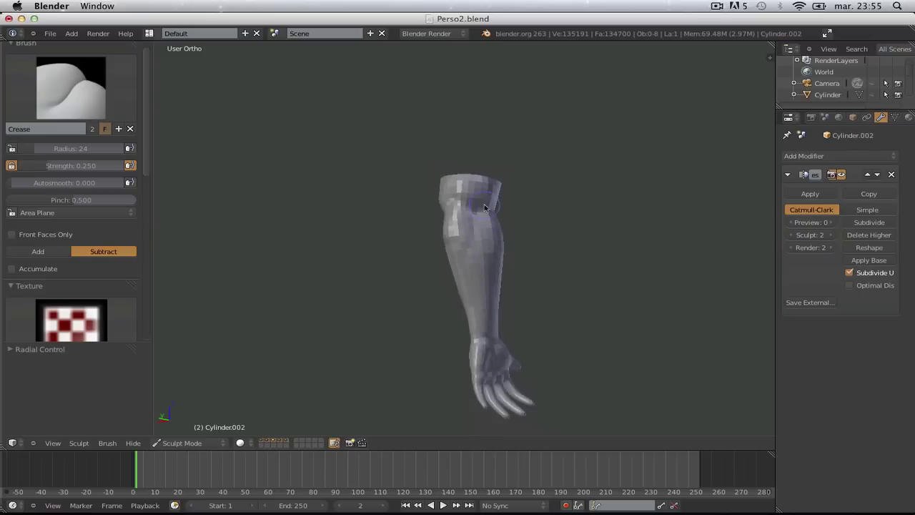
# Step: Build up the palm side of the ring, middle and index fingers with the Clay Strips brush at radius 53
pyautogui.moveTo(482, 210); pyautogui.dragTo(623, 270, button='middle')
pyautogui.scroll(6, 536, 165)
pyautogui.scroll(4, 623, 270)
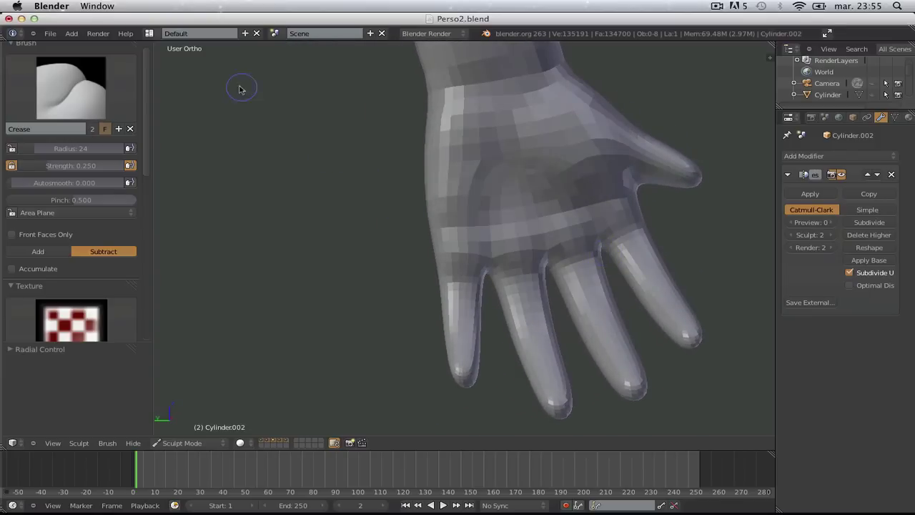
pyautogui.click(71, 87)
pyautogui.click(216, 152)
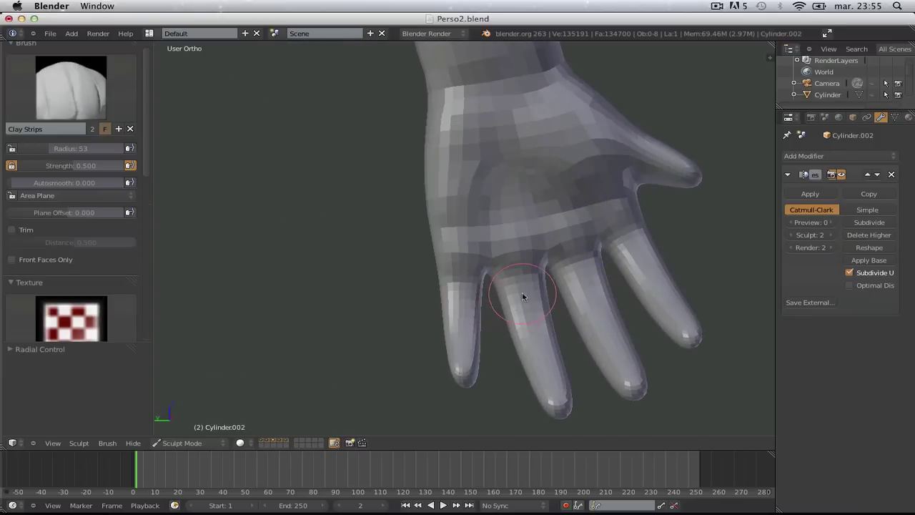
pyautogui.moveTo(523, 297); pyautogui.dragTo(492, 262, button='middle')
pyautogui.moveTo(486, 241); pyautogui.dragTo(505, 237)
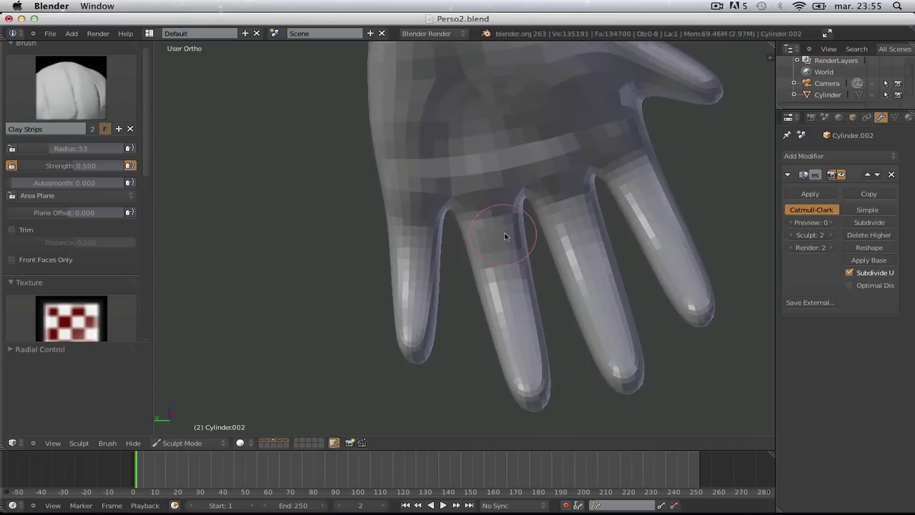
pyautogui.moveTo(486, 281); pyautogui.dragTo(552, 333, button='middle')
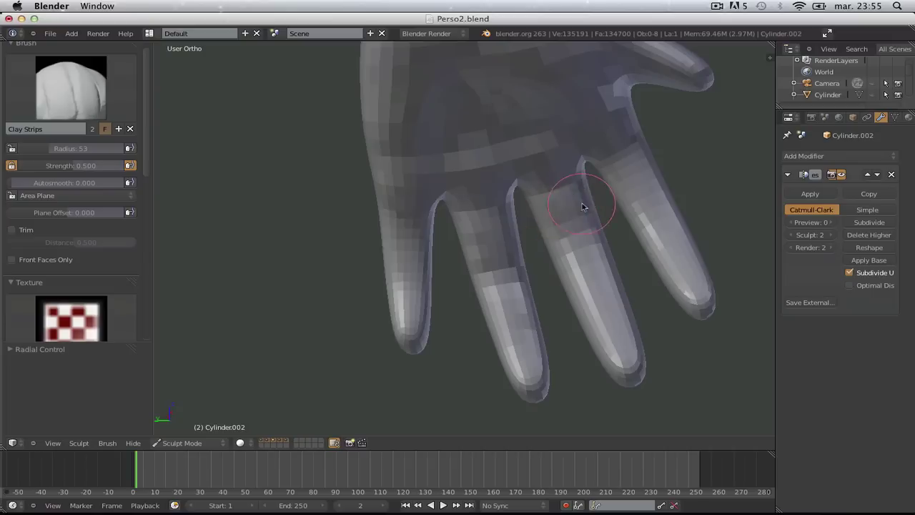
pyautogui.moveTo(593, 235); pyautogui.dragTo(601, 249, button='middle')
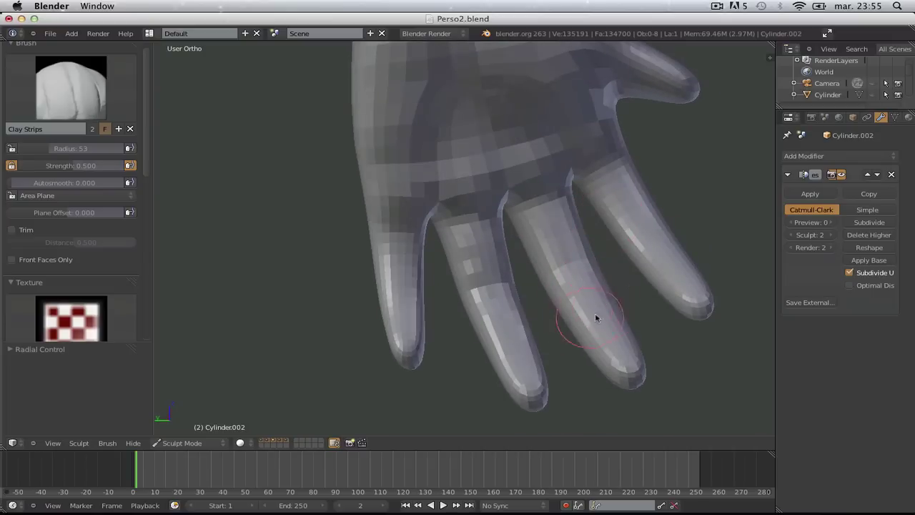
pyautogui.moveTo(605, 204); pyautogui.dragTo(640, 239)
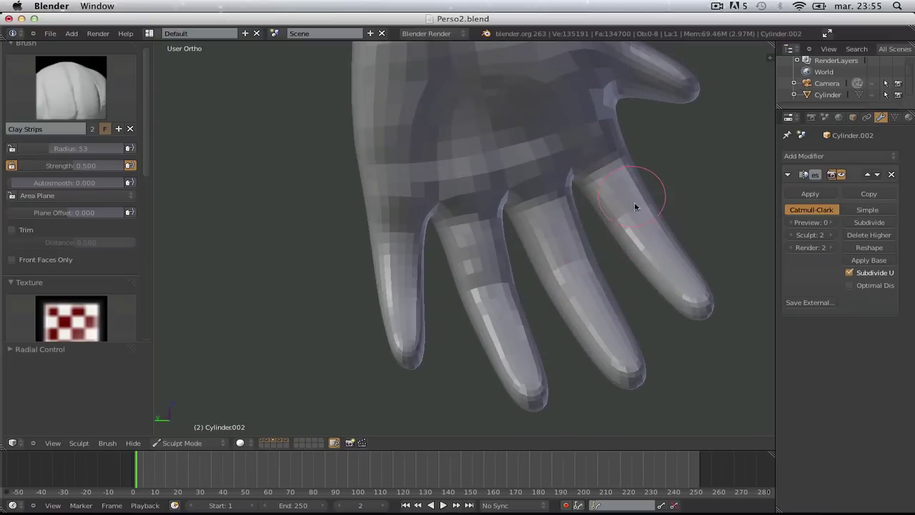
pyautogui.moveTo(634, 207); pyautogui.dragTo(700, 305)
# Step: Add volume to the palm's pads along the base of the fingers, starting at the little finger
pyautogui.moveTo(408, 318)
pyautogui.mouseDown(button='middle')
pyautogui.moveTo(401, 262)
pyautogui.moveTo(572, 207)
pyautogui.moveTo(529, 170)
pyautogui.moveTo(415, 206)
pyautogui.moveTo(351, 270)
pyautogui.mouseUp(button='middle')
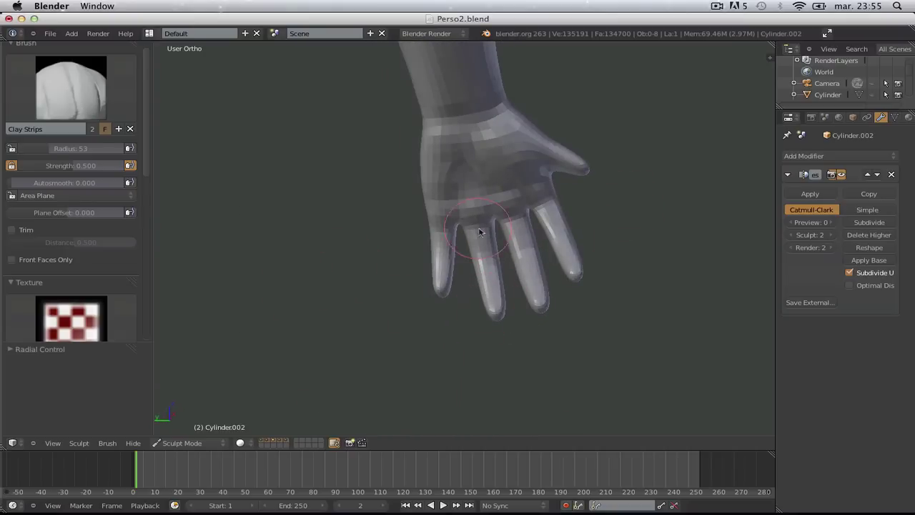
pyautogui.scroll(4, 430, 289)
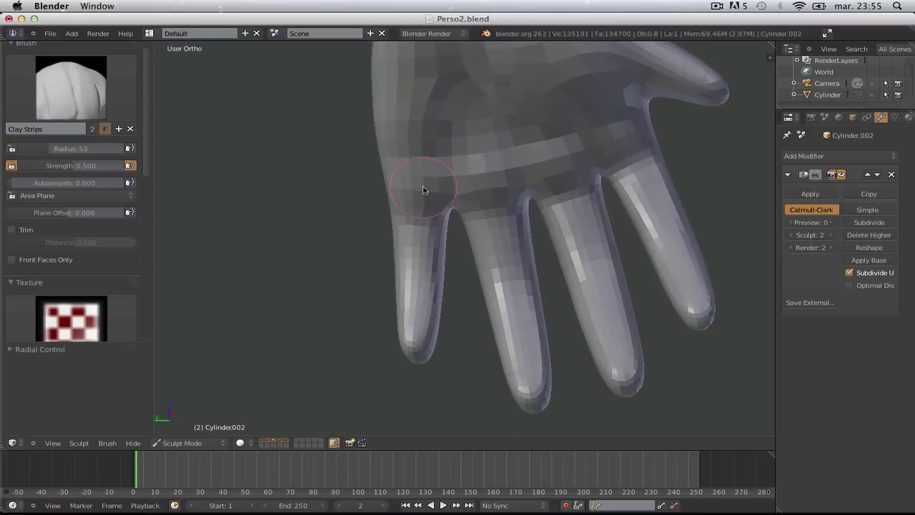
pyautogui.moveTo(424, 190); pyautogui.dragTo(412, 188, button='middle')
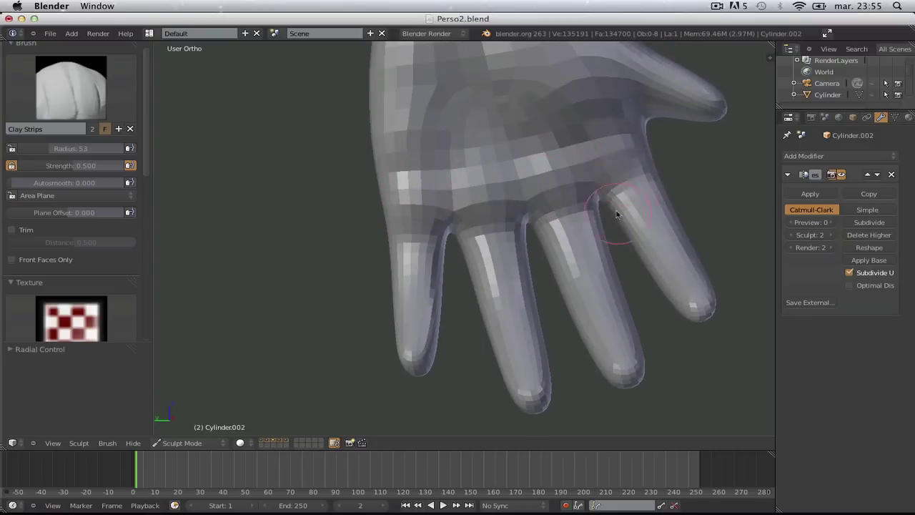
pyautogui.moveTo(618, 215); pyautogui.dragTo(498, 259, button='middle')
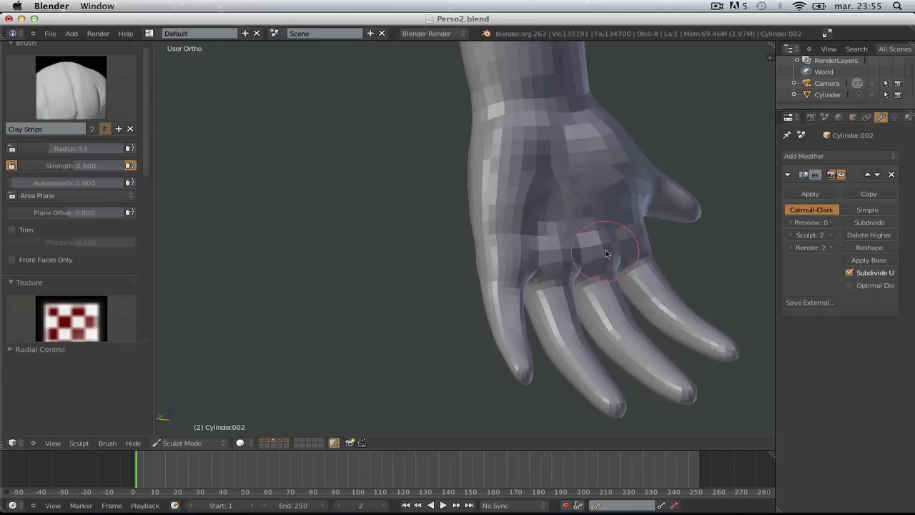
# Step: Build up the joints on the back of the index, middle and ring fingers with Clay Strips at radius 41
pyautogui.scroll(-3, 572, 258)
pyautogui.moveTo(593, 215); pyautogui.dragTo(308, 195, button='middle')
pyautogui.moveTo(354, 243); pyautogui.dragTo(462, 301, button='middle')
pyautogui.scroll(7, 462, 301)
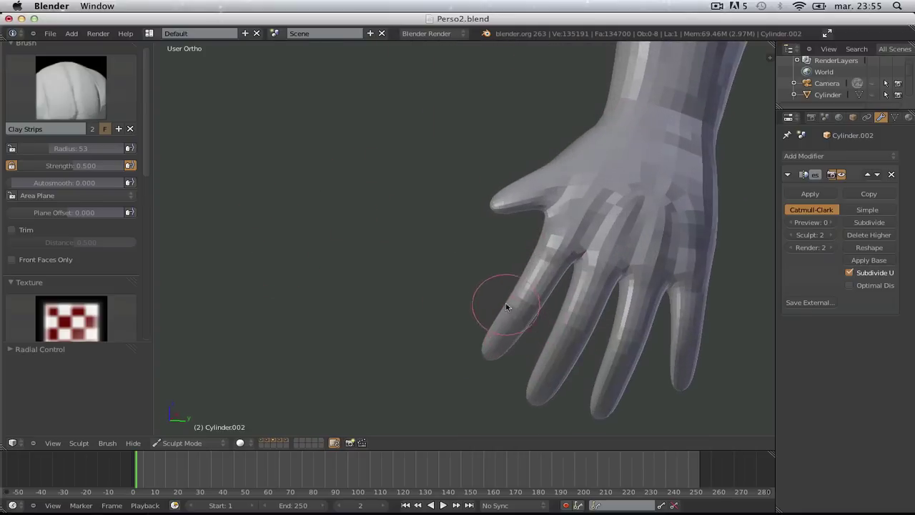
pyautogui.moveTo(591, 230); pyautogui.dragTo(401, 238, button='middle')
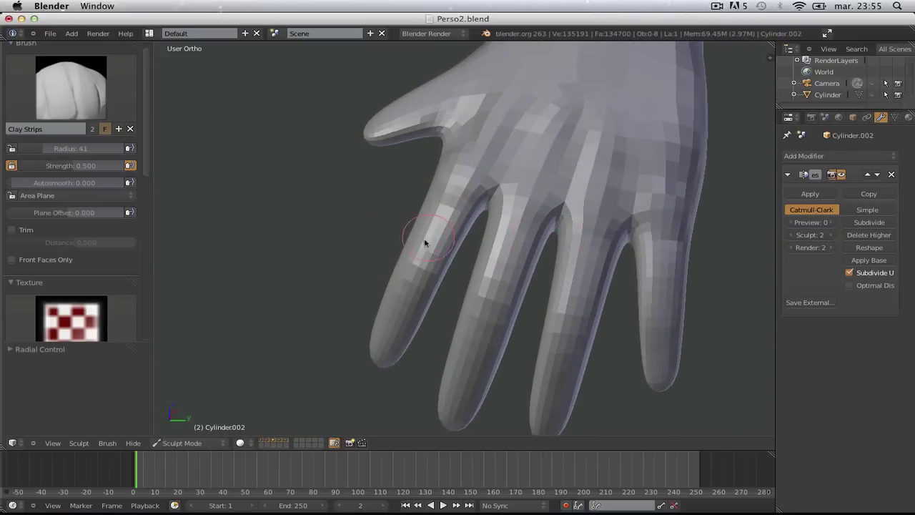
pyautogui.moveTo(401, 315); pyautogui.dragTo(428, 236)
pyautogui.moveTo(428, 244); pyautogui.dragTo(445, 272, button='middle')
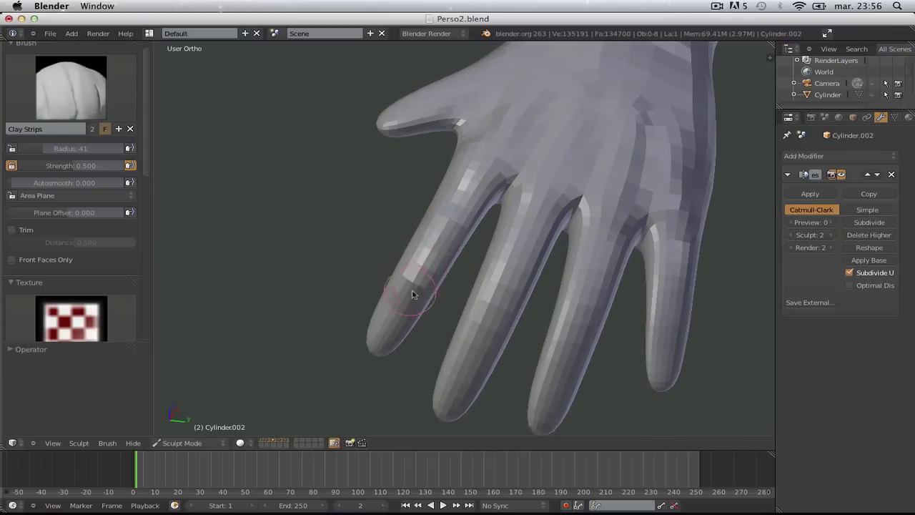
pyautogui.moveTo(437, 241)
pyautogui.mouseDown(button='middle')
pyautogui.moveTo(580, 307)
pyautogui.moveTo(682, 303)
pyautogui.moveTo(522, 218)
pyautogui.moveTo(520, 239)
pyautogui.moveTo(517, 231)
pyautogui.moveTo(431, 229)
pyautogui.moveTo(512, 286)
pyautogui.moveTo(520, 285)
pyautogui.moveTo(517, 241)
pyautogui.mouseUp(button='middle')
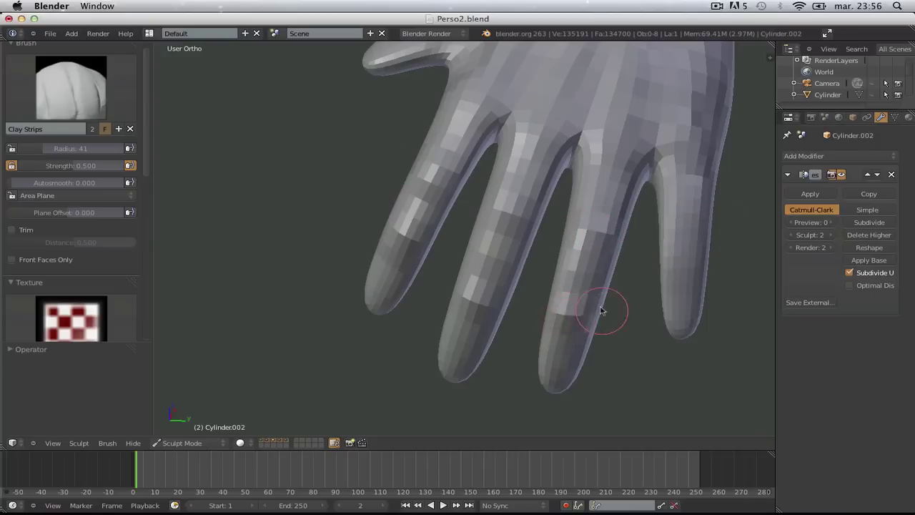
# Step: Add volume to the joints on the back of the little finger
pyautogui.moveTo(600, 311)
pyautogui.mouseDown(button='middle')
pyautogui.moveTo(515, 246)
pyautogui.moveTo(556, 254)
pyautogui.moveTo(507, 276)
pyautogui.moveTo(546, 256)
pyautogui.moveTo(533, 297)
pyautogui.mouseUp(button='middle')
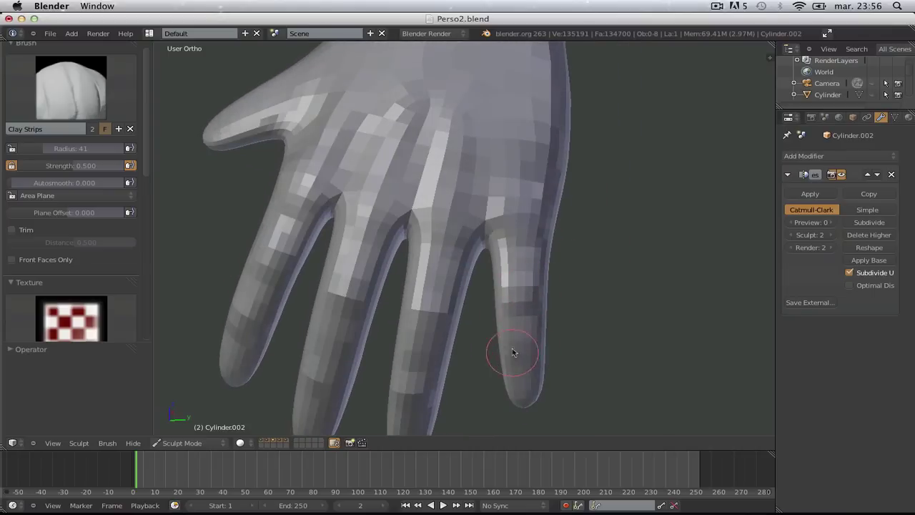
pyautogui.moveTo(512, 352); pyautogui.dragTo(516, 289)
pyautogui.moveTo(529, 359)
pyautogui.mouseDown(button='middle')
pyautogui.moveTo(530, 261)
pyautogui.moveTo(530, 288)
pyautogui.mouseUp(button='middle')
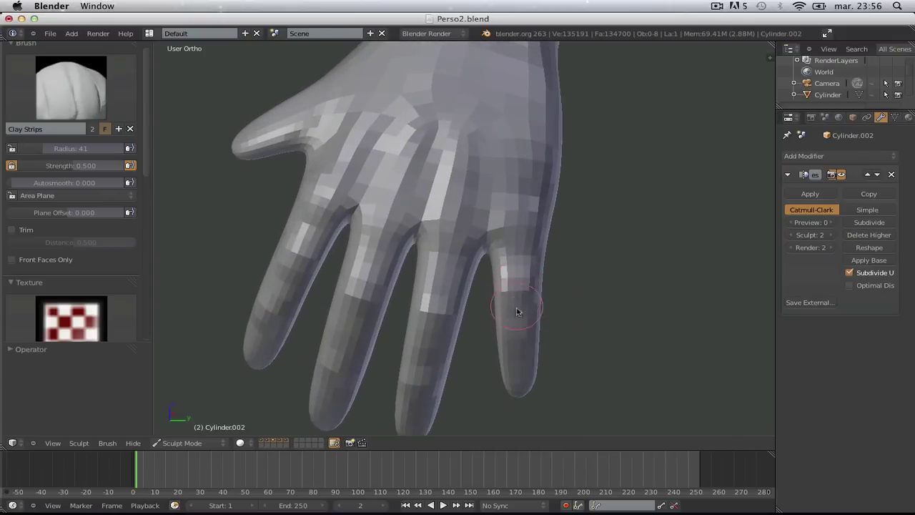
# Step: Carve the little finger's palm-side joint folds with the Crease brush at radius 41, set to Subtract
pyautogui.scroll(-3, 529, 336)
pyautogui.moveTo(537, 262)
pyautogui.mouseDown(button='middle')
pyautogui.moveTo(423, 262)
pyautogui.moveTo(282, 305)
pyautogui.moveTo(320, 281)
pyautogui.mouseUp(button='middle')
pyautogui.scroll(2, 319, 281)
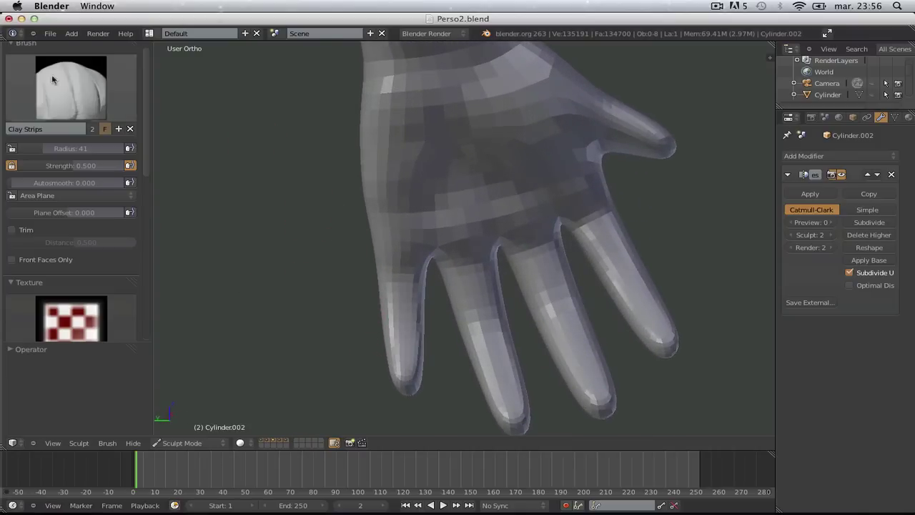
pyautogui.click(71, 88)
pyautogui.click(281, 161)
pyautogui.scroll(4, 387, 302)
pyautogui.moveTo(387, 302)
pyautogui.mouseDown(button='middle')
pyautogui.moveTo(429, 298)
pyautogui.moveTo(401, 307)
pyautogui.moveTo(431, 250)
pyautogui.moveTo(368, 250)
pyautogui.mouseUp(button='middle')
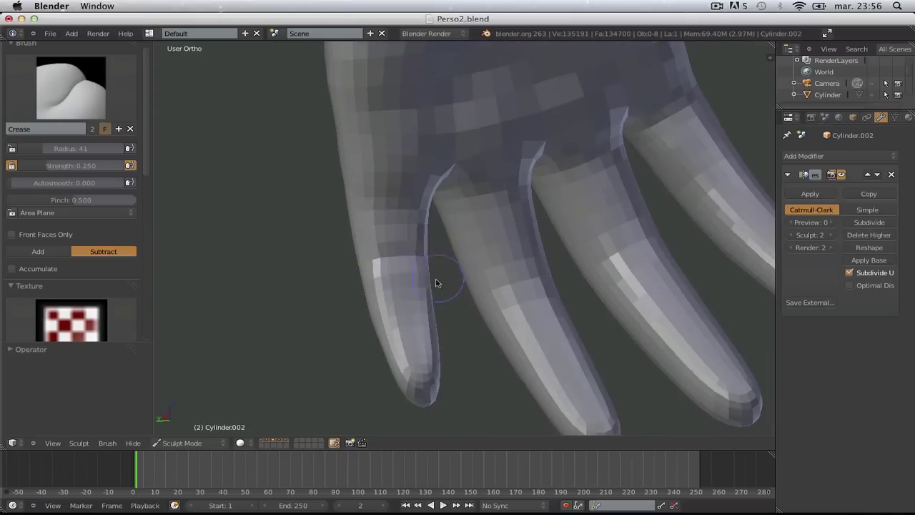
pyautogui.moveTo(438, 283)
pyautogui.mouseDown(button='middle')
pyautogui.moveTo(491, 266)
pyautogui.moveTo(485, 255)
pyautogui.moveTo(437, 267)
pyautogui.moveTo(400, 258)
pyautogui.moveTo(468, 288)
pyautogui.moveTo(422, 323)
pyautogui.moveTo(367, 330)
pyautogui.mouseUp(button='middle')
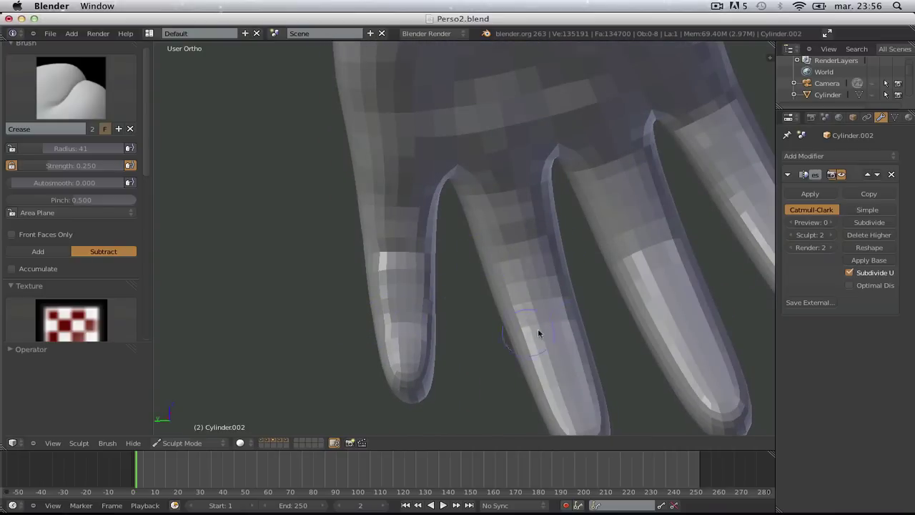
# Step: Carve the palm-side joint folds of the ring, middle and index fingers
pyautogui.scroll(-3, 529, 336)
pyautogui.moveTo(548, 250); pyautogui.dragTo(520, 277, button='middle')
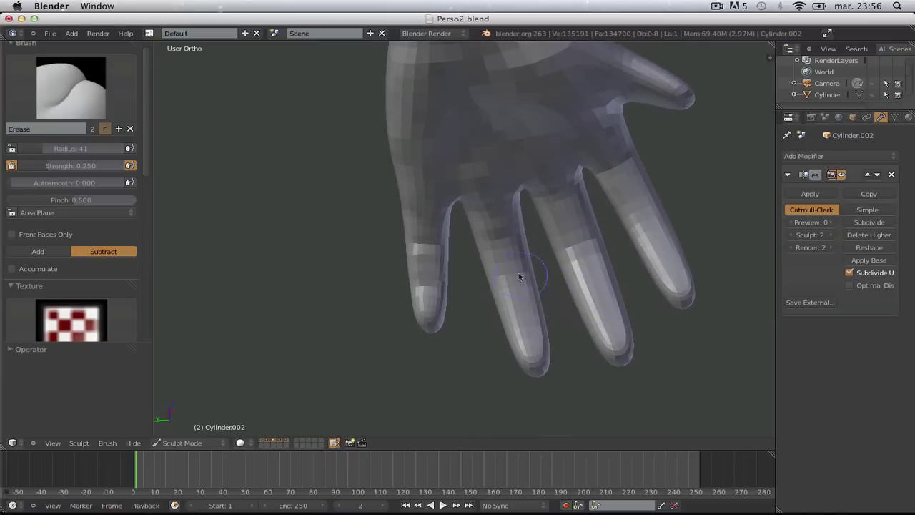
pyautogui.moveTo(483, 248); pyautogui.dragTo(498, 245, button='middle')
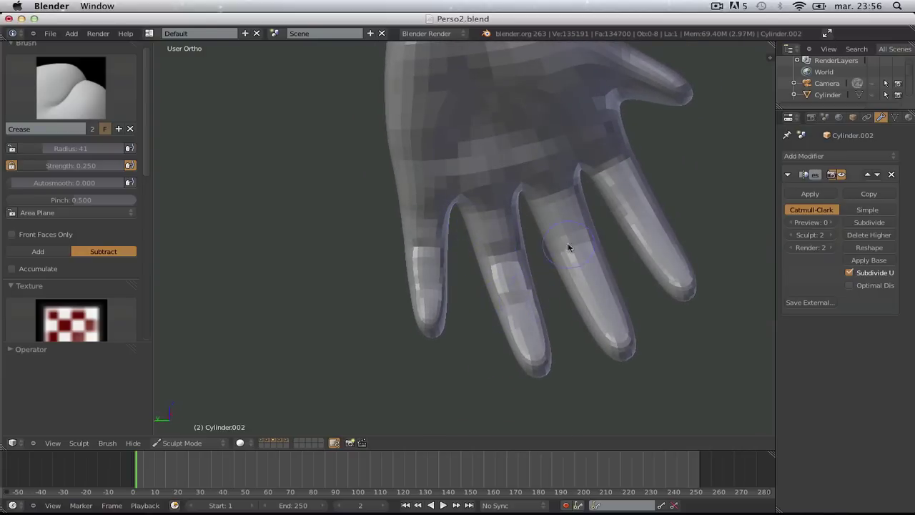
pyautogui.moveTo(569, 248); pyautogui.dragTo(577, 241, button='middle')
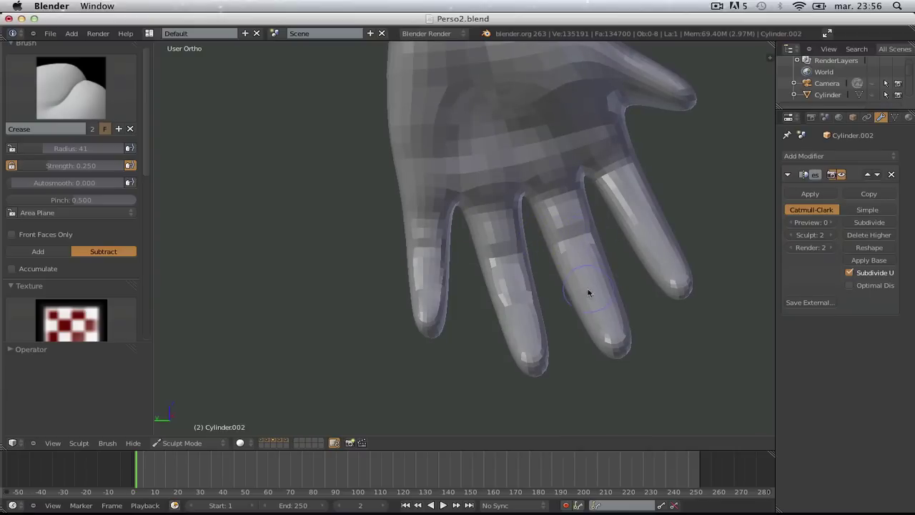
pyautogui.moveTo(600, 285)
pyautogui.mouseDown(button='middle')
pyautogui.moveTo(654, 255)
pyautogui.moveTo(639, 249)
pyautogui.moveTo(533, 286)
pyautogui.moveTo(634, 296)
pyautogui.moveTo(684, 229)
pyautogui.moveTo(586, 278)
pyautogui.moveTo(519, 255)
pyautogui.moveTo(482, 265)
pyautogui.moveTo(527, 313)
pyautogui.mouseUp(button='middle')
pyautogui.scroll(2, 519, 255)
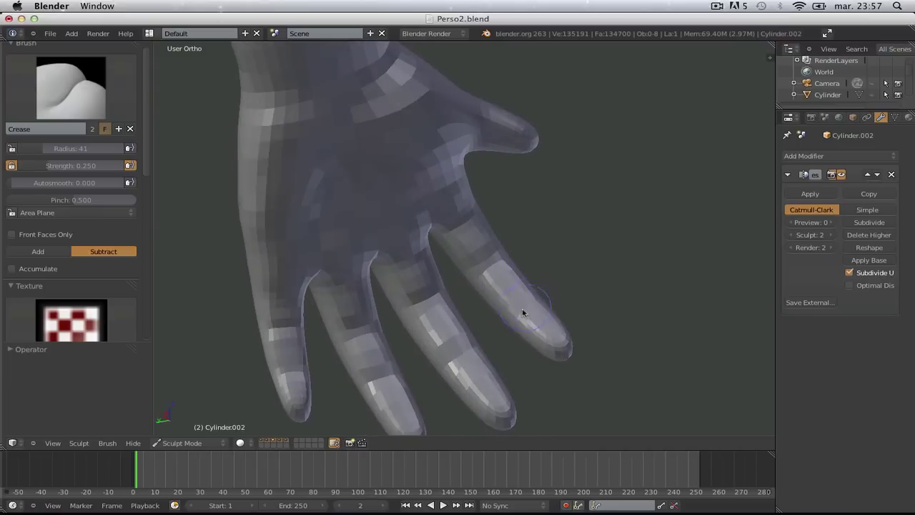
# Step: Crease the index finger's joints on the back of the hand
pyautogui.scroll(-3, 541, 249)
pyautogui.moveTo(541, 249); pyautogui.dragTo(401, 229, button='middle')
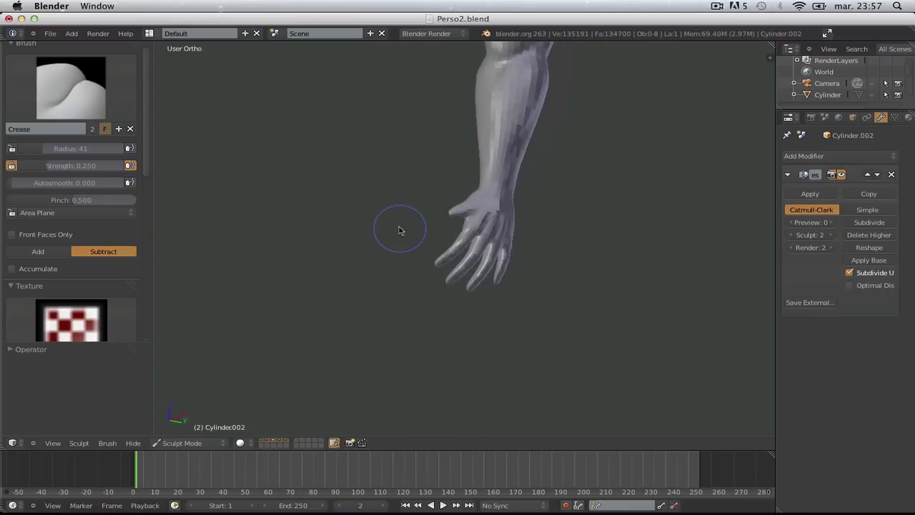
pyautogui.scroll(5, 512, 347)
pyautogui.scroll(-4, 513, 346)
pyautogui.scroll(4, 501, 298)
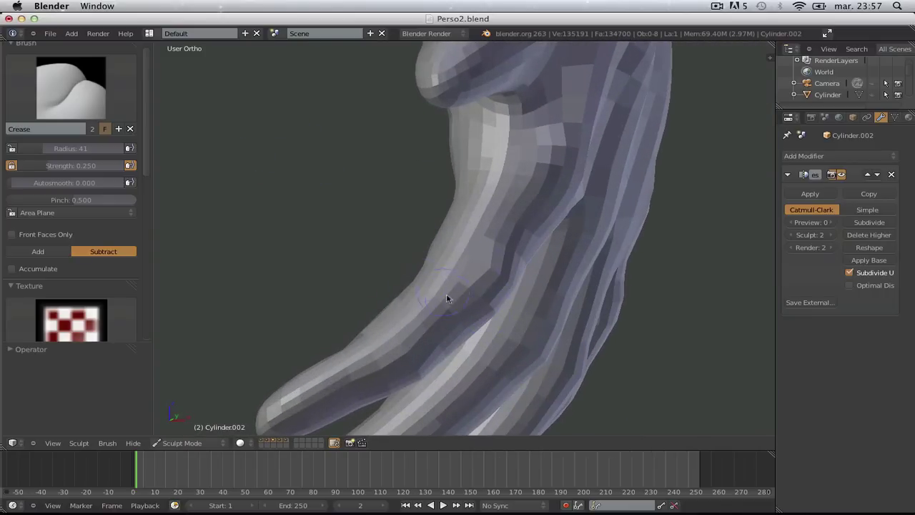
pyautogui.scroll(-2, 434, 285)
pyautogui.moveTo(379, 255); pyautogui.dragTo(390, 309, button='middle')
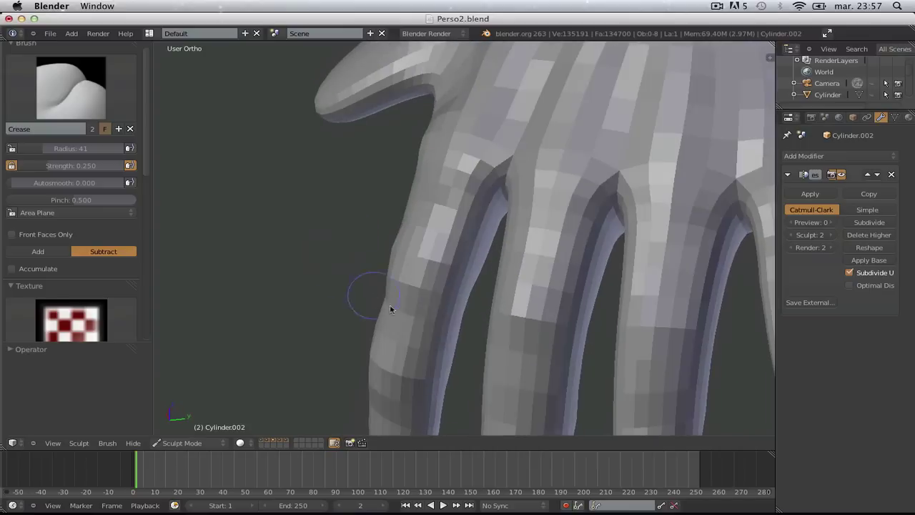
pyautogui.moveTo(460, 322); pyautogui.dragTo(398, 322, button='middle')
pyautogui.moveTo(368, 323)
pyautogui.mouseDown(button='middle')
pyautogui.moveTo(417, 298)
pyautogui.moveTo(364, 302)
pyautogui.moveTo(415, 333)
pyautogui.moveTo(362, 339)
pyautogui.moveTo(431, 241)
pyautogui.moveTo(517, 281)
pyautogui.mouseUp(button='middle')
pyautogui.scroll(3, 516, 283)
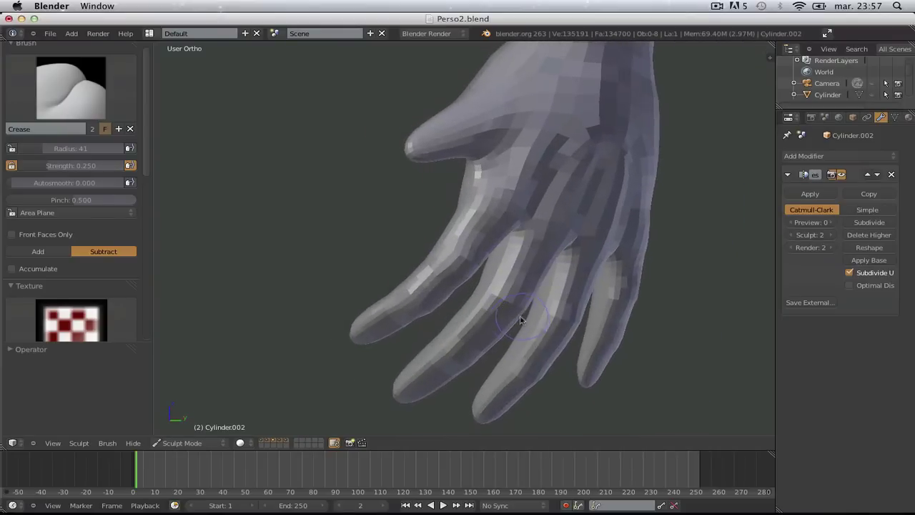
# Step: Crease the joints on the back of the middle and ring fingers
pyautogui.moveTo(521, 319)
pyautogui.mouseDown(button='middle')
pyautogui.moveTo(472, 284)
pyautogui.moveTo(454, 206)
pyautogui.mouseUp(button='middle')
pyautogui.scroll(1, 472, 284)
pyautogui.moveTo(474, 244)
pyautogui.mouseDown(button='middle')
pyautogui.moveTo(478, 255)
pyautogui.moveTo(415, 241)
pyautogui.moveTo(498, 251)
pyautogui.moveTo(462, 302)
pyautogui.mouseUp(button='middle')
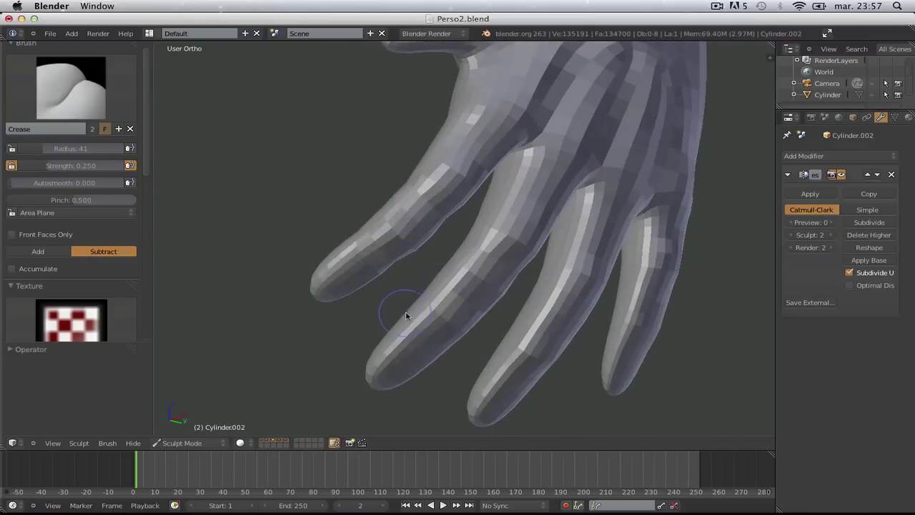
pyautogui.moveTo(434, 321)
pyautogui.mouseDown(button='middle')
pyautogui.moveTo(431, 272)
pyautogui.moveTo(514, 340)
pyautogui.moveTo(526, 324)
pyautogui.mouseUp(button='middle')
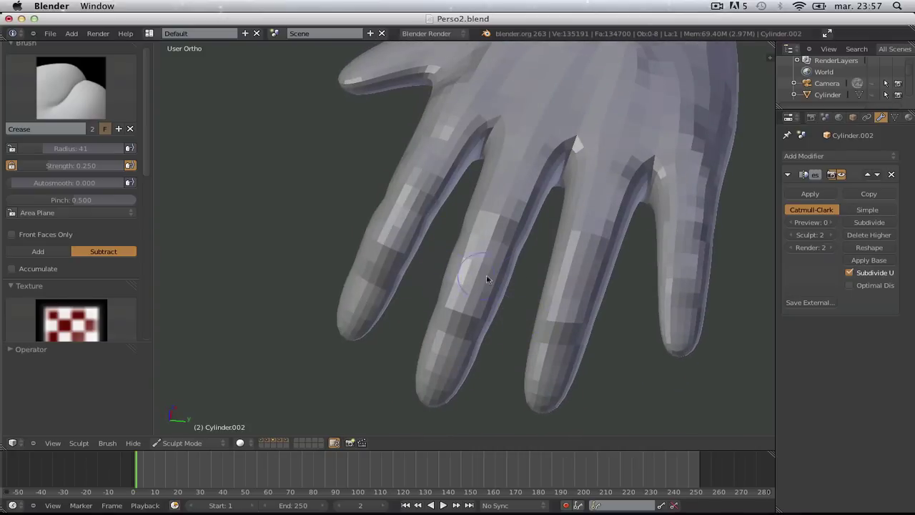
pyautogui.moveTo(486, 279)
pyautogui.mouseDown(button='middle')
pyautogui.moveTo(527, 230)
pyautogui.moveTo(561, 276)
pyautogui.moveTo(583, 234)
pyautogui.moveTo(594, 265)
pyautogui.moveTo(525, 353)
pyautogui.moveTo(536, 321)
pyautogui.moveTo(595, 268)
pyautogui.moveTo(502, 319)
pyautogui.moveTo(557, 271)
pyautogui.mouseUp(button='middle')
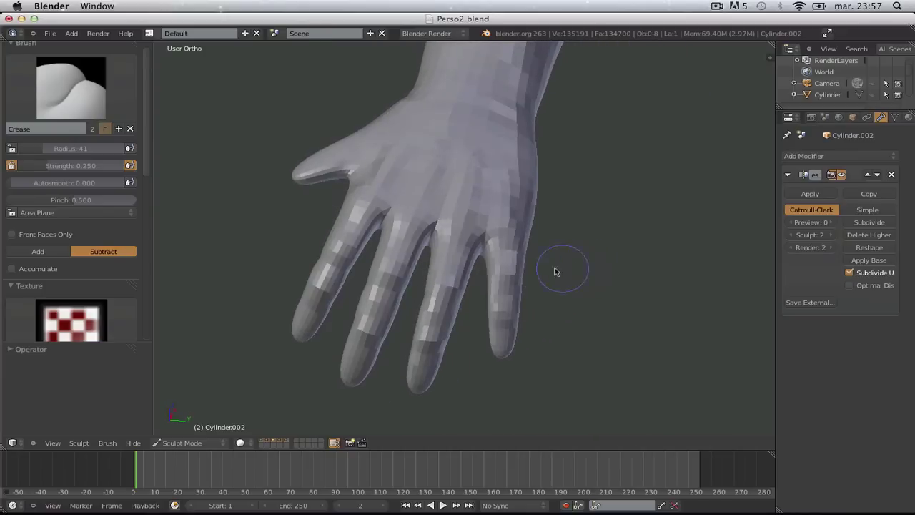
# Step: Crease the joints on the back of the little finger
pyautogui.moveTo(450, 283); pyautogui.dragTo(537, 301, button='middle')
pyautogui.scroll(5, 538, 306)
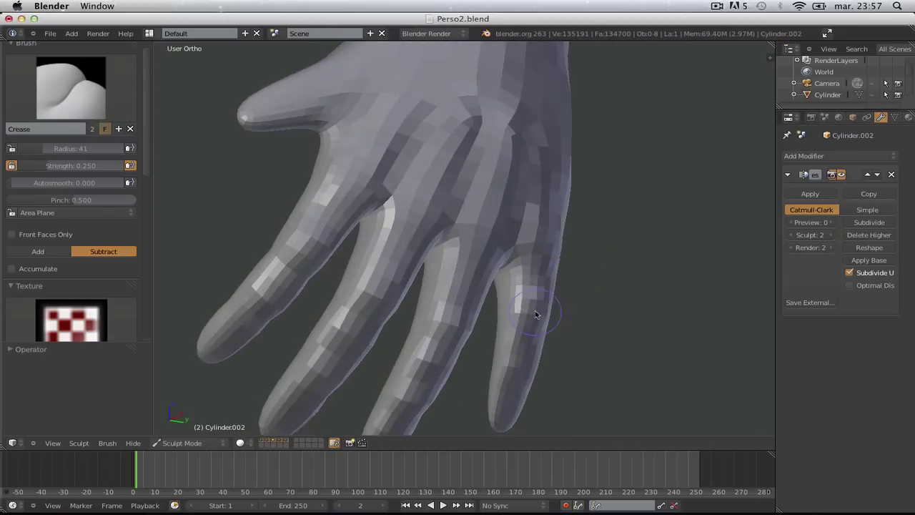
pyautogui.moveTo(540, 296)
pyautogui.mouseDown(button='middle')
pyautogui.moveTo(499, 268)
pyautogui.moveTo(499, 340)
pyautogui.mouseUp(button='middle')
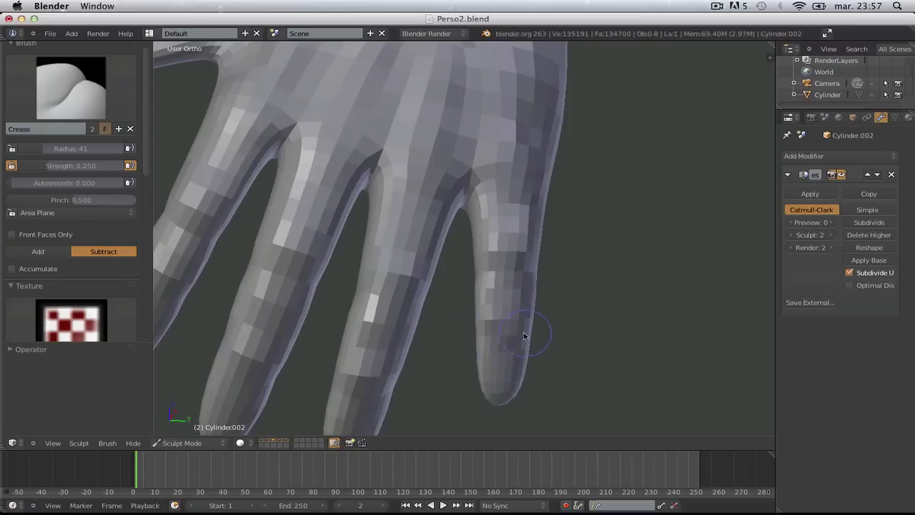
# Step: Examine the fingers' folds and the wrist from the palm side
pyautogui.scroll(-6, 546, 317)
pyautogui.moveTo(475, 219)
pyautogui.mouseDown(button='middle')
pyautogui.moveTo(350, 224)
pyautogui.moveTo(521, 272)
pyautogui.moveTo(327, 301)
pyautogui.moveTo(475, 250)
pyautogui.moveTo(378, 279)
pyautogui.moveTo(461, 258)
pyautogui.mouseUp(button='middle')
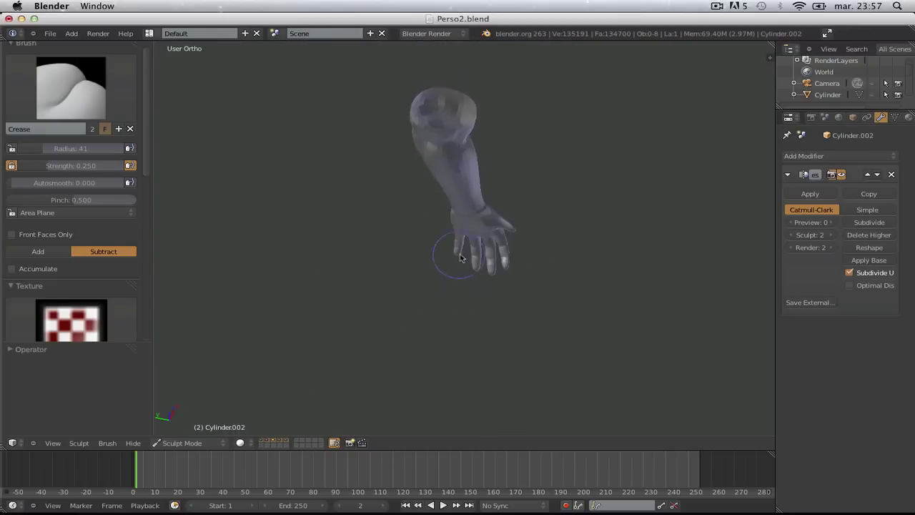
pyautogui.scroll(6, 461, 258)
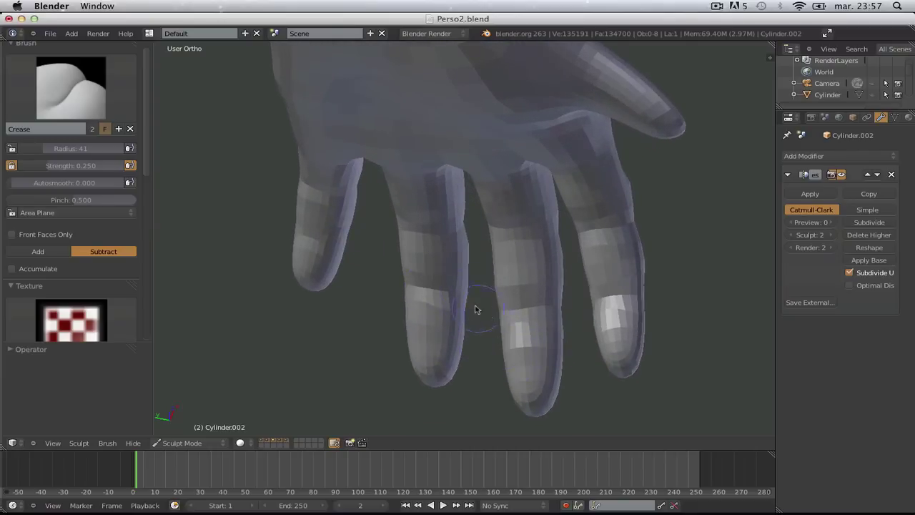
pyautogui.scroll(-4, 477, 310)
pyautogui.moveTo(435, 255)
pyautogui.mouseDown(button='middle')
pyautogui.moveTo(466, 180)
pyautogui.moveTo(493, 259)
pyautogui.mouseUp(button='middle')
pyautogui.scroll(5, 482, 223)
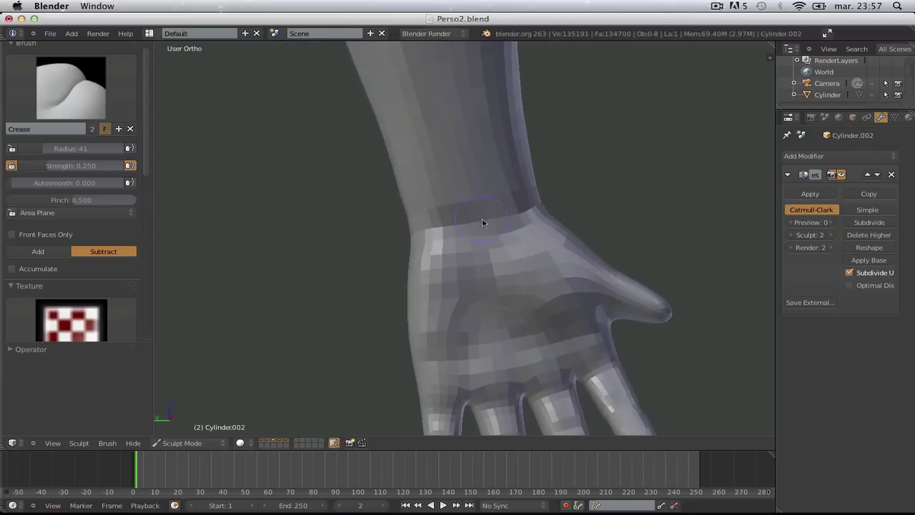
# Step: Save the project as a new version named Perso3.blend
pyautogui.scroll(-5, 496, 289)
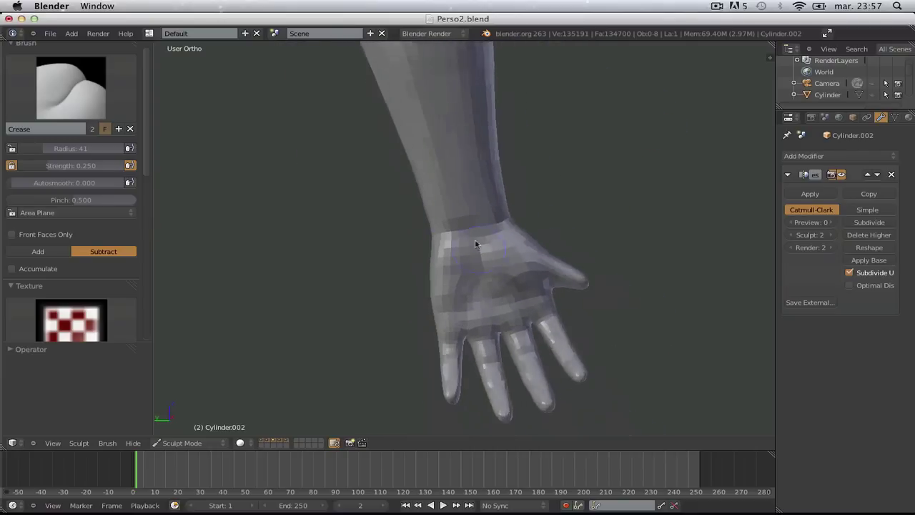
pyautogui.moveTo(476, 245)
pyautogui.mouseDown(button='middle')
pyautogui.moveTo(425, 254)
pyautogui.moveTo(310, 302)
pyautogui.moveTo(508, 269)
pyautogui.moveTo(478, 221)
pyautogui.moveTo(452, 221)
pyautogui.mouseUp(button='middle')
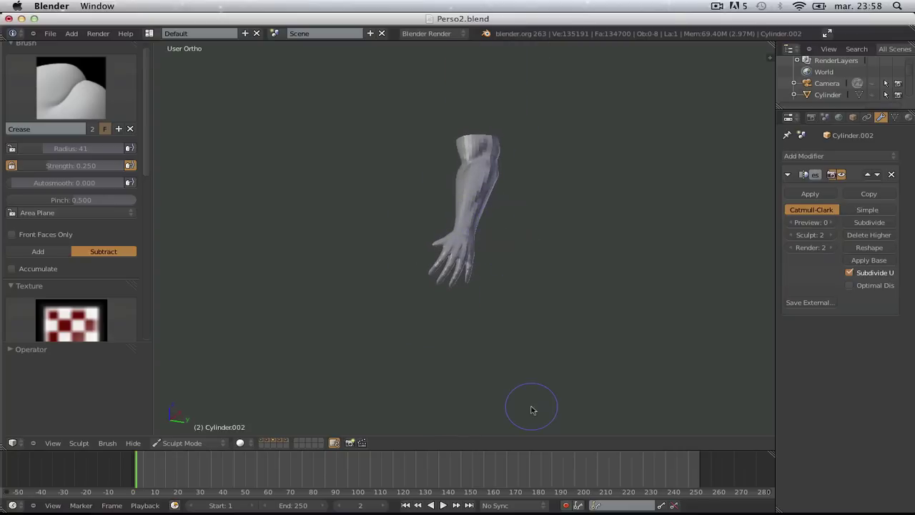
pyautogui.hotkey('ctrl', 'shift', 's')
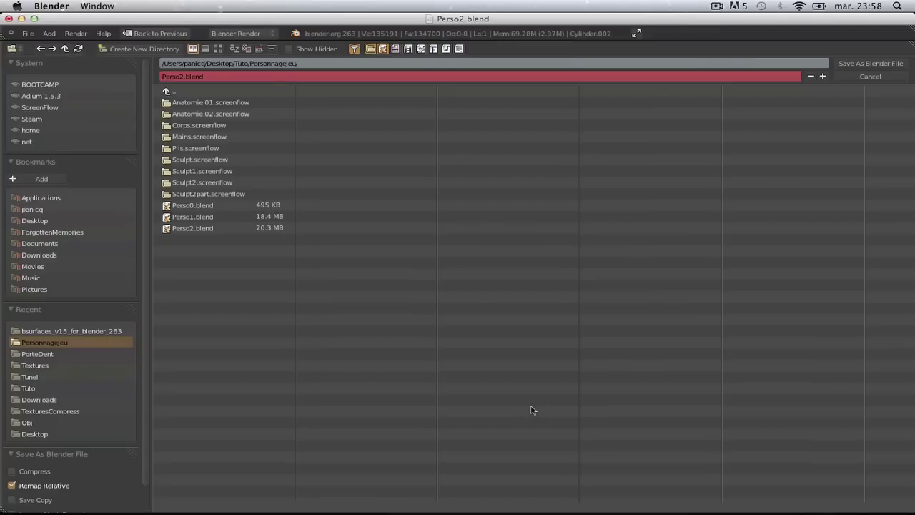
pyautogui.press('KP_Add')
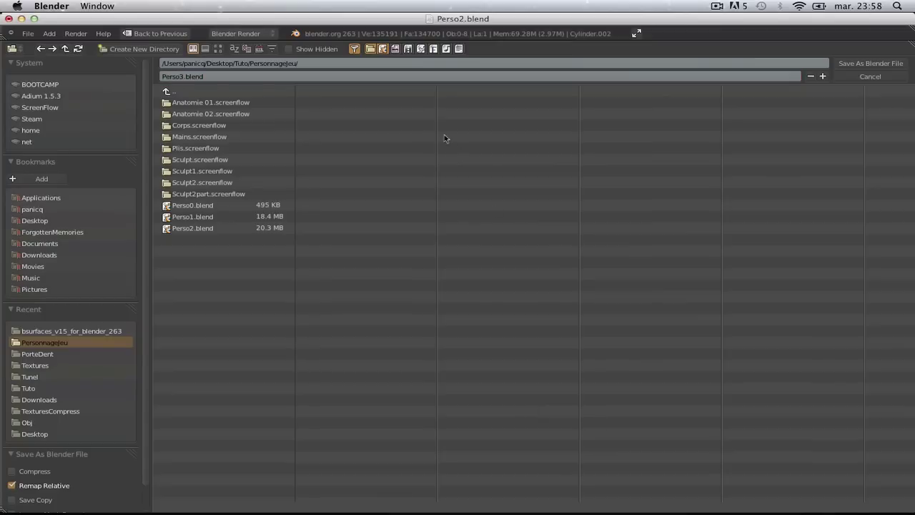
pyautogui.click(870, 63)
# Step: Show the isolated forearm in the right side view and disable the Only Render display option
pyautogui.scroll(2, 552, 191)
pyautogui.keyDown('shift'); pyautogui.moveTo(551, 177); pyautogui.dragTo(654, 286, button='middle'); pyautogui.keyUp('shift')
pyautogui.scroll(1, 562, 262)
pyautogui.press('KP_3')
pyautogui.scroll(-2, 565, 259)
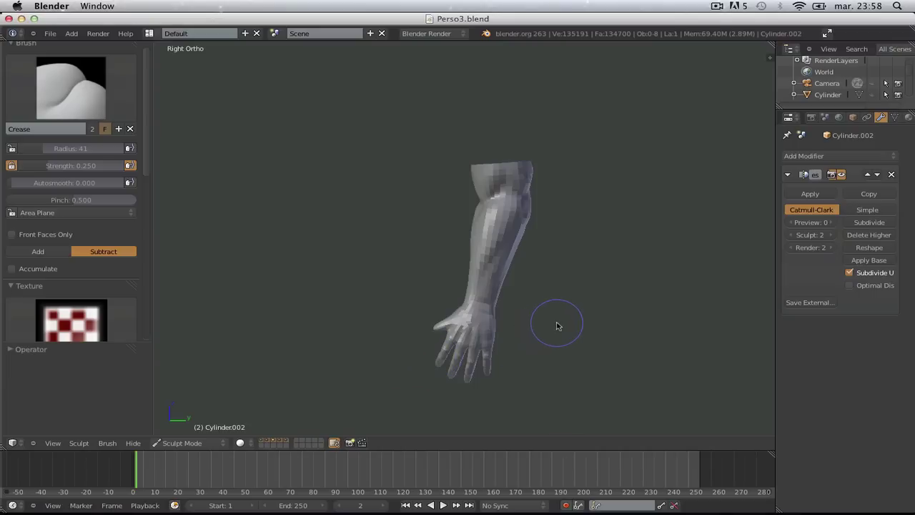
pyautogui.scroll(-7, 557, 326)
pyautogui.scroll(2, 544, 465)
pyautogui.scroll(3, 540, 348)
pyautogui.press('n')
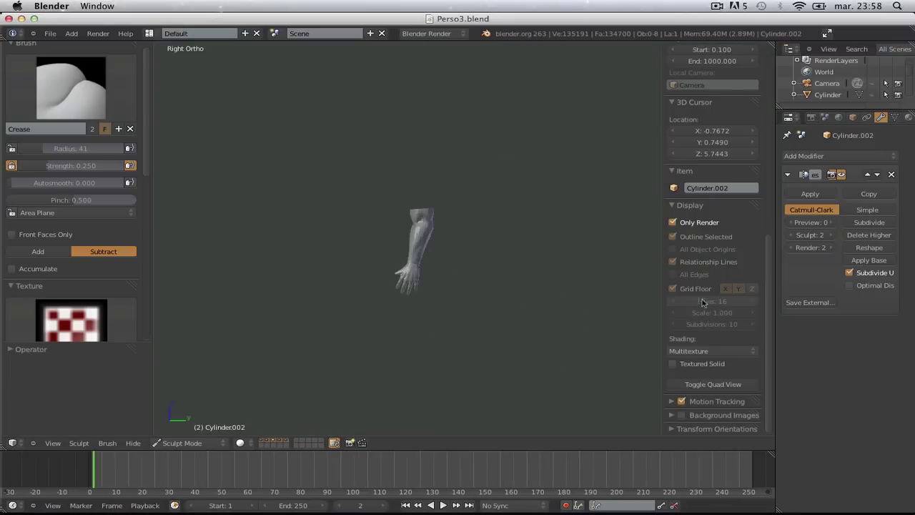
pyautogui.click(705, 223)
pyautogui.scroll(3, 492, 248)
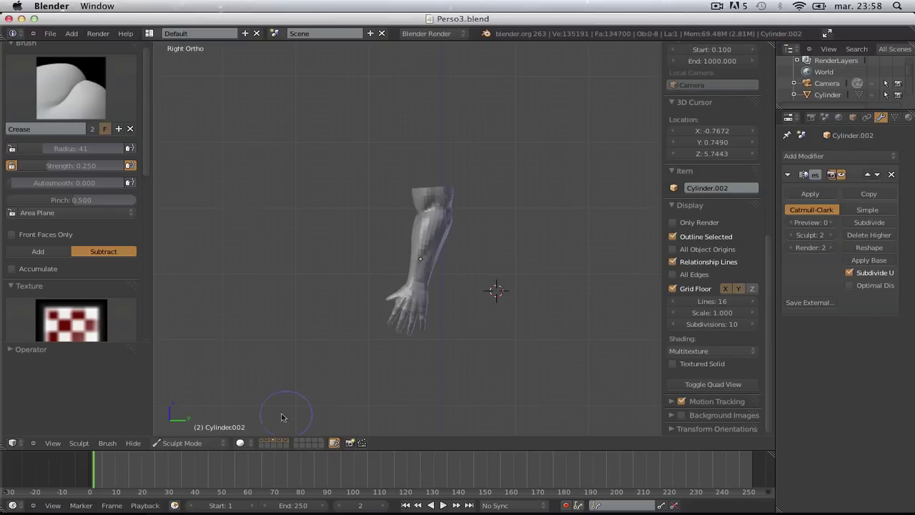
# Step: Reveal the hidden body in Object Mode and set the forearm's Multiresolution preview level to 2
pyautogui.click(183, 443)
pyautogui.click(187, 488)
pyautogui.hotkey('alt', 'h')
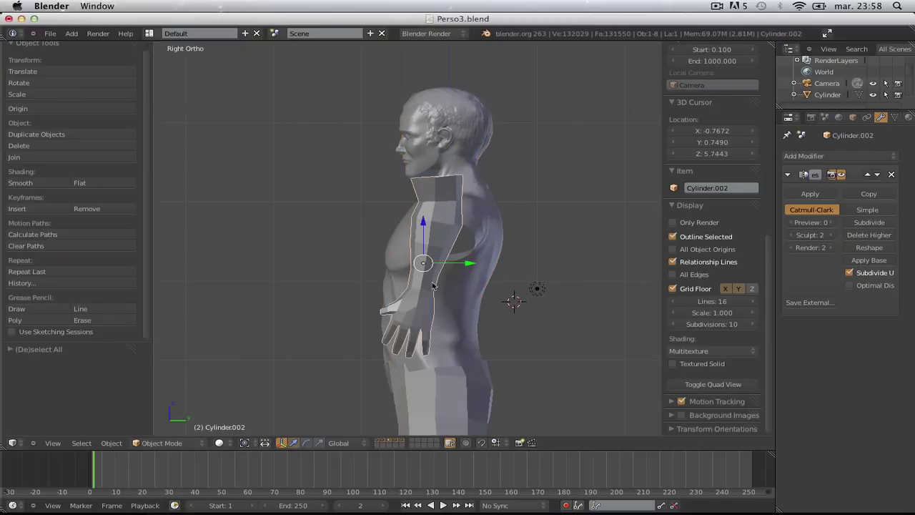
pyautogui.click(831, 223)
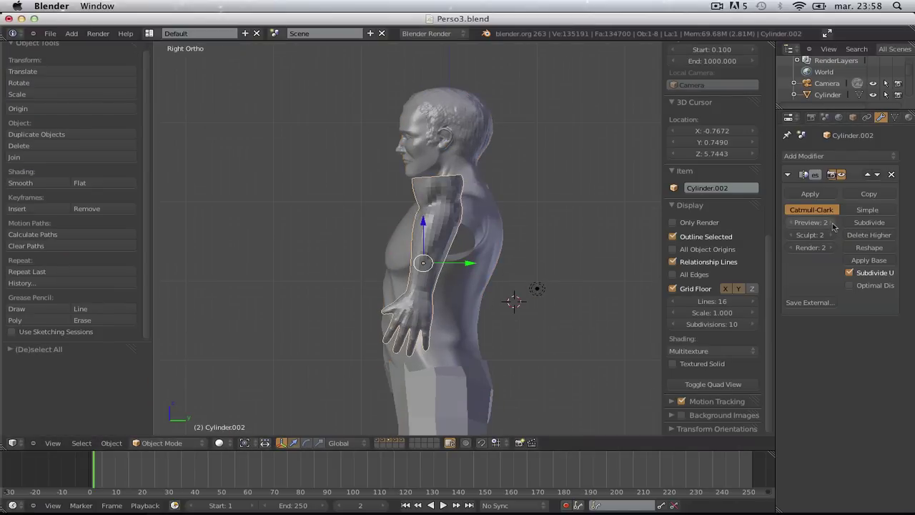
# Step: Clear the forearm's rotation and move it onto the end of the upper arm in front view
pyautogui.press('KP_5')
pyautogui.press('KP_4')
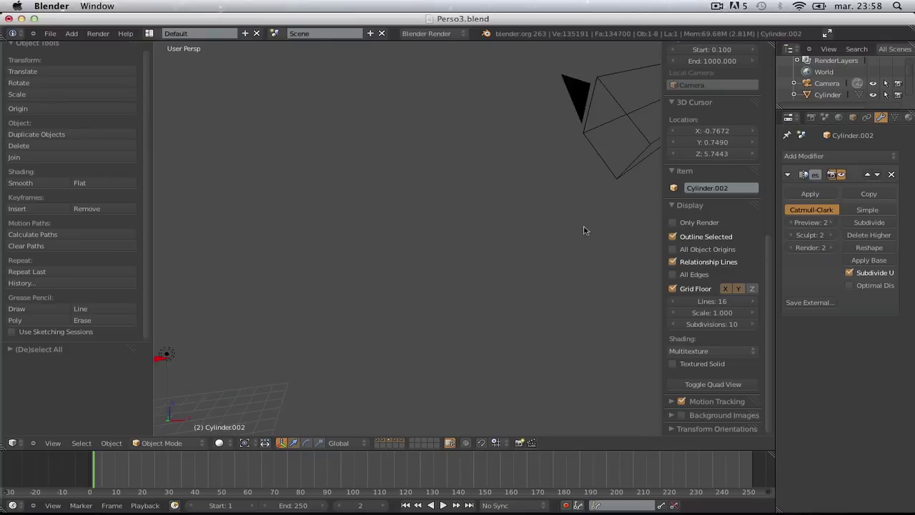
pyautogui.press('KP_1')
pyautogui.scroll(5, 544, 187)
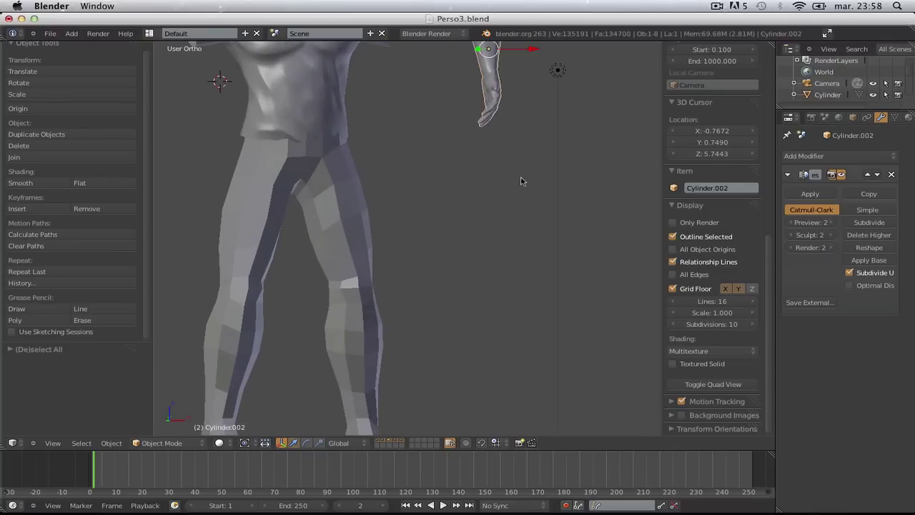
pyautogui.scroll(-5, 521, 182)
pyautogui.scroll(3, 510, 271)
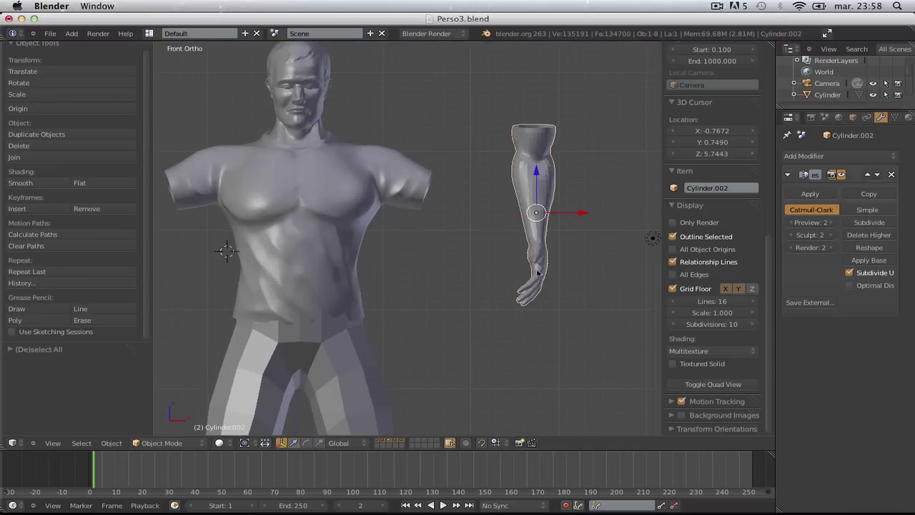
pyautogui.hotkey('alt', 'r')
pyautogui.scroll(3, 601, 278)
pyautogui.press('g')
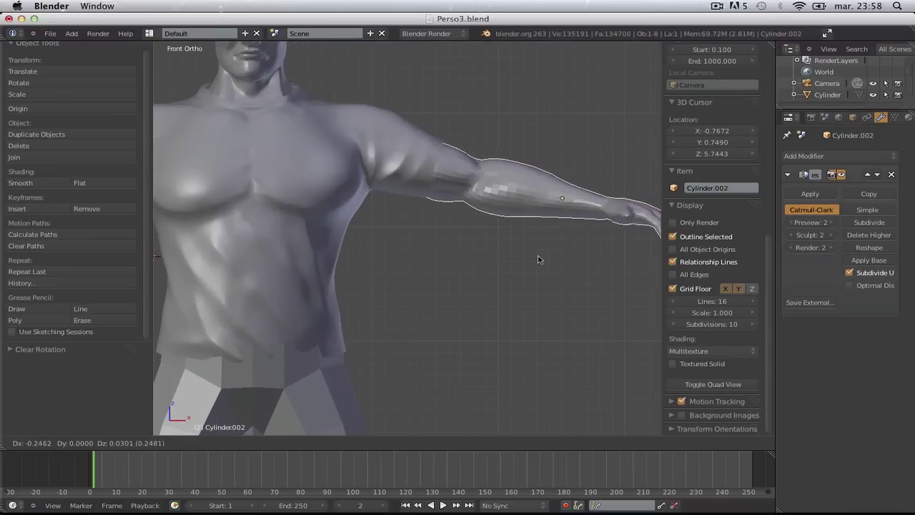
pyautogui.scroll(-4, 538, 259)
pyautogui.press('a')
# Step: Check the elbow junction from the side and shift the forearm to line up with the upper arm
pyautogui.press('KP_3')
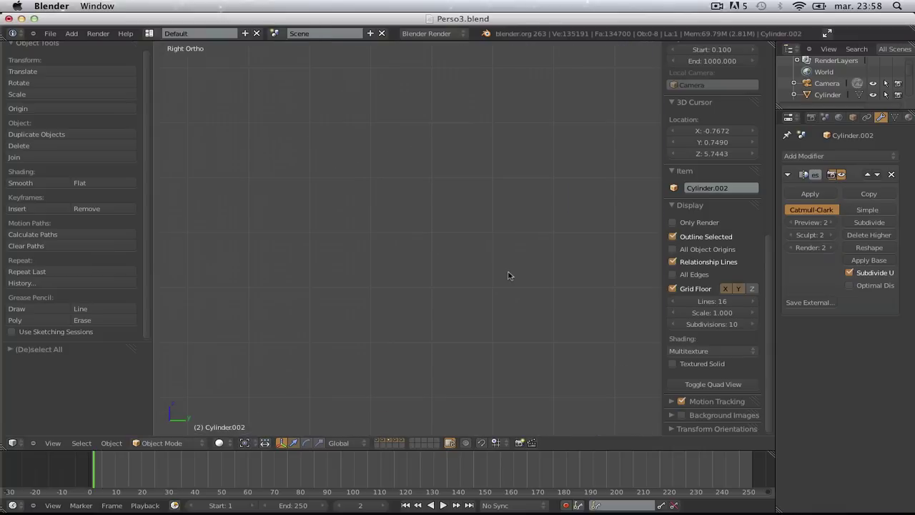
pyautogui.scroll(8, 515, 254)
pyautogui.keyDown('shift'); pyautogui.moveTo(586, 256); pyautogui.dragTo(429, 264, button='middle'); pyautogui.keyUp('shift')
pyautogui.scroll(5, 493, 261)
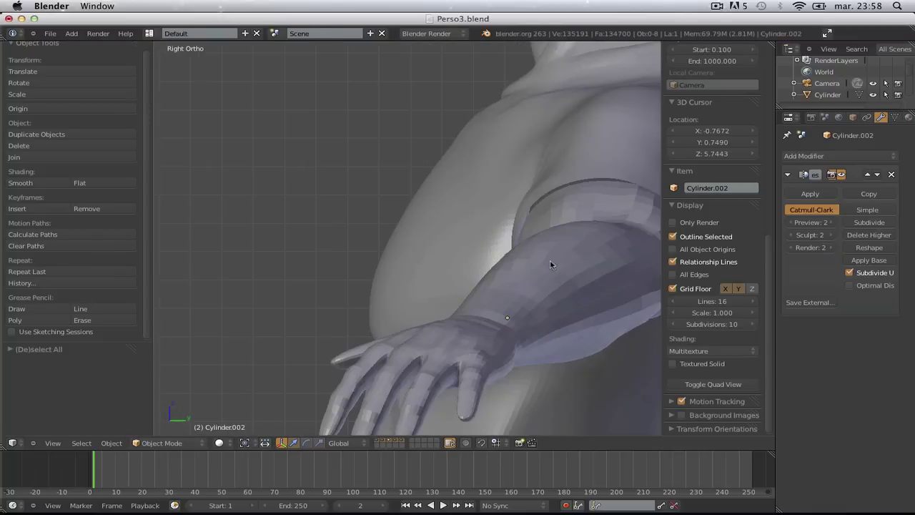
pyautogui.keyDown('shift'); pyautogui.moveTo(533, 222); pyautogui.dragTo(533, 301, button='middle'); pyautogui.keyUp('shift')
pyautogui.moveTo(533, 300); pyautogui.dragTo(538, 307, button='middle')
pyautogui.scroll(-5, 538, 306)
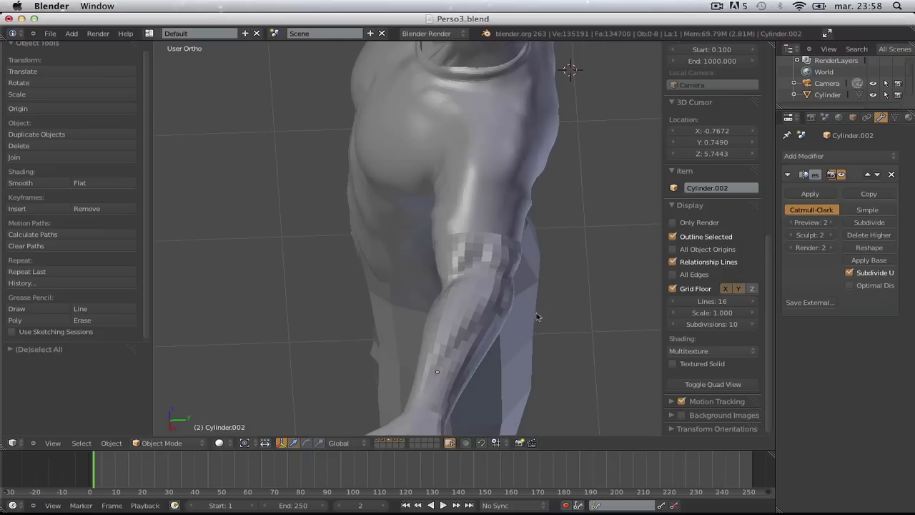
pyautogui.press('g')
pyautogui.click(501, 292)
pyautogui.moveTo(501, 292); pyautogui.dragTo(628, 222, button='middle')
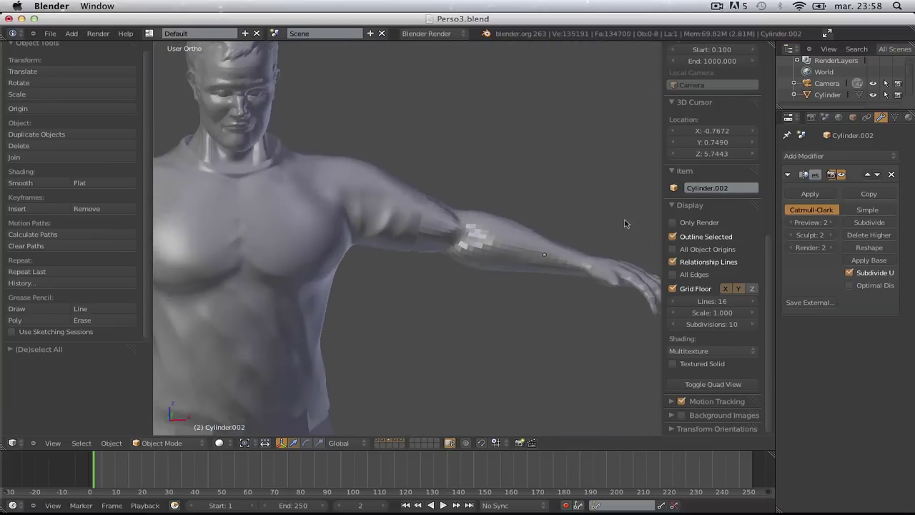
# Step: Nudge the forearm against the upper arm in front view and subdivide its Multiresolution modifier to level 3
pyautogui.scroll(-4, 546, 251)
pyautogui.press('KP_1')
pyautogui.scroll(4, 545, 251)
pyautogui.rightClick(522, 241)
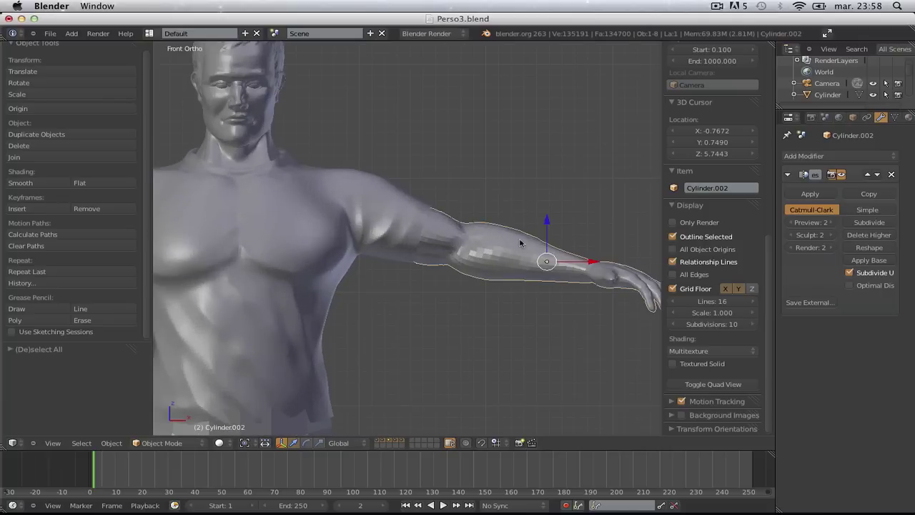
pyautogui.press('g')
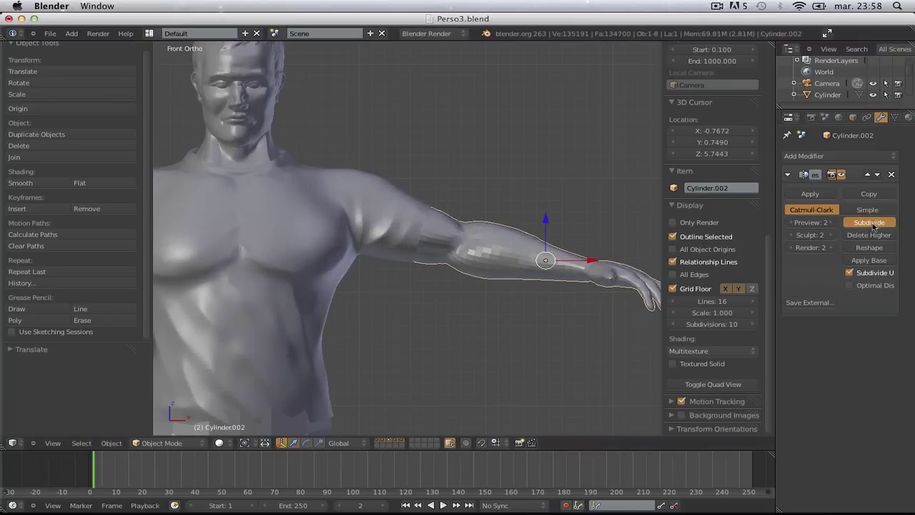
pyautogui.scroll(-3, 443, 219)
pyautogui.press('a')
pyautogui.moveTo(533, 230); pyautogui.dragTo(400, 309, button='middle')
pyautogui.moveTo(477, 283); pyautogui.dragTo(527, 279, button='middle')
pyautogui.scroll(4, 576, 219)
pyautogui.scroll(-3, 497, 284)
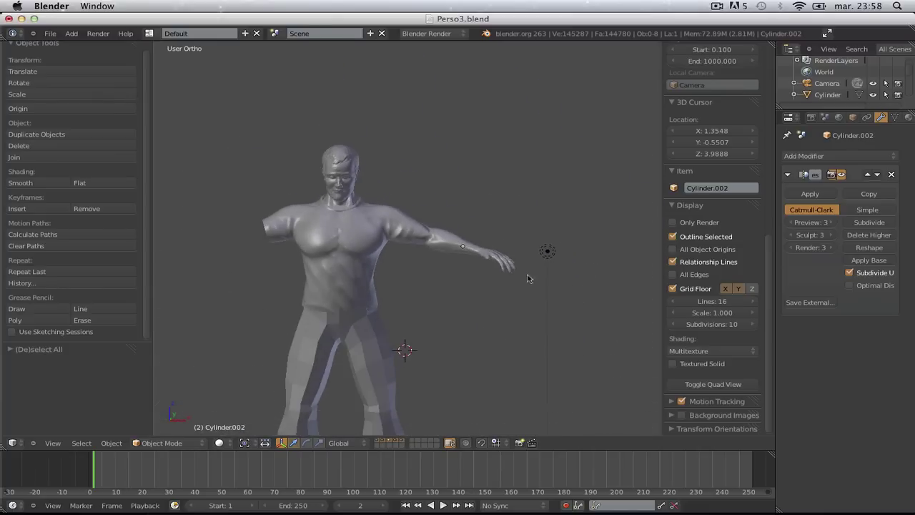
# Step: Remove the forearm's Multiresolution modifier to compare with the base mesh, and undo the removal
pyautogui.click(891, 175)
pyautogui.scroll(4, 529, 246)
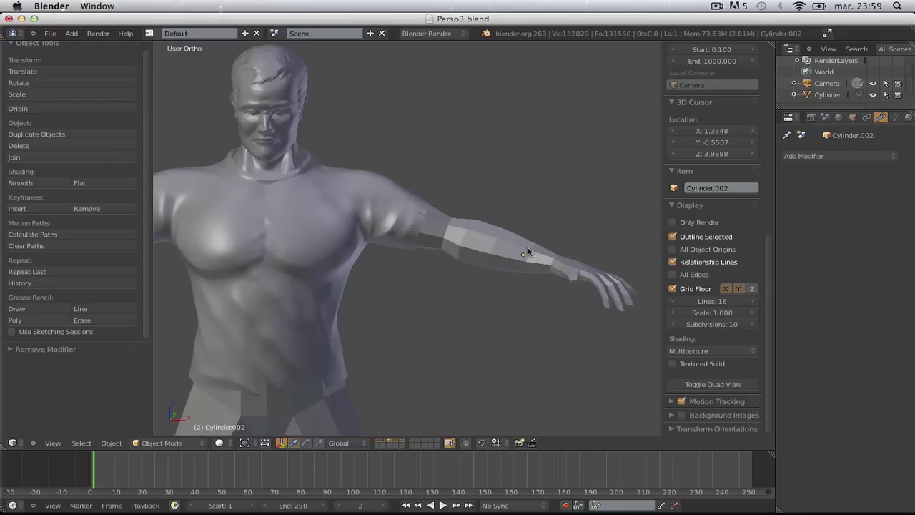
pyautogui.hotkey('ctrl', 'z')
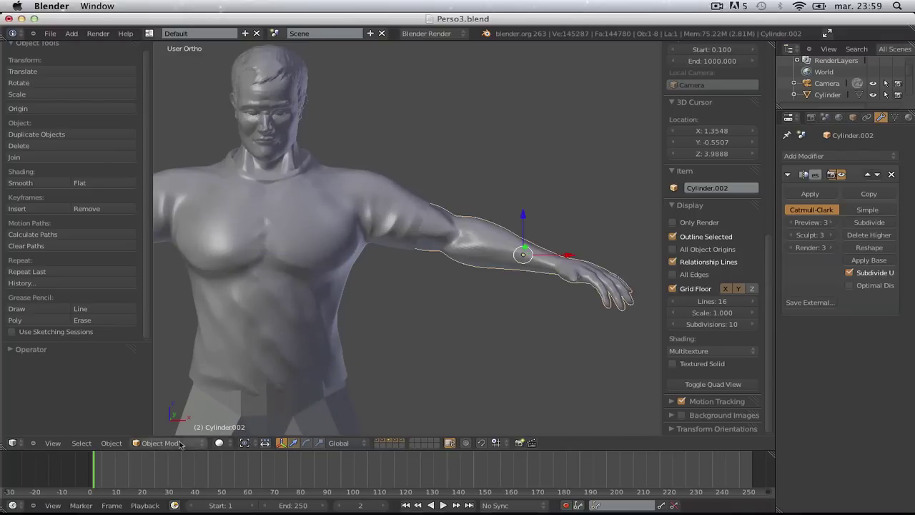
pyautogui.click(188, 407)
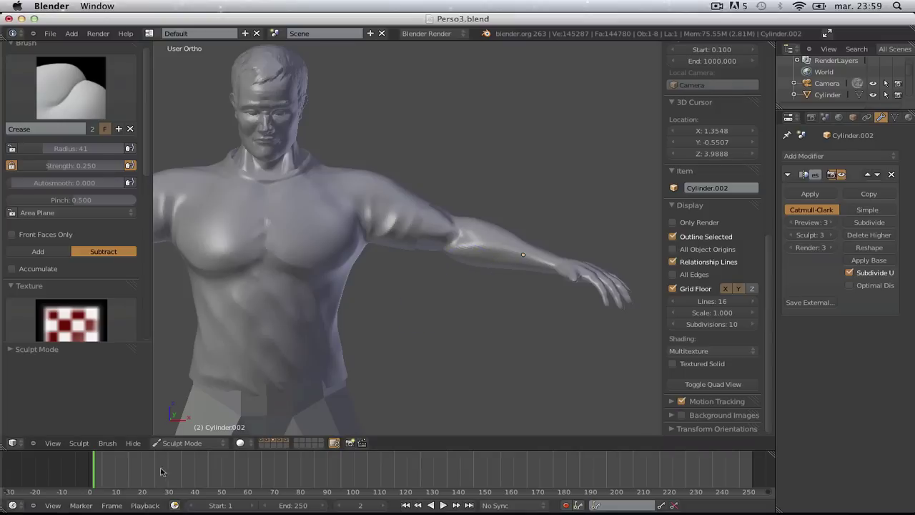
pyautogui.click(189, 443)
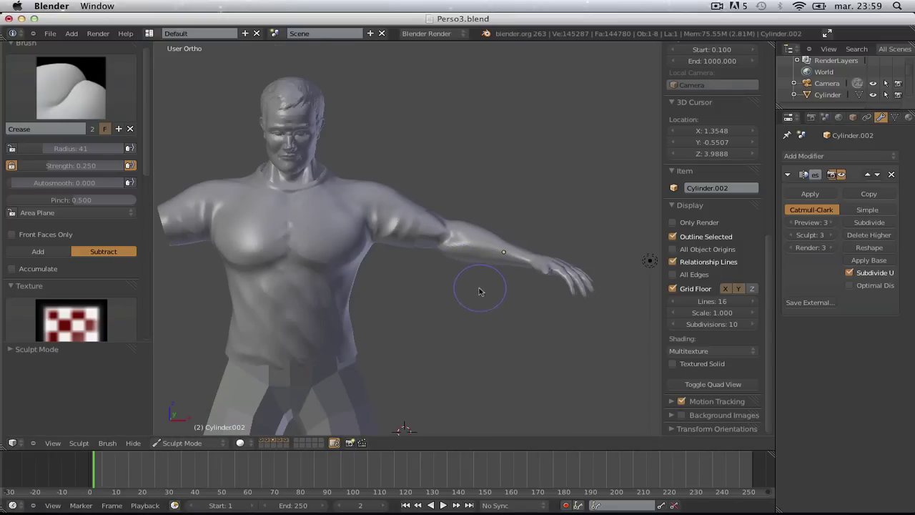
pyautogui.moveTo(481, 286); pyautogui.dragTo(501, 293, button='middle')
pyautogui.click(189, 443)
pyautogui.click(187, 432)
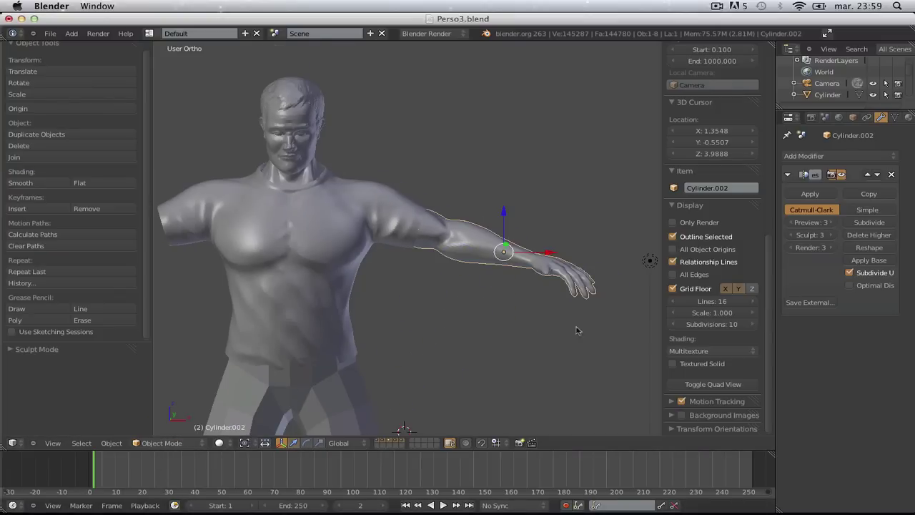
# Step: Isolate the forearm in local view and deselect it
pyautogui.press('KP_Divide')
pyautogui.moveTo(646, 297)
pyautogui.mouseDown(button='middle')
pyautogui.moveTo(515, 317)
pyautogui.moveTo(585, 368)
pyautogui.moveTo(439, 380)
pyautogui.moveTo(458, 336)
pyautogui.moveTo(517, 357)
pyautogui.moveTo(566, 275)
pyautogui.moveTo(454, 251)
pyautogui.mouseUp(button='middle')
pyautogui.scroll(3, 566, 275)
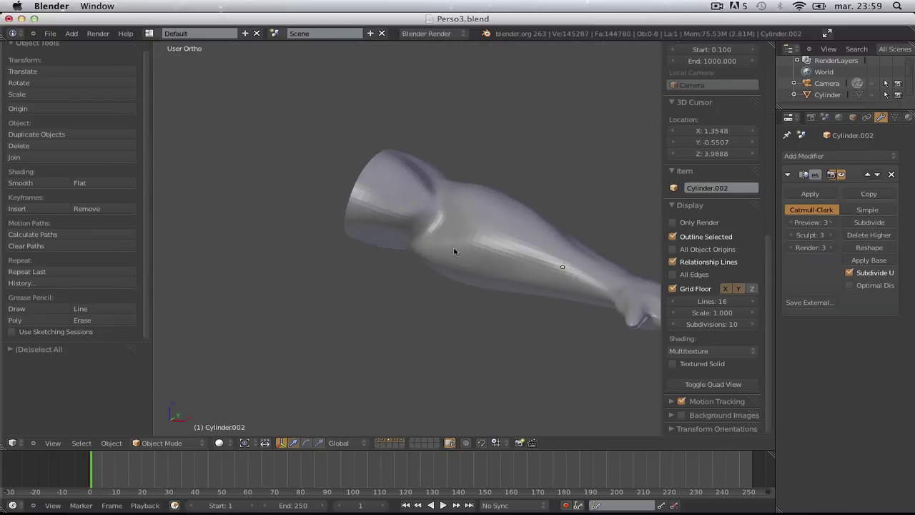
# Step: Examine the subdivided forearm, palm, back of the hand and thumb from several angles
pyautogui.scroll(-3, 389, 274)
pyautogui.moveTo(389, 273); pyautogui.dragTo(397, 105, button='middle')
pyautogui.moveTo(462, 326); pyautogui.dragTo(458, 331, button='middle')
pyautogui.scroll(5, 458, 331)
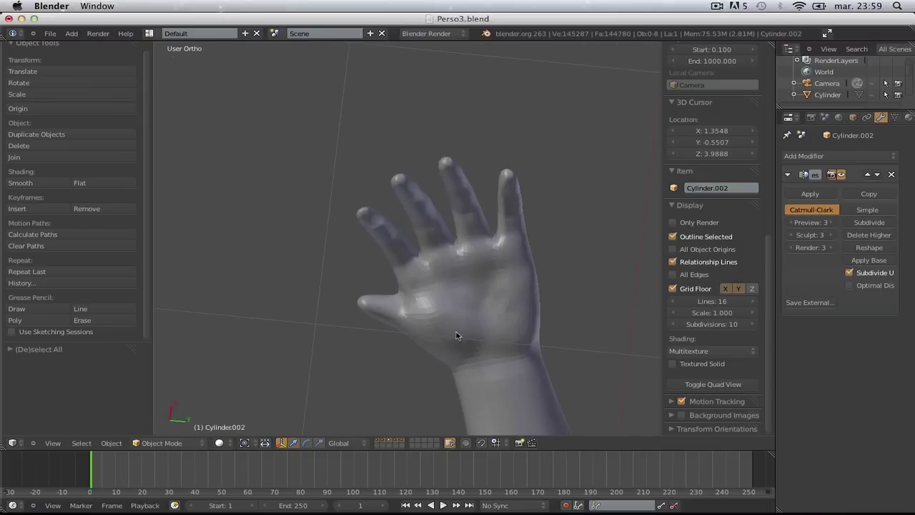
pyautogui.moveTo(454, 261); pyautogui.dragTo(465, 497, button='middle')
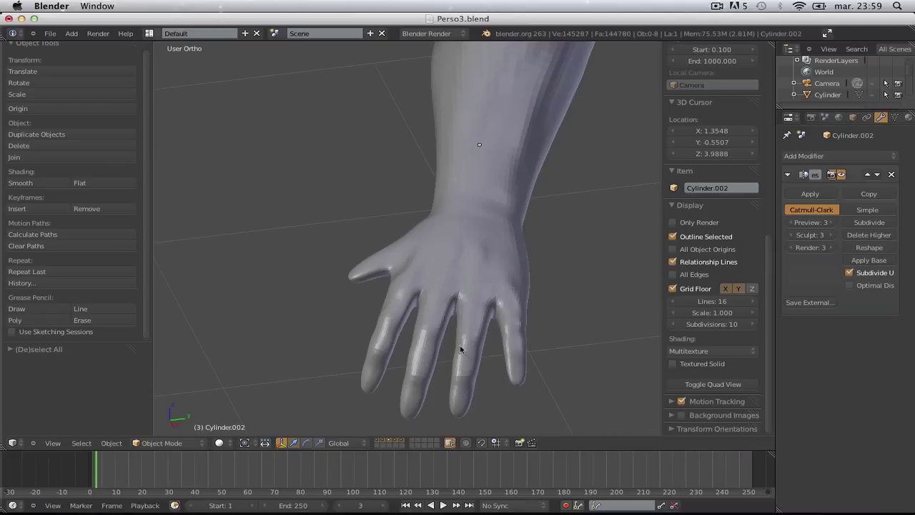
pyautogui.scroll(-3, 460, 350)
pyautogui.moveTo(430, 329); pyautogui.dragTo(306, 289, button='middle')
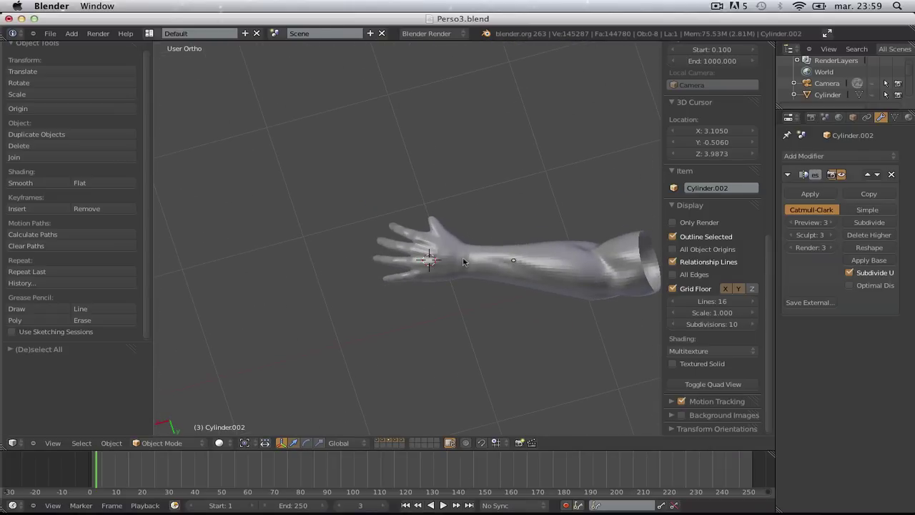
pyautogui.moveTo(463, 261); pyautogui.dragTo(441, 222, button='middle')
pyautogui.scroll(3, 379, 235)
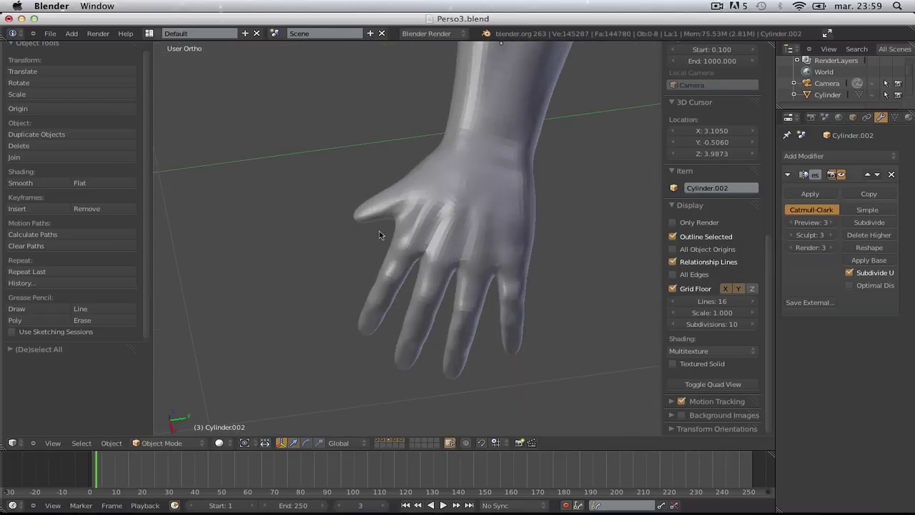
pyautogui.scroll(-2, 380, 235)
pyautogui.moveTo(386, 243); pyautogui.dragTo(420, 268, button='middle')
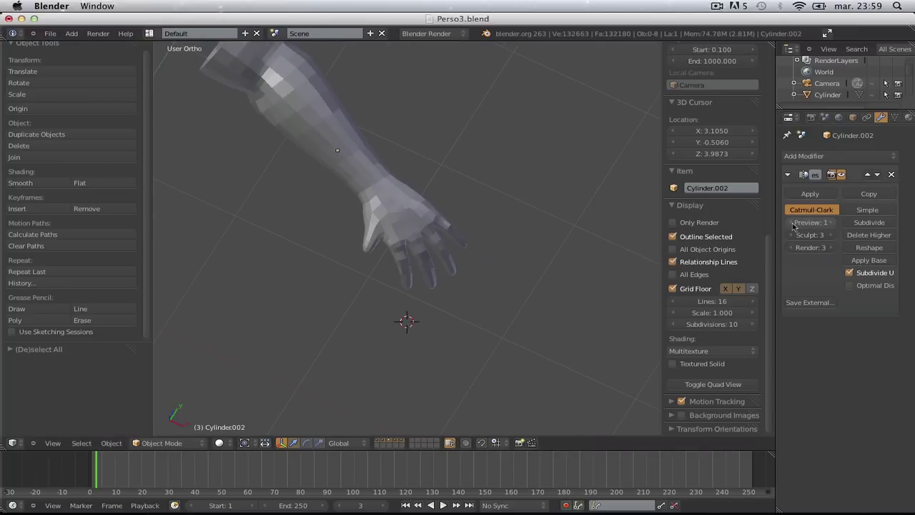
# Step: Lower the Multiresolution levels to preview 1 and sculpt 2, and ready the Grab brush at radius 117 in Sculpt Mode
pyautogui.scroll(6, 317, 255)
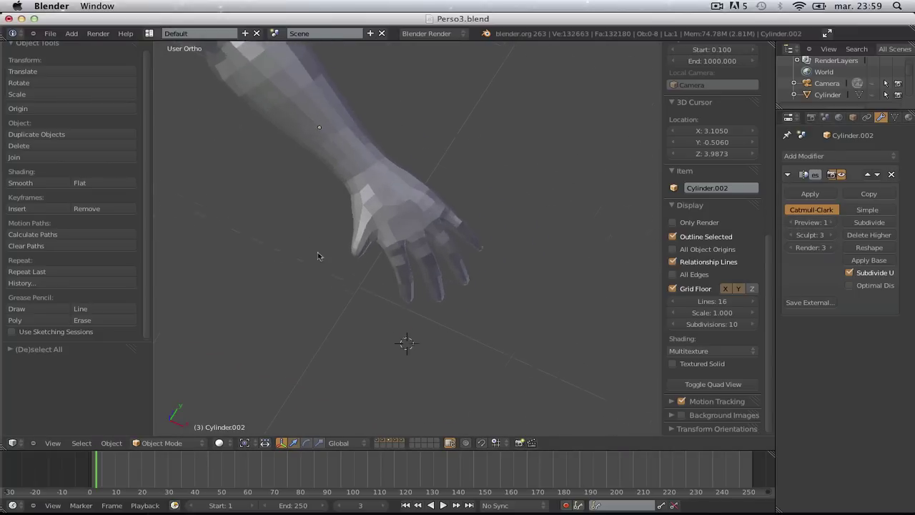
pyautogui.click(204, 441)
pyautogui.click(164, 409)
pyautogui.press('g')
pyautogui.press('f')
pyautogui.click(473, 262)
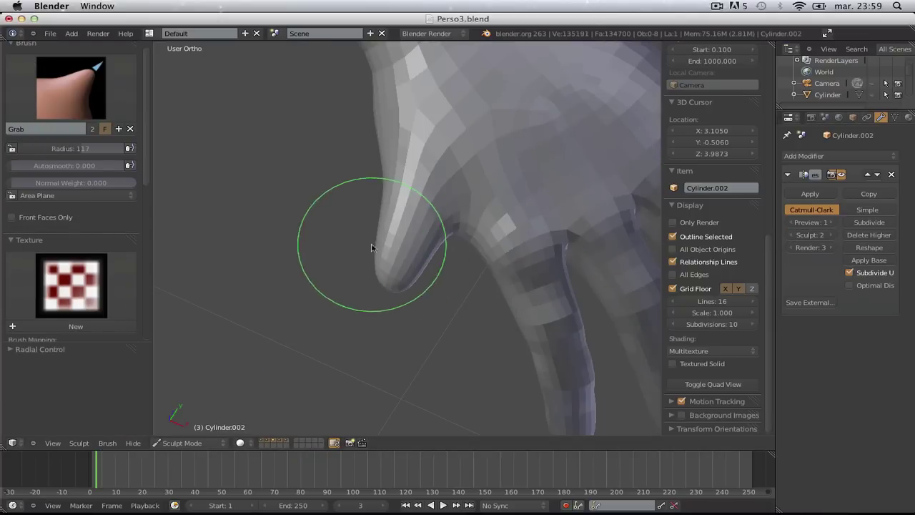
# Step: Pull the thumb tip slightly outward from the hand with the Grab brush at radius 117
pyautogui.moveTo(386, 284)
pyautogui.mouseDown()
pyautogui.moveTo(378, 277)
pyautogui.moveTo(371, 290)
pyautogui.mouseUp()
pyautogui.scroll(-2, 365, 319)
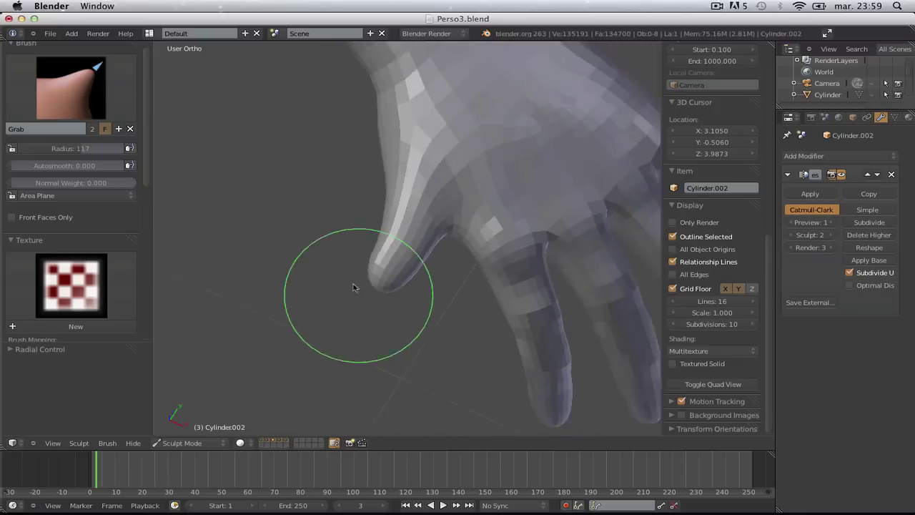
pyautogui.moveTo(356, 290); pyautogui.dragTo(379, 318, button='middle')
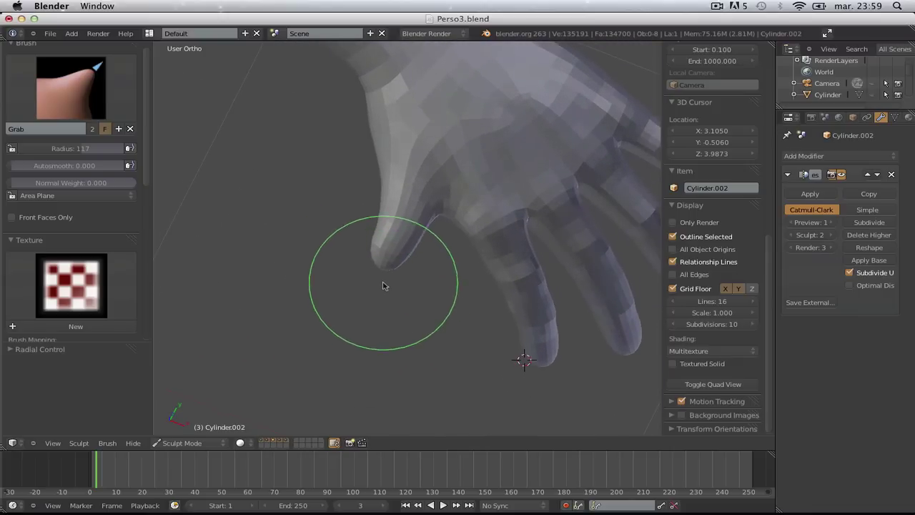
pyautogui.moveTo(358, 282); pyautogui.dragTo(394, 301, button='middle')
pyautogui.scroll(2, 429, 286)
pyautogui.moveTo(445, 280)
pyautogui.mouseDown(button='middle')
pyautogui.moveTo(446, 225)
pyautogui.moveTo(400, 331)
pyautogui.moveTo(537, 281)
pyautogui.moveTo(404, 293)
pyautogui.moveTo(452, 230)
pyautogui.mouseUp(button='middle')
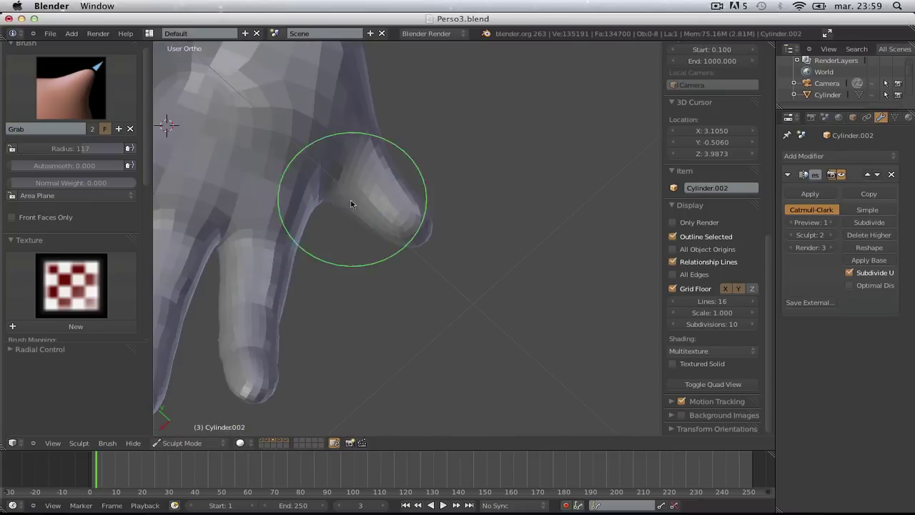
# Step: Reshape the end of the thumb from the opposite side of the hand with the Grab brush
pyautogui.moveTo(385, 242); pyautogui.dragTo(423, 224)
pyautogui.moveTo(441, 229); pyautogui.dragTo(412, 278, button='middle')
pyautogui.scroll(5, 412, 278)
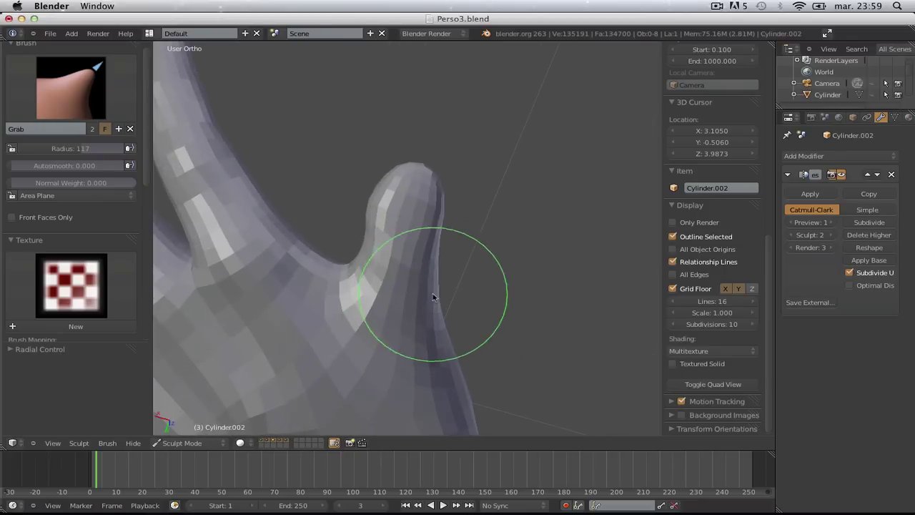
pyautogui.scroll(-3, 381, 210)
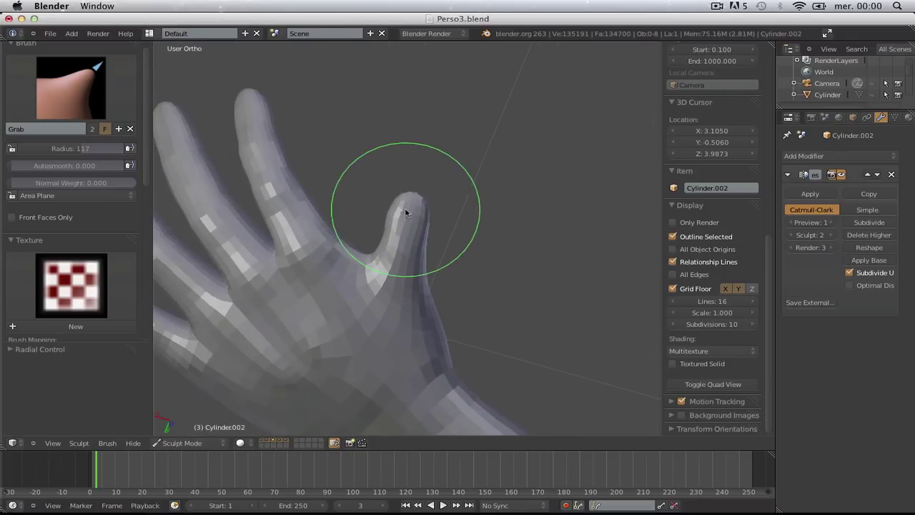
# Step: Enlarge the Grab brush radius to 135 and lengthen the tip of the thumb
pyautogui.press('f')
pyautogui.click(434, 231)
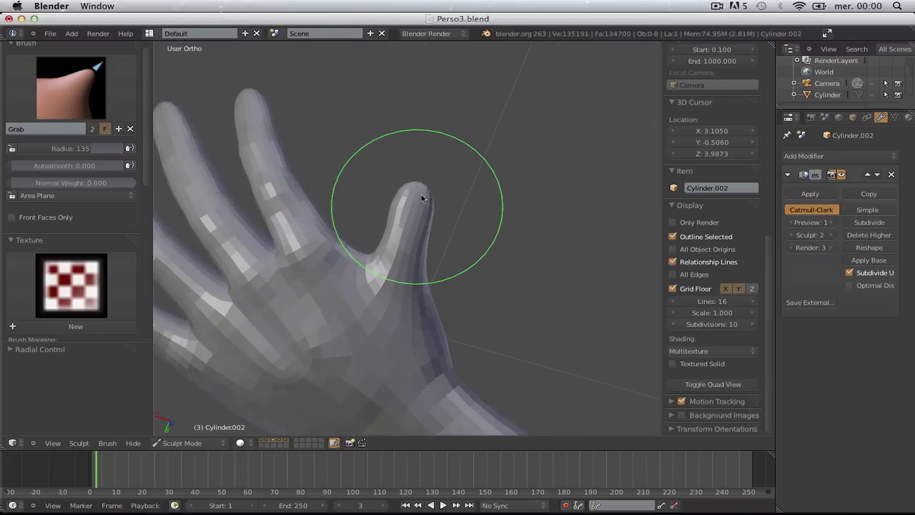
pyautogui.scroll(-5, 422, 199)
pyautogui.scroll(6, 448, 153)
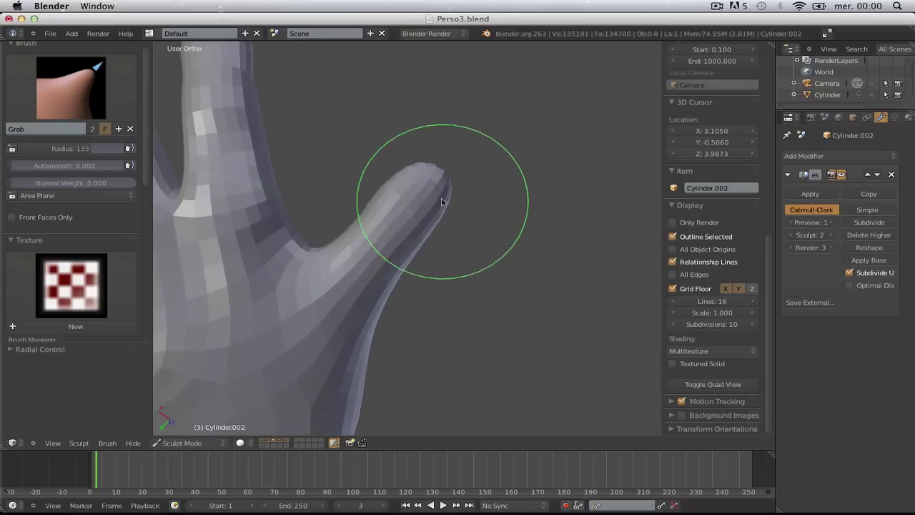
pyautogui.scroll(-2, 399, 207)
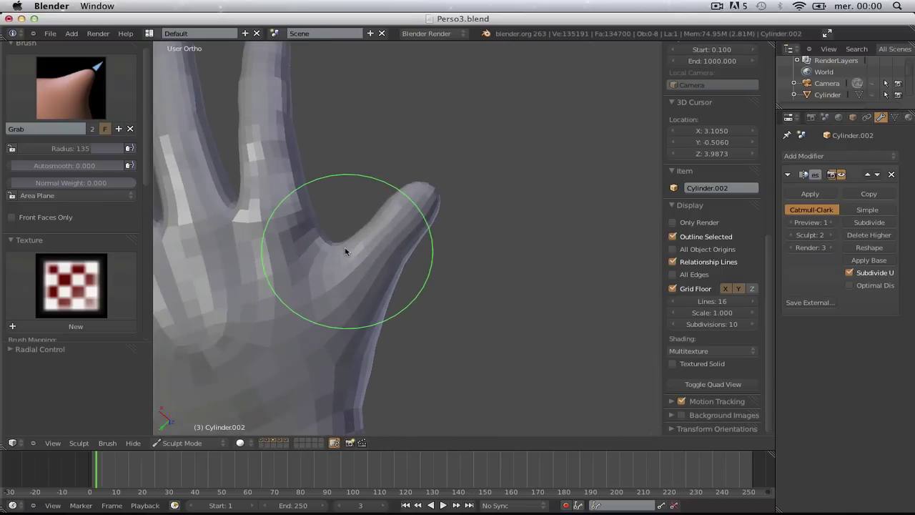
# Step: Carve a crease along the thumb toward its base with the Crease brush in Subtract mode, and reduce the brush radius to 79
pyautogui.moveTo(327, 251)
pyautogui.mouseDown(button='middle')
pyautogui.moveTo(355, 240)
pyautogui.moveTo(227, 251)
pyautogui.moveTo(291, 401)
pyautogui.moveTo(396, 207)
pyautogui.moveTo(422, 179)
pyautogui.moveTo(412, 260)
pyautogui.moveTo(454, 198)
pyautogui.moveTo(415, 248)
pyautogui.moveTo(444, 236)
pyautogui.moveTo(474, 288)
pyautogui.moveTo(465, 217)
pyautogui.mouseUp(button='middle')
pyautogui.scroll(-4, 374, 189)
pyautogui.scroll(4, 386, 222)
pyautogui.scroll(3, 466, 217)
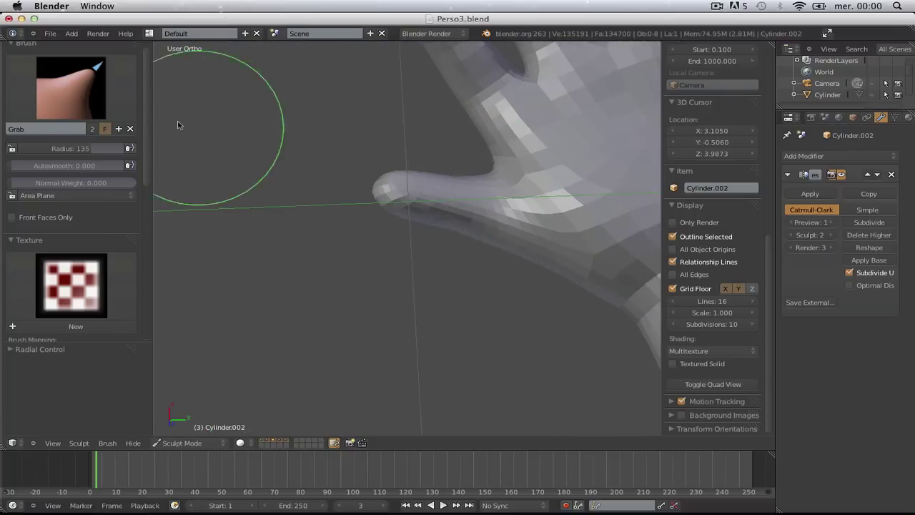
pyautogui.click(71, 88)
pyautogui.click(276, 170)
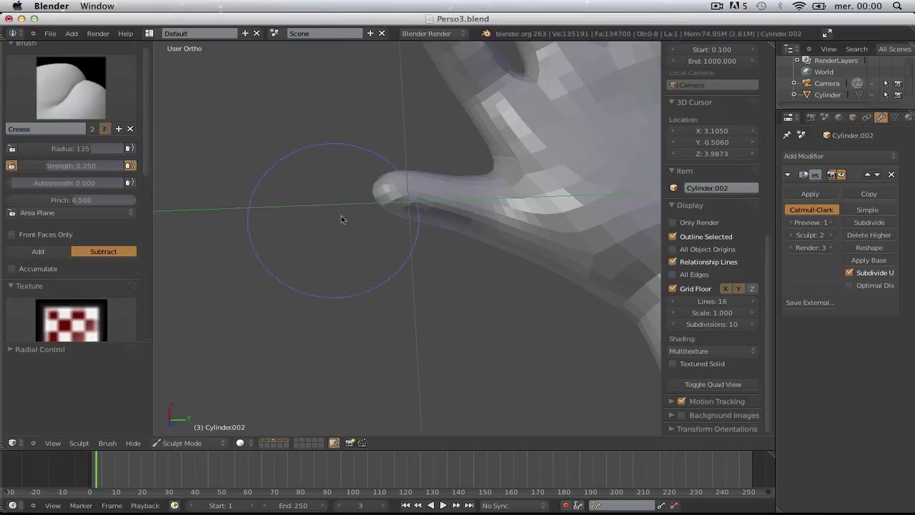
pyautogui.moveTo(452, 199); pyautogui.dragTo(501, 185)
pyautogui.moveTo(512, 190); pyautogui.dragTo(535, 161, button='middle')
pyautogui.scroll(3, 470, 233)
pyautogui.moveTo(459, 228)
pyautogui.mouseDown(button='middle')
pyautogui.moveTo(438, 251)
pyautogui.moveTo(595, 148)
pyautogui.mouseUp(button='middle')
pyautogui.scroll(-5, 451, 287)
pyautogui.scroll(3, 508, 175)
pyautogui.scroll(2, 504, 165)
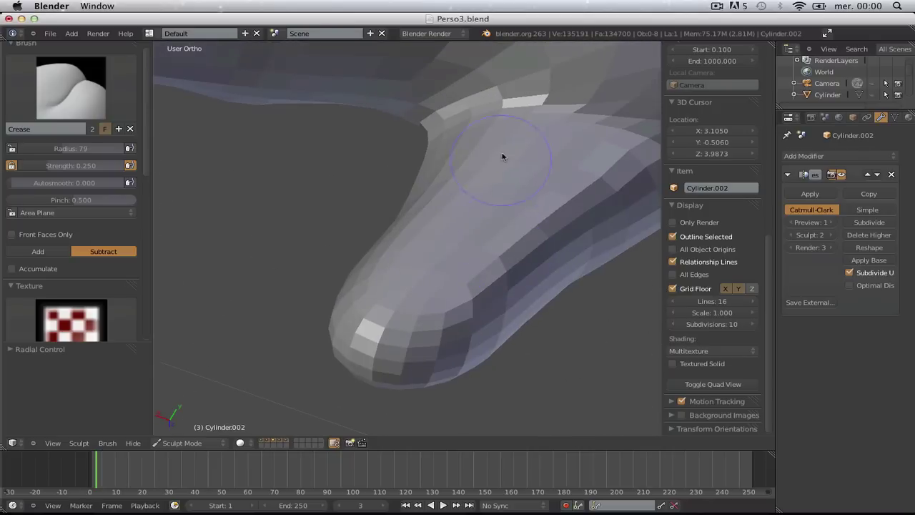
# Step: Examine the reshaped thumb, palm and fingers from several angles
pyautogui.moveTo(501, 153); pyautogui.dragTo(468, 177, button='middle')
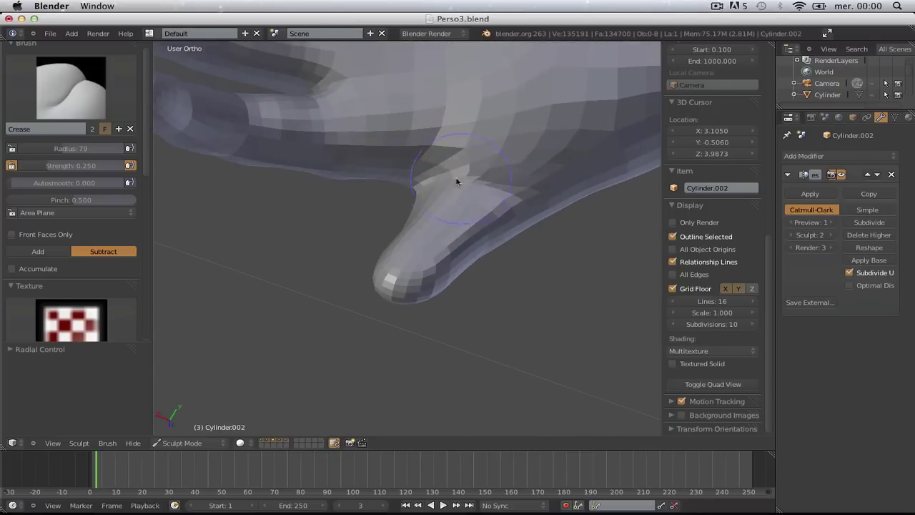
pyautogui.scroll(-4, 530, 196)
pyautogui.moveTo(487, 143)
pyautogui.mouseDown(button='middle')
pyautogui.moveTo(303, 236)
pyautogui.moveTo(277, 267)
pyautogui.mouseUp(button='middle')
pyautogui.scroll(5, 276, 267)
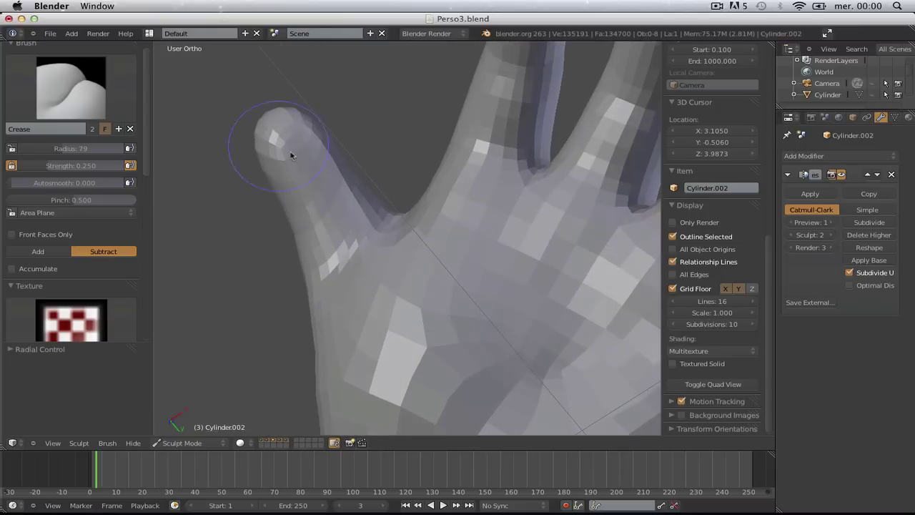
pyautogui.scroll(-4, 291, 223)
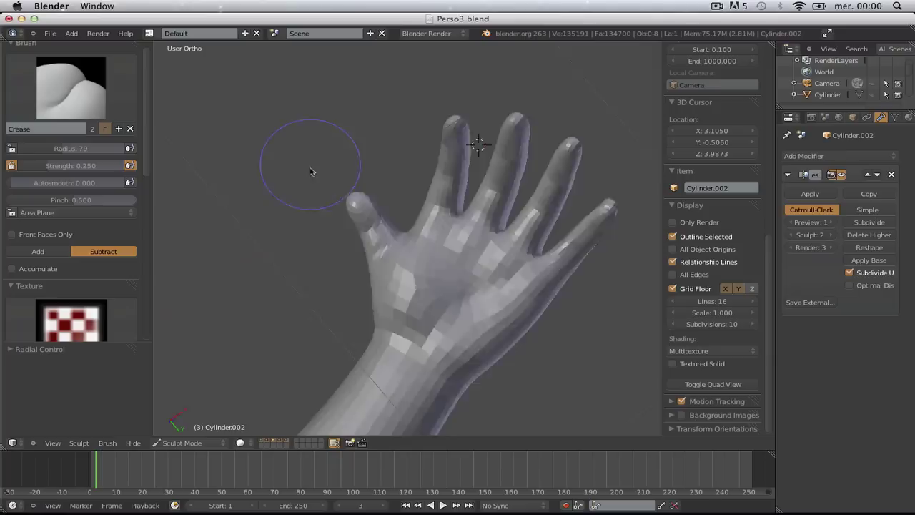
pyautogui.moveTo(311, 170)
pyautogui.mouseDown(button='middle')
pyautogui.moveTo(417, 205)
pyautogui.moveTo(409, 204)
pyautogui.moveTo(374, 317)
pyautogui.mouseUp(button='middle')
pyautogui.scroll(5, 374, 317)
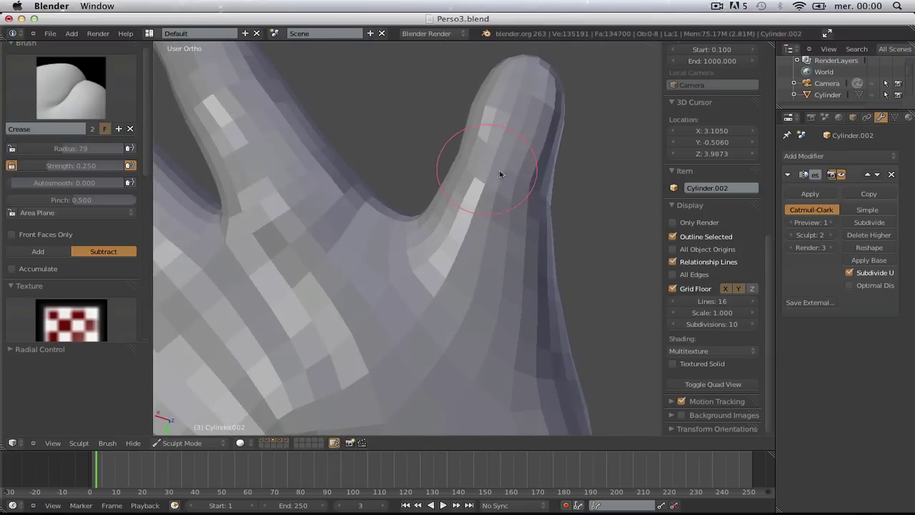
# Step: Save the current work over the existing file Perso3.blend
pyautogui.scroll(-5, 521, 219)
pyautogui.moveTo(490, 164); pyautogui.dragTo(461, 160, button='middle')
pyautogui.scroll(-3, 339, 284)
pyautogui.moveTo(339, 284); pyautogui.dragTo(486, 188, button='middle')
pyautogui.hotkey('ctrl', 's')
pyautogui.click(484, 201)
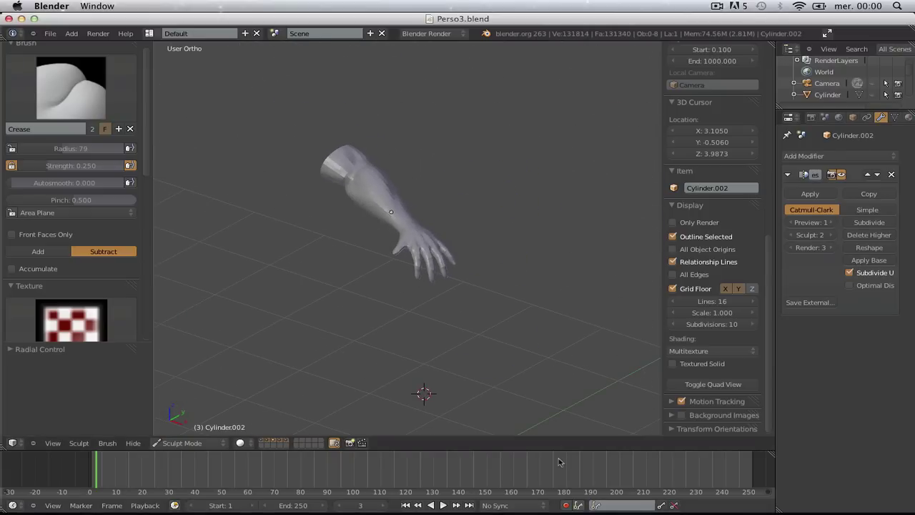
# Step: Return to Object Mode and reveal all hidden objects, leaving everything deselected
pyautogui.click(183, 442)
pyautogui.click(188, 433)
pyautogui.scroll(-3, 409, 357)
pyautogui.hotkey('alt', 'h')
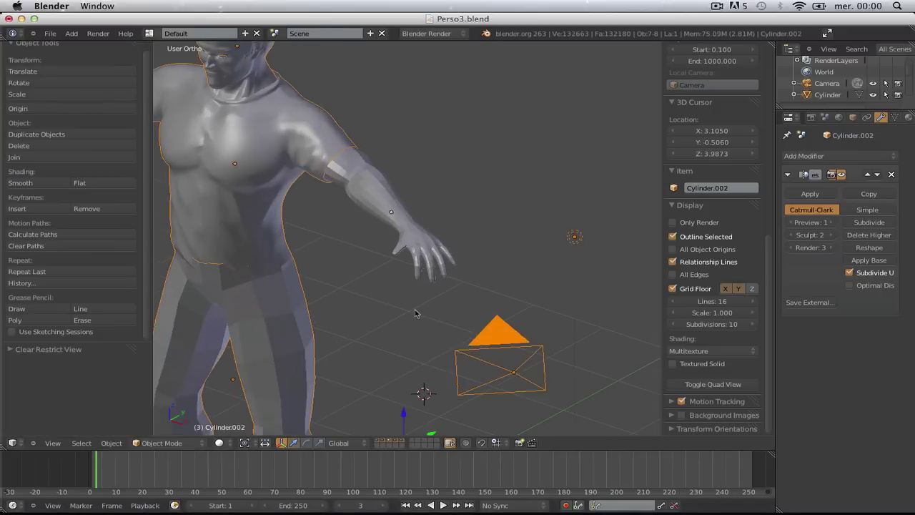
pyautogui.press('a')
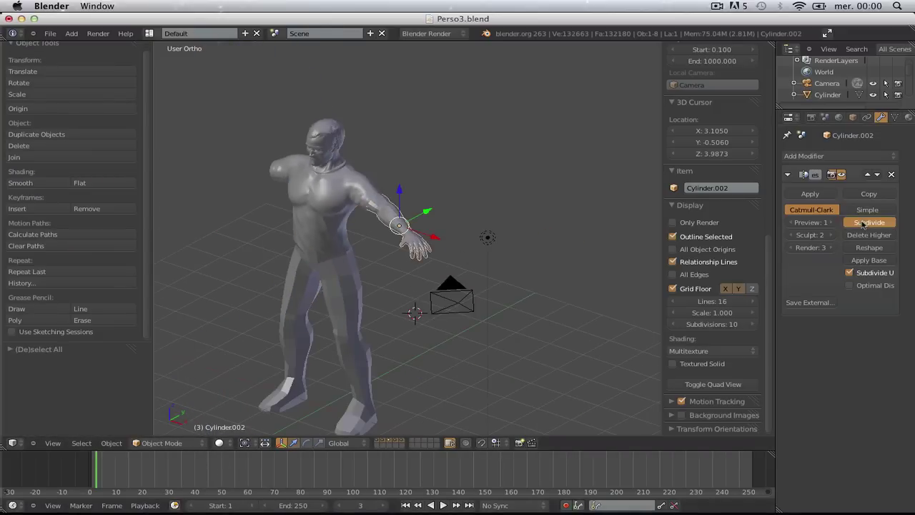
# Step: Subdivide the forearm's Multiresolution modifier to render level 4, set its preview and sculpt levels to 3, and deselect the forearm
pyautogui.click(863, 224)
pyautogui.moveTo(501, 243); pyautogui.dragTo(515, 254, button='middle')
pyautogui.scroll(5, 515, 254)
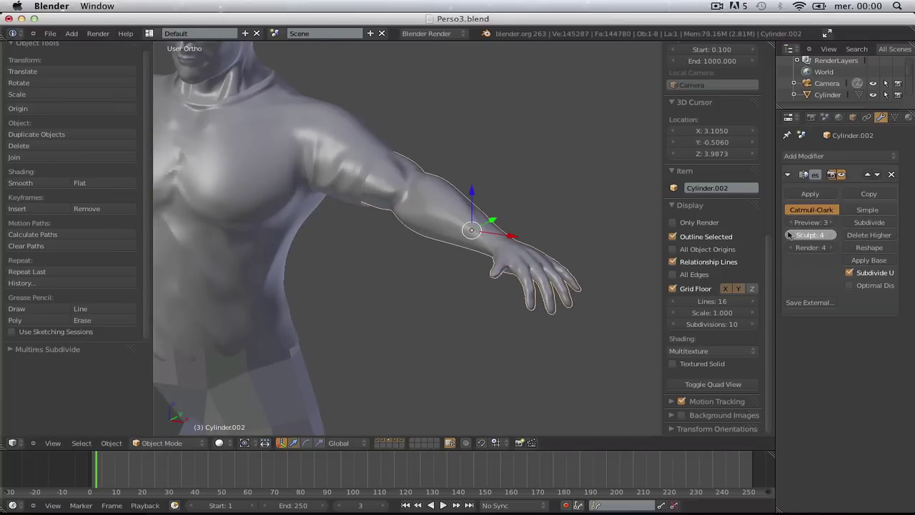
pyautogui.click(834, 235)
pyautogui.scroll(-2, 445, 255)
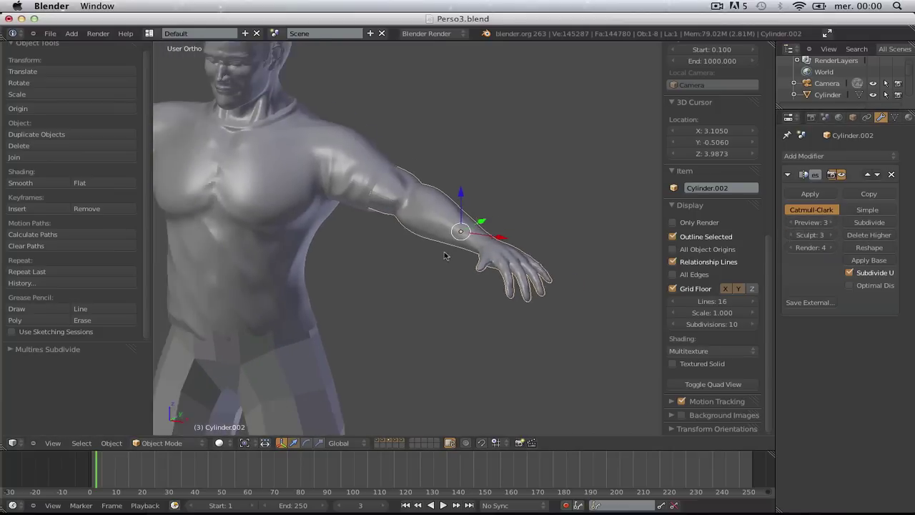
pyautogui.press('a')
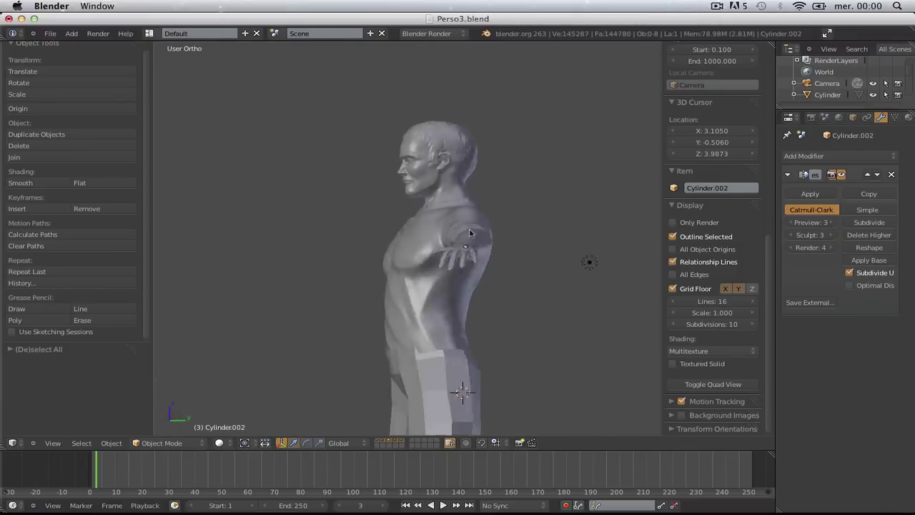